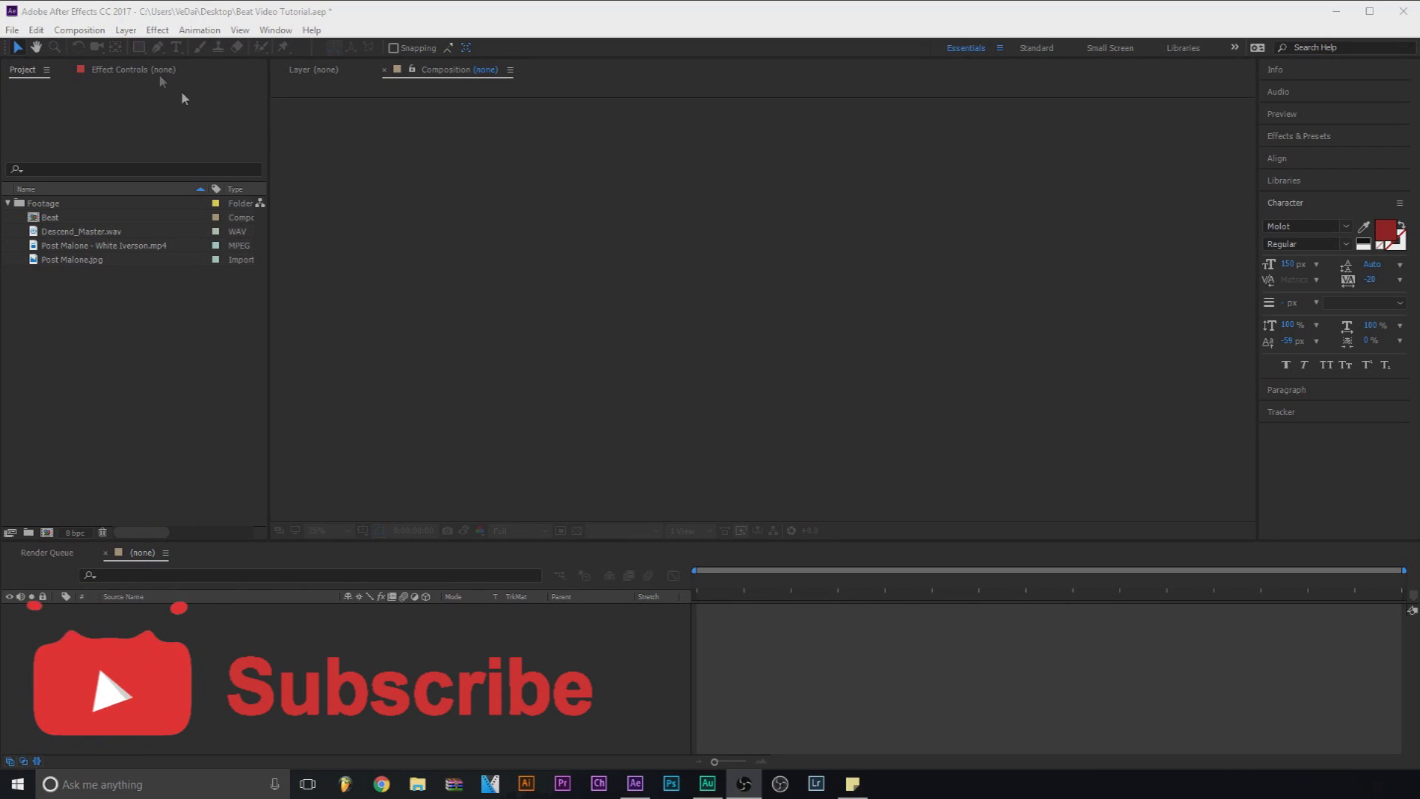
Step: Create a new composition named Beat and make the timeline area slightly taller
left_click(79, 30)
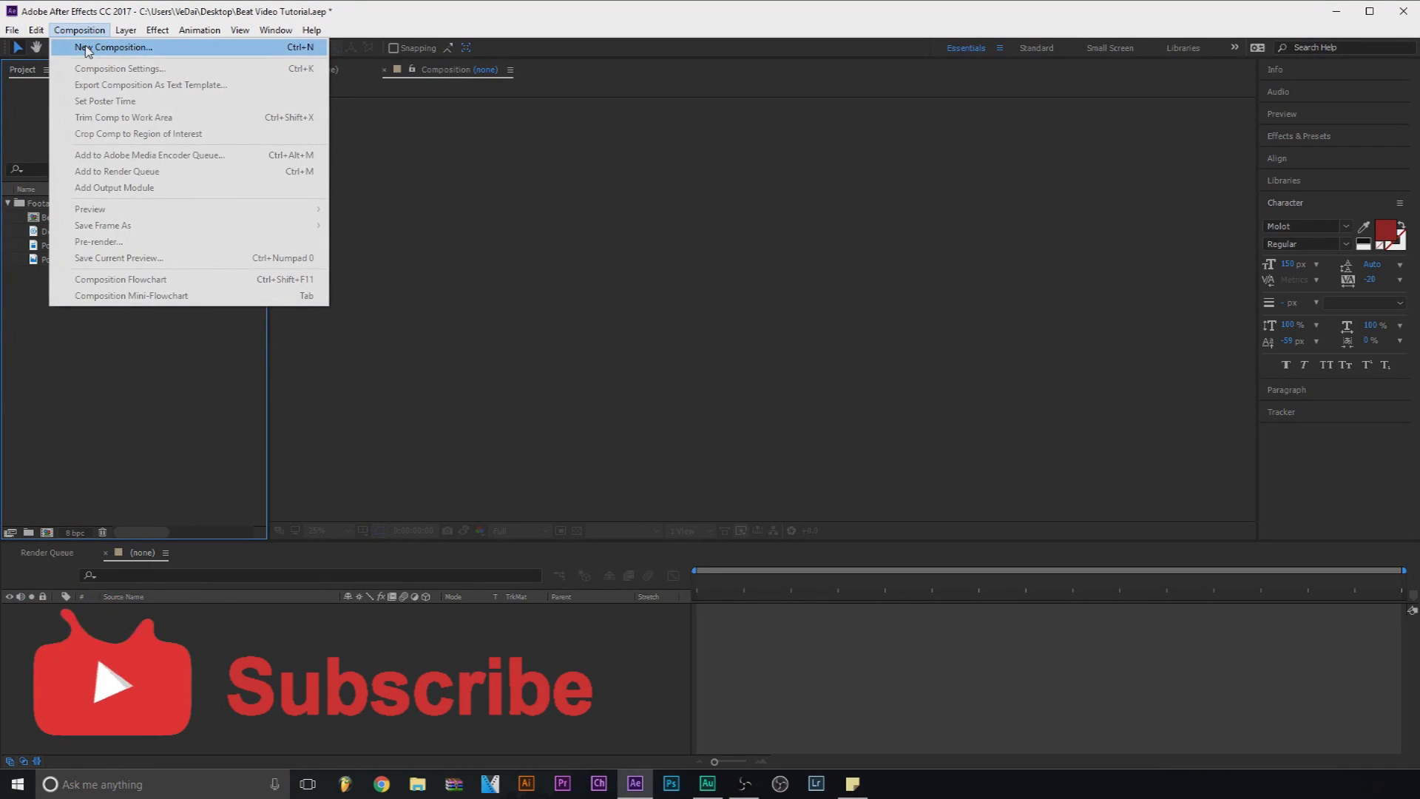
left_click(85, 47)
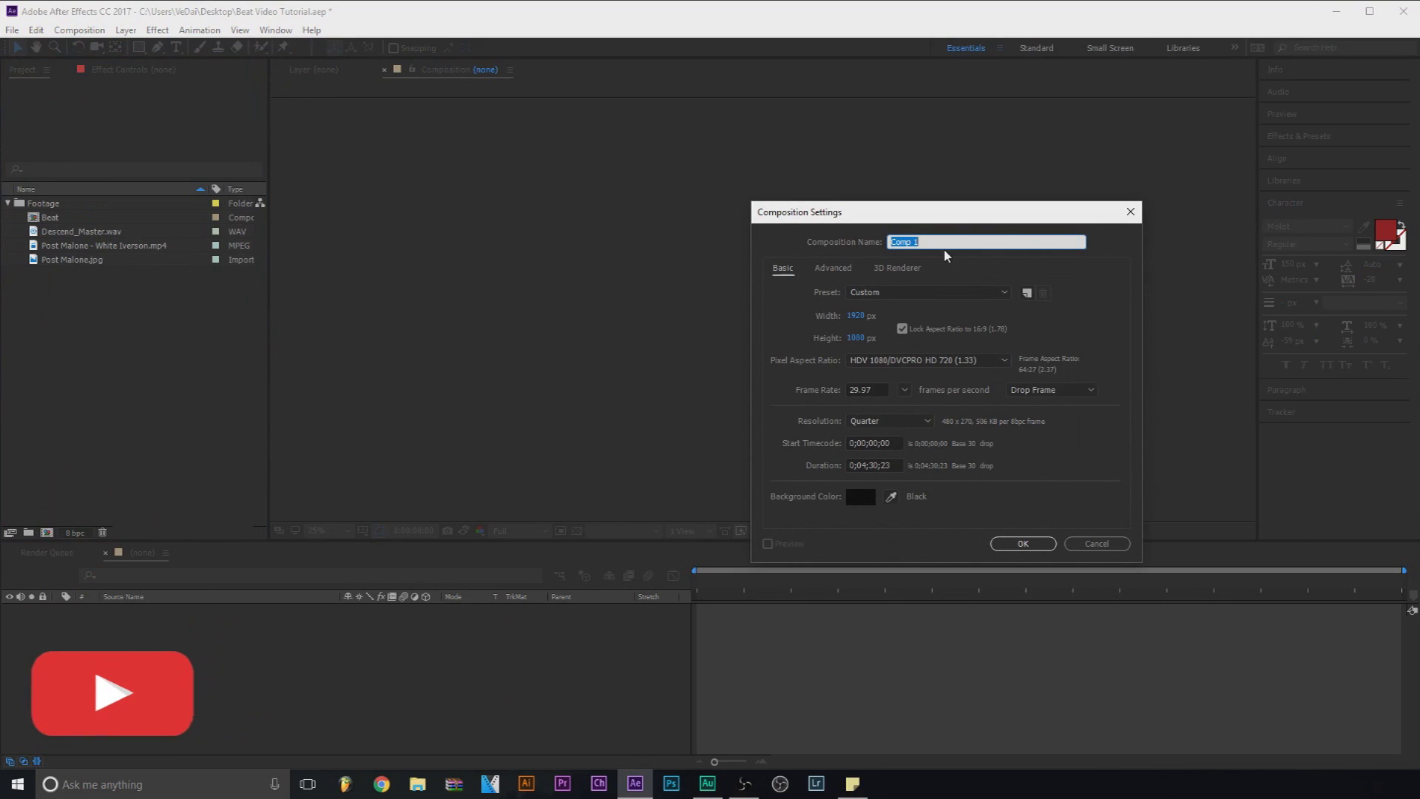
type("Beat")
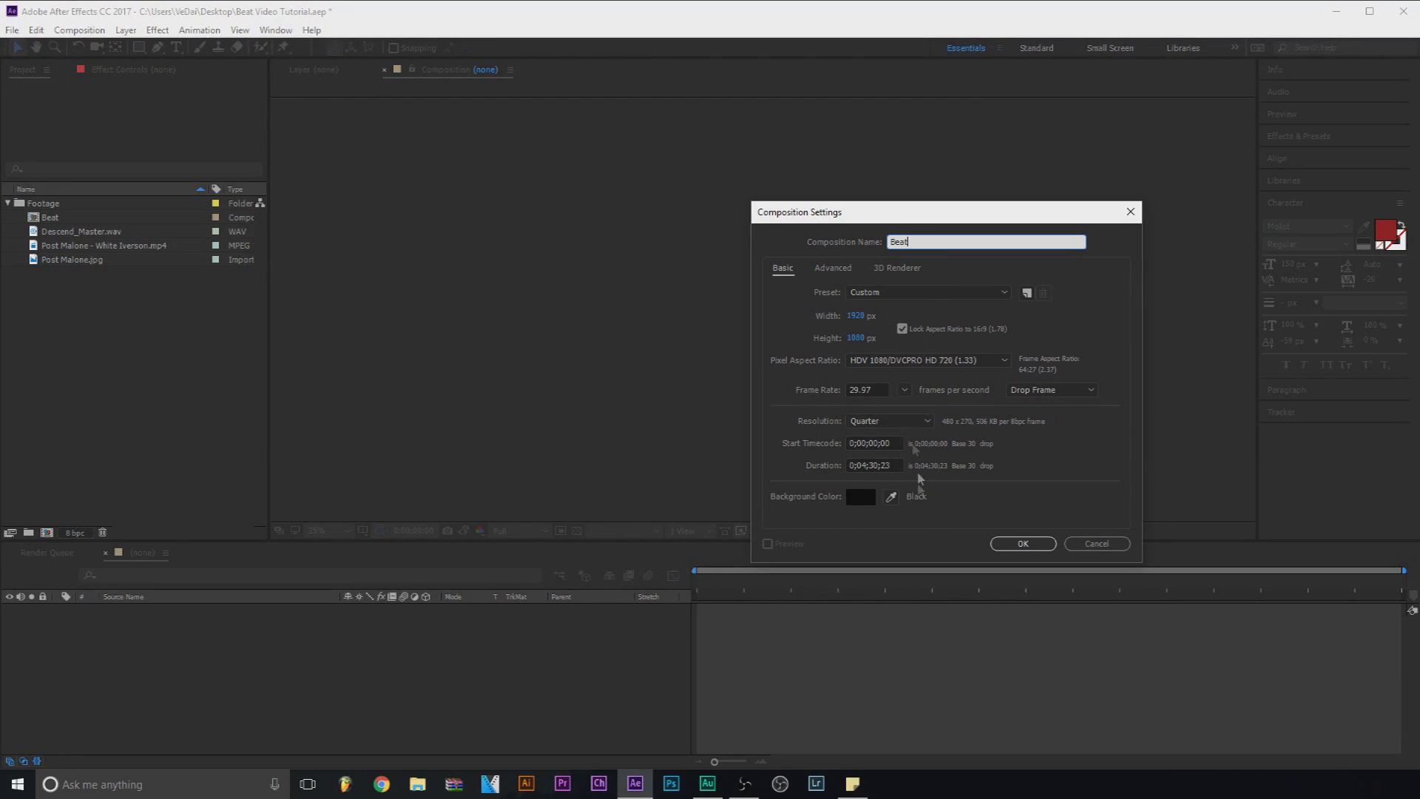
left_click(1014, 543)
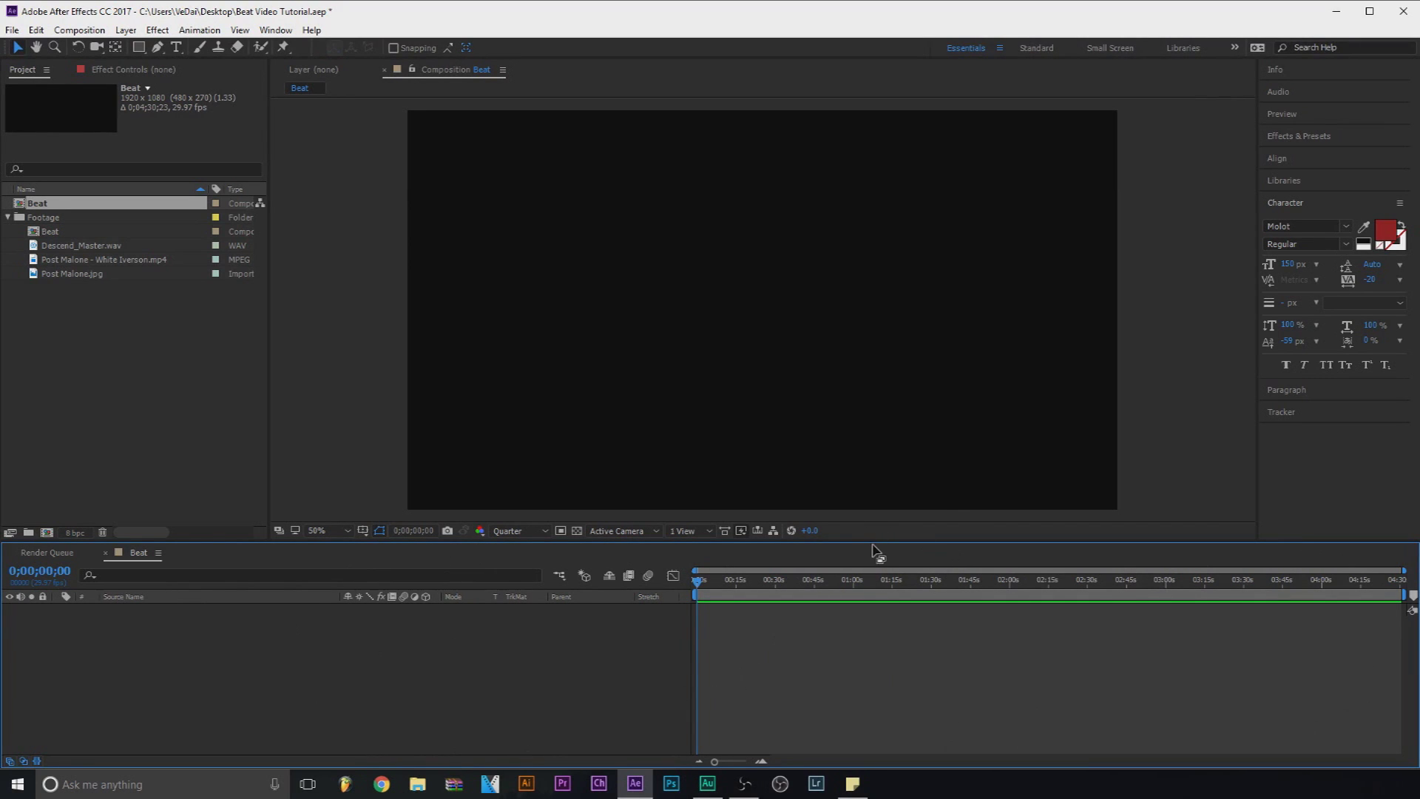
left_click_drag(868, 543, 868, 517)
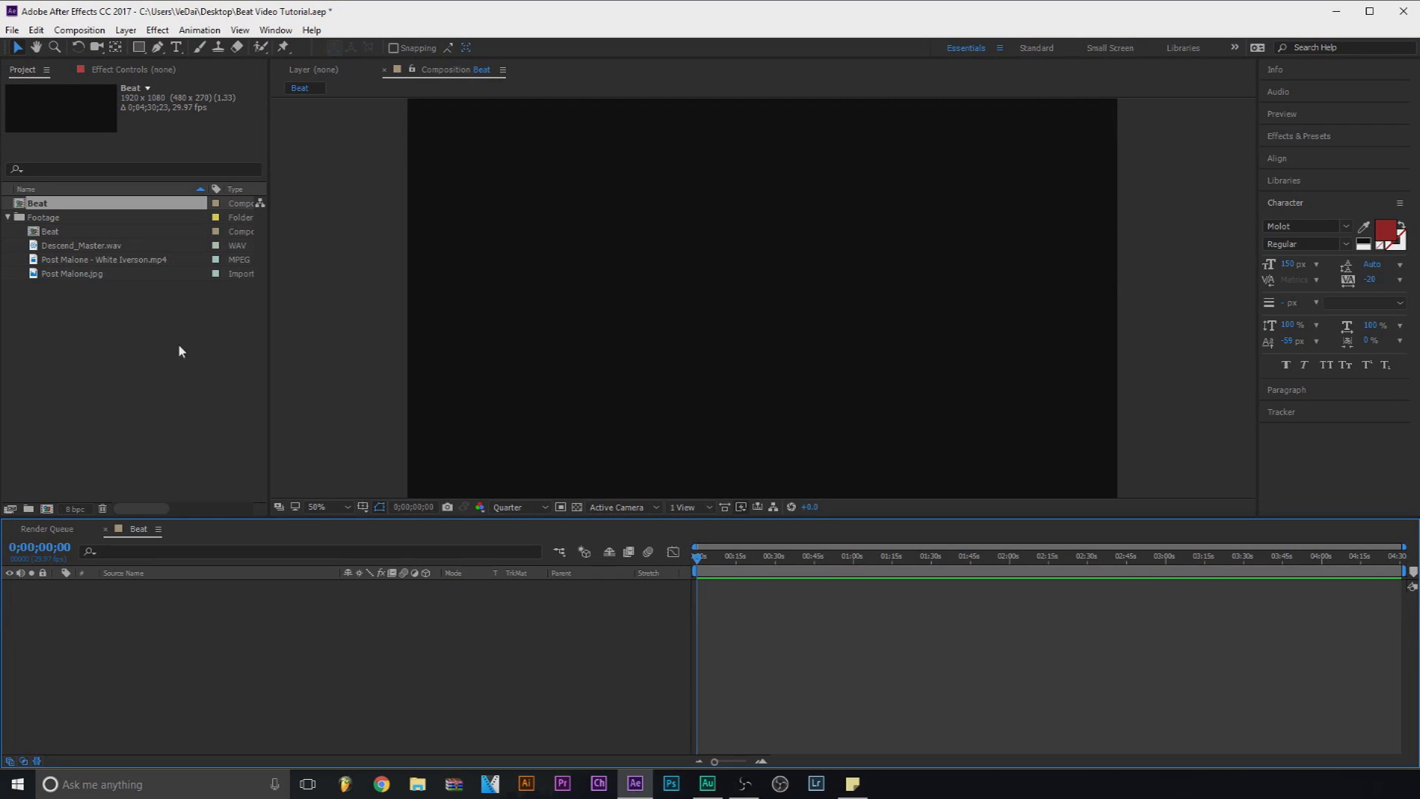
right_click(94, 340)
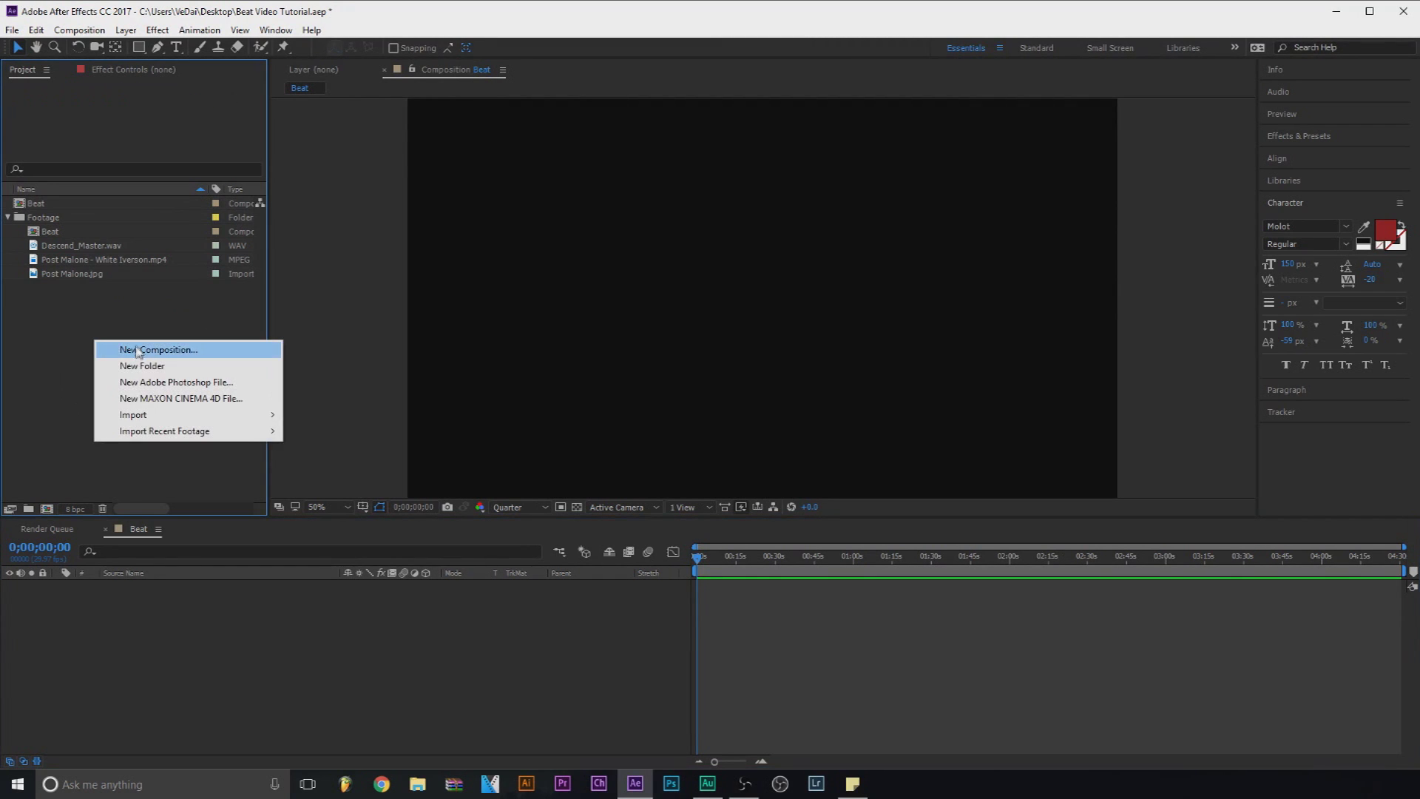
mouse_move(155, 415)
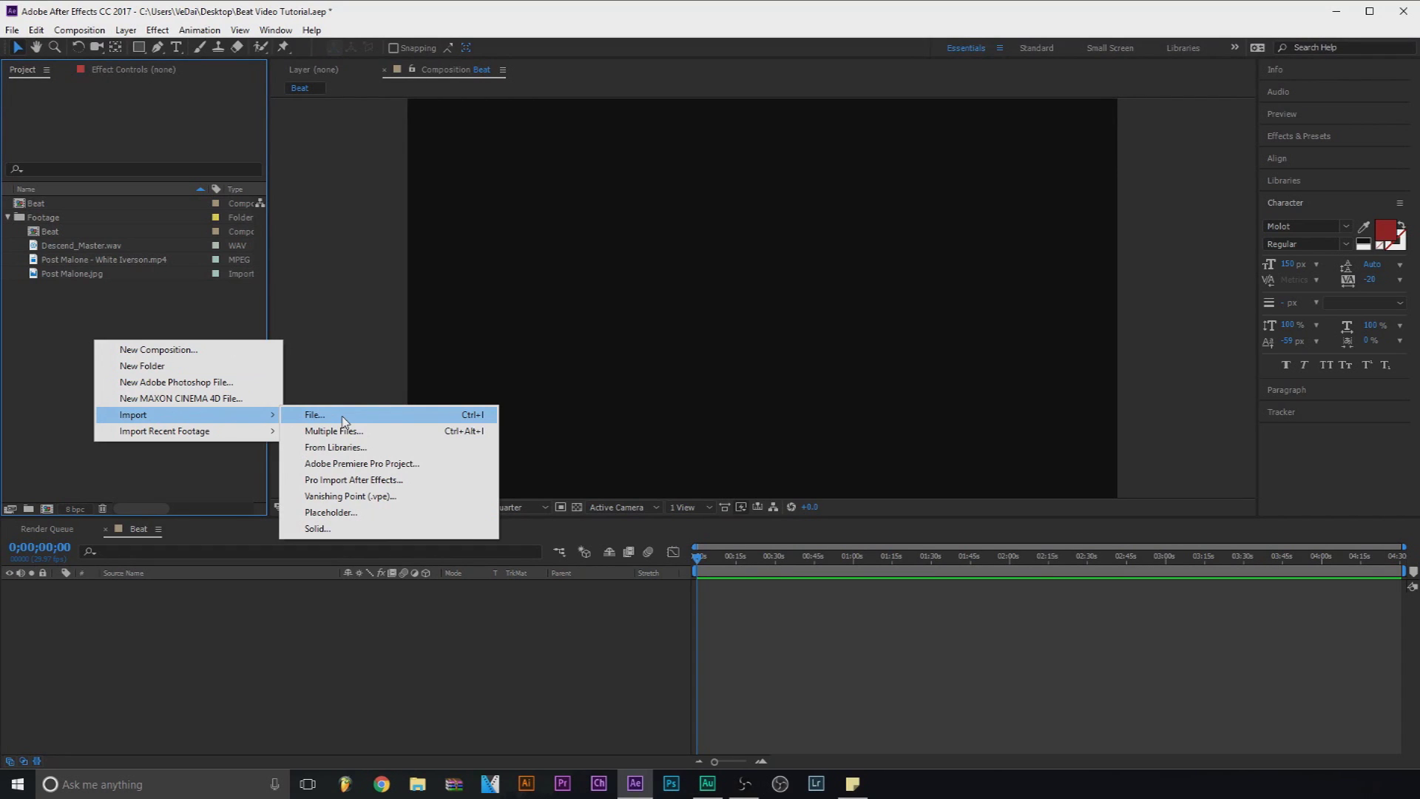
left_click(107, 312)
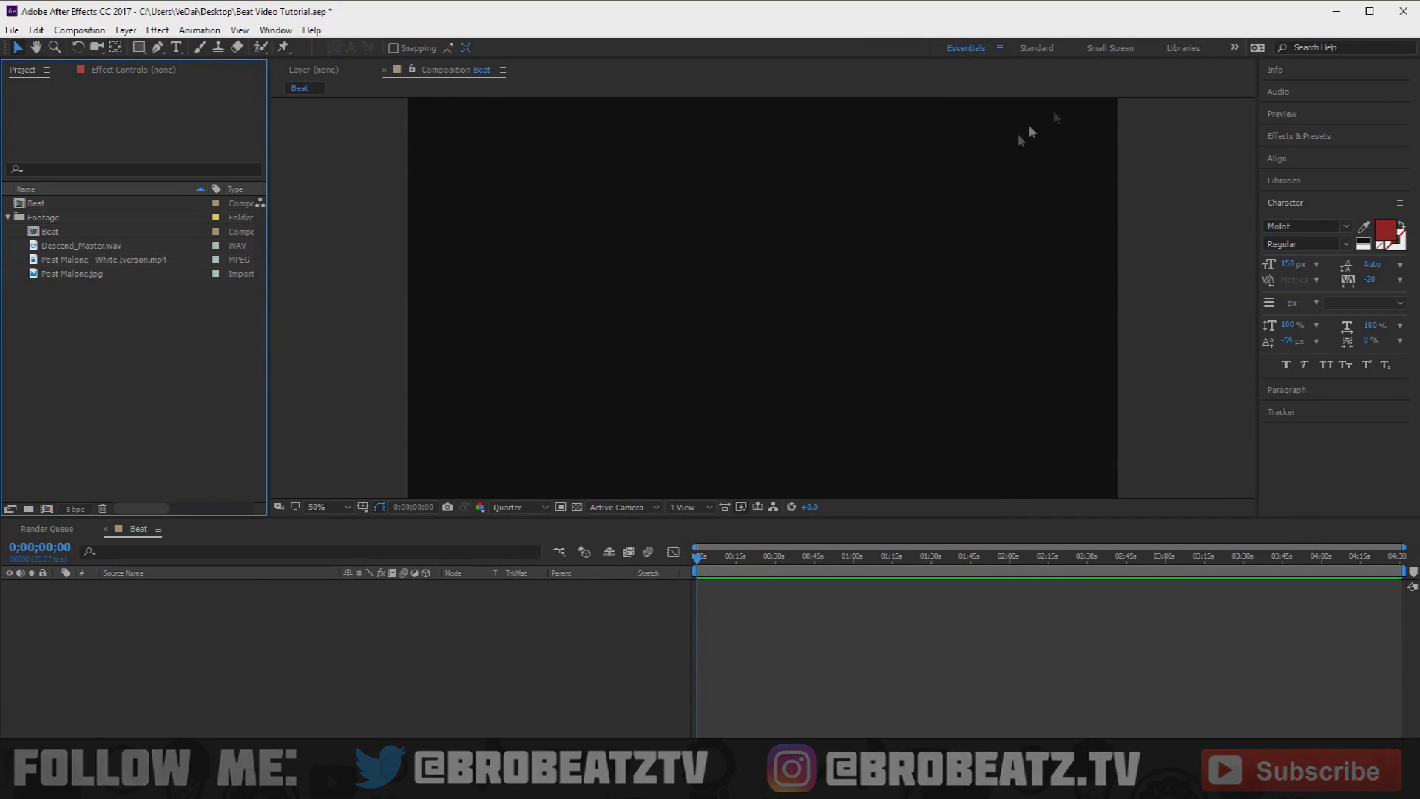
Step: Add Post Malone.jpg to the Beat composition and stretch the image to fill the whole frame
left_click_drag(81, 273, 299, 633)
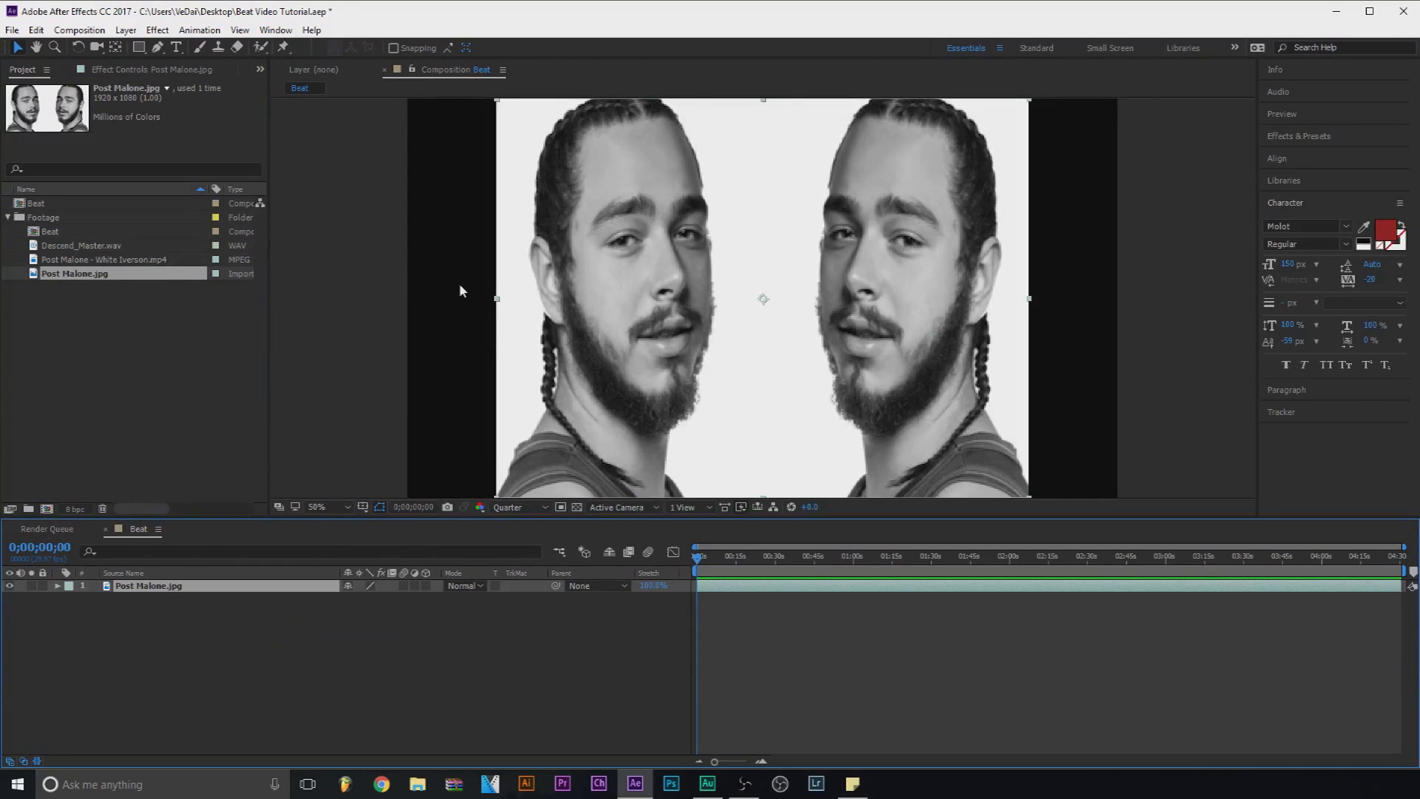
left_click_drag(497, 299, 407, 317)
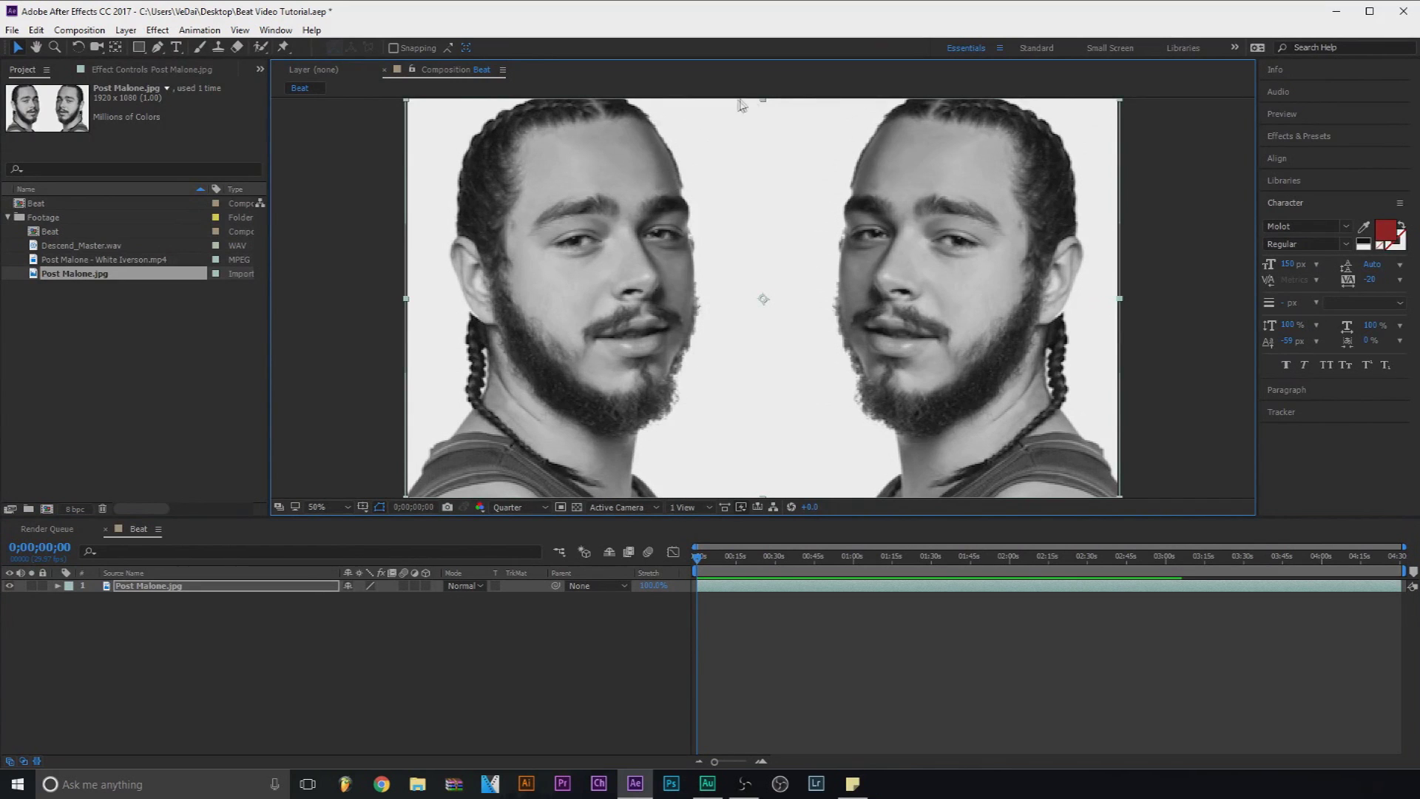
key("comma")
left_click_drag(763, 198, 763, 196)
key("period")
key("comma")
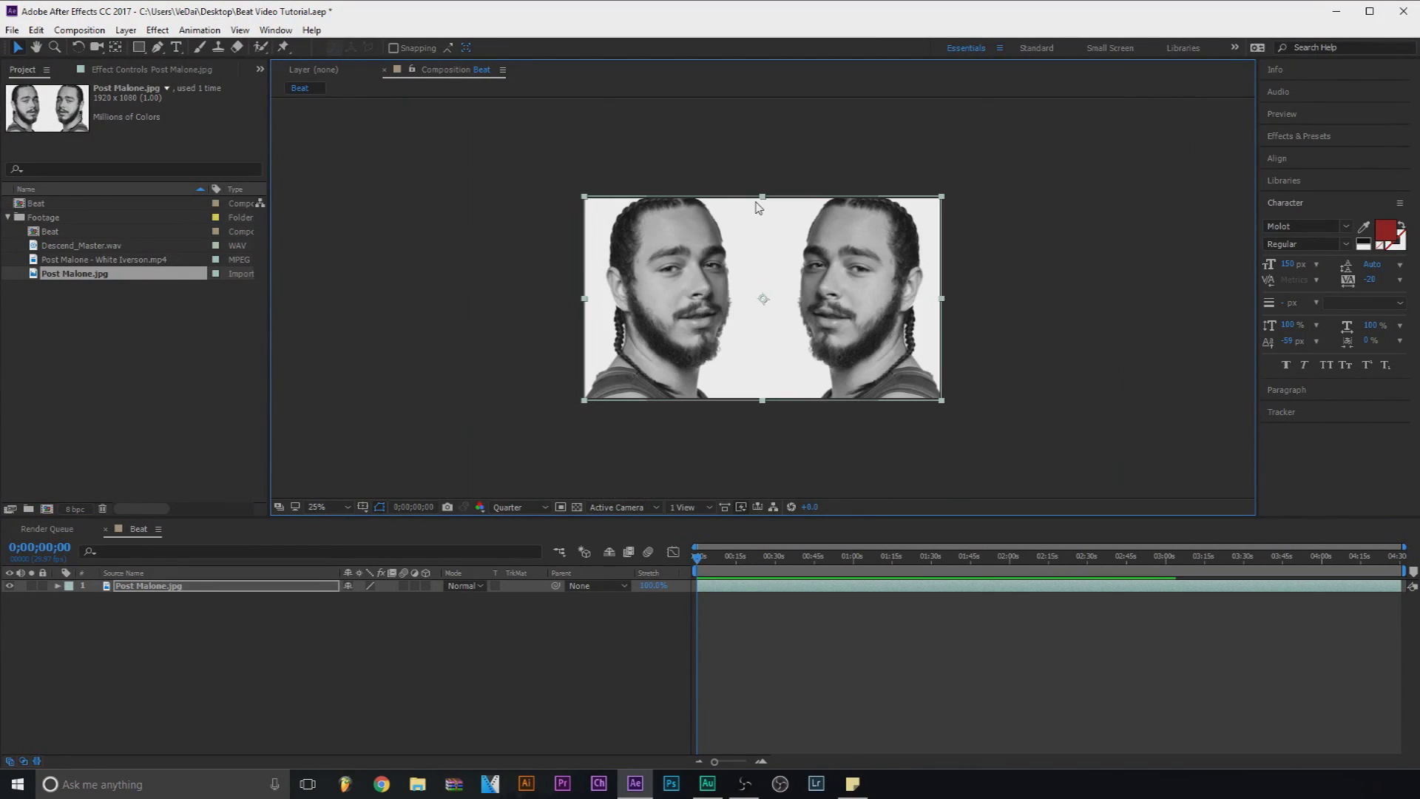
mouse_move(764, 403)
left_mouse_down()
mouse_move(766, 389)
mouse_move(764, 406)
left_mouse_up()
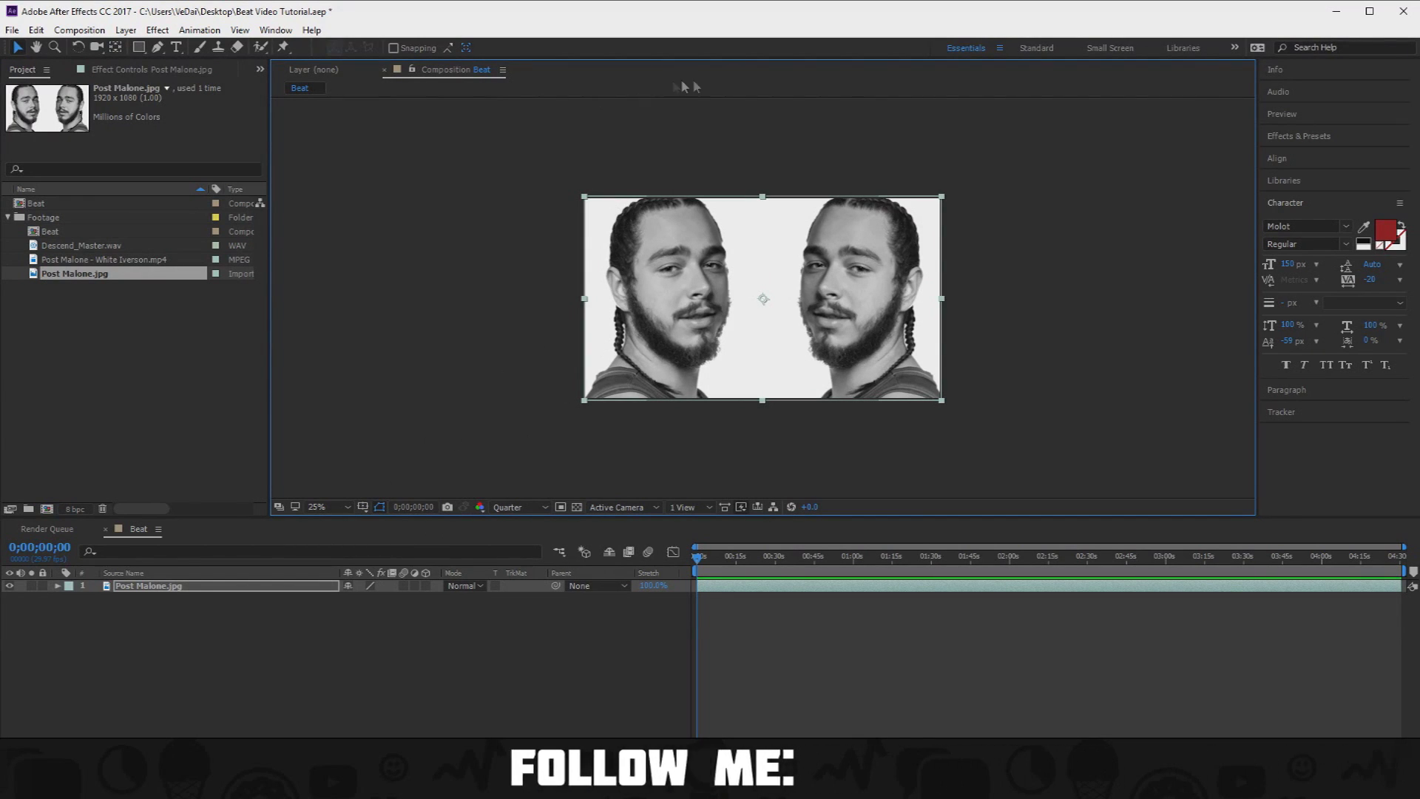
left_click(331, 508)
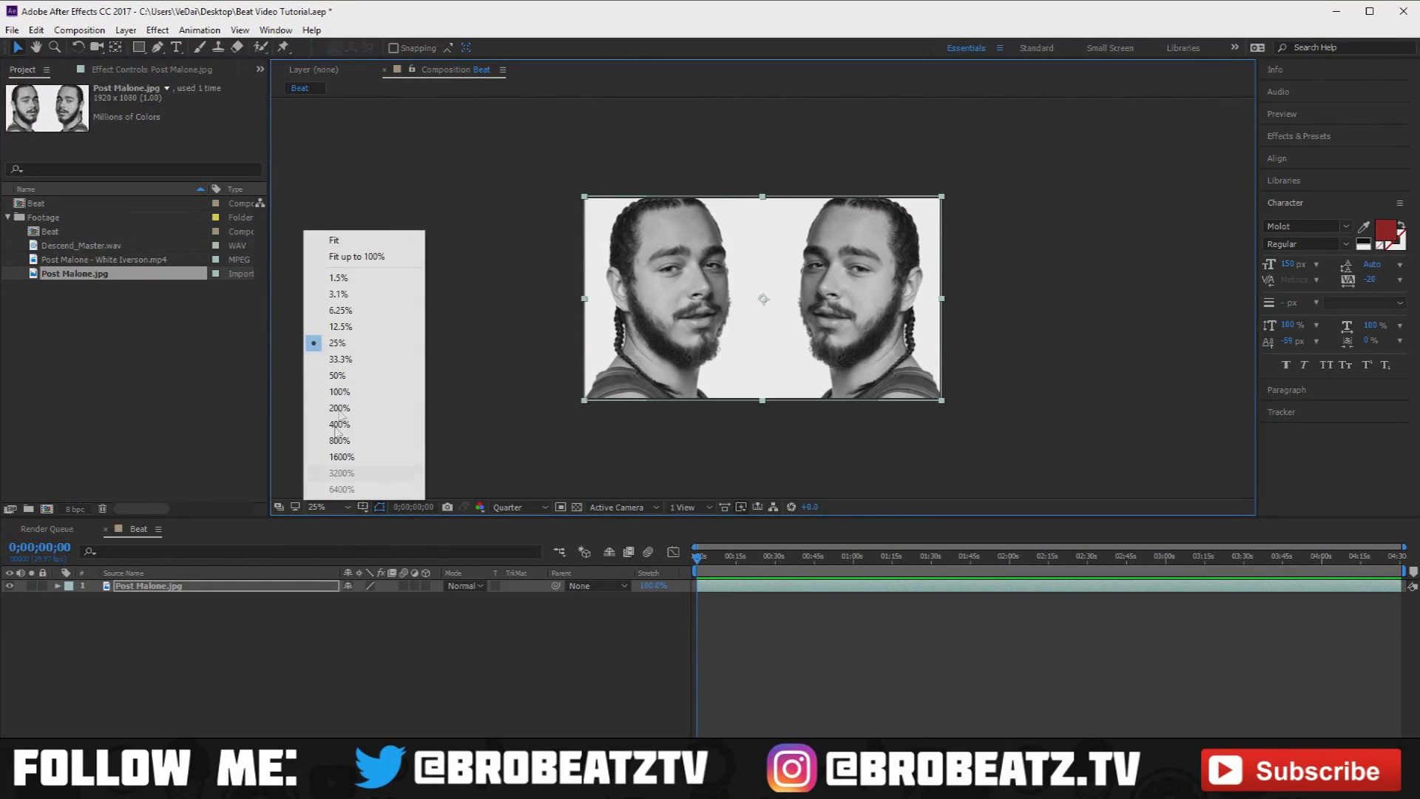
left_click(346, 259)
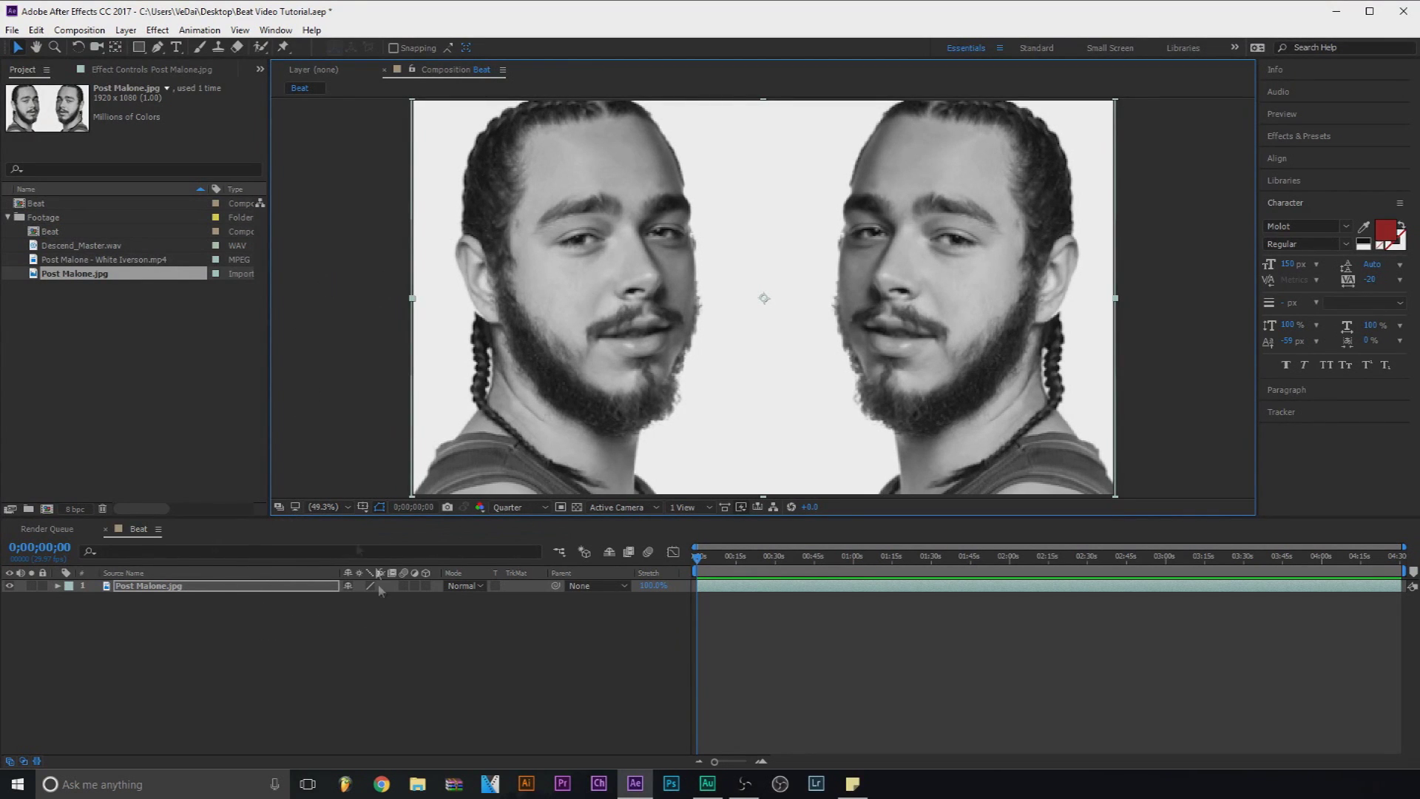
Step: Add the Descend_Master.wav track to the Beat composition below the image layer
left_click(330, 619)
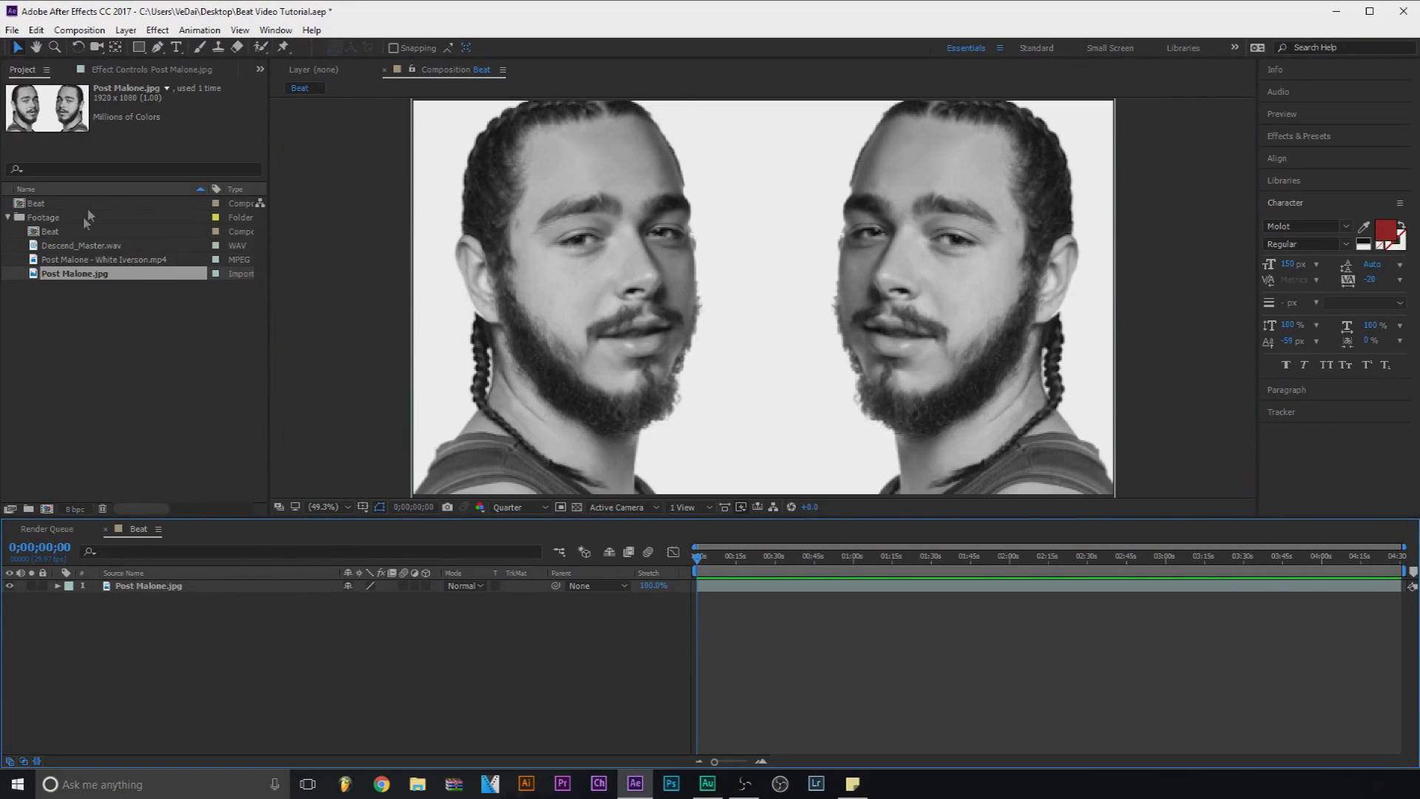
left_click_drag(81, 250, 227, 622)
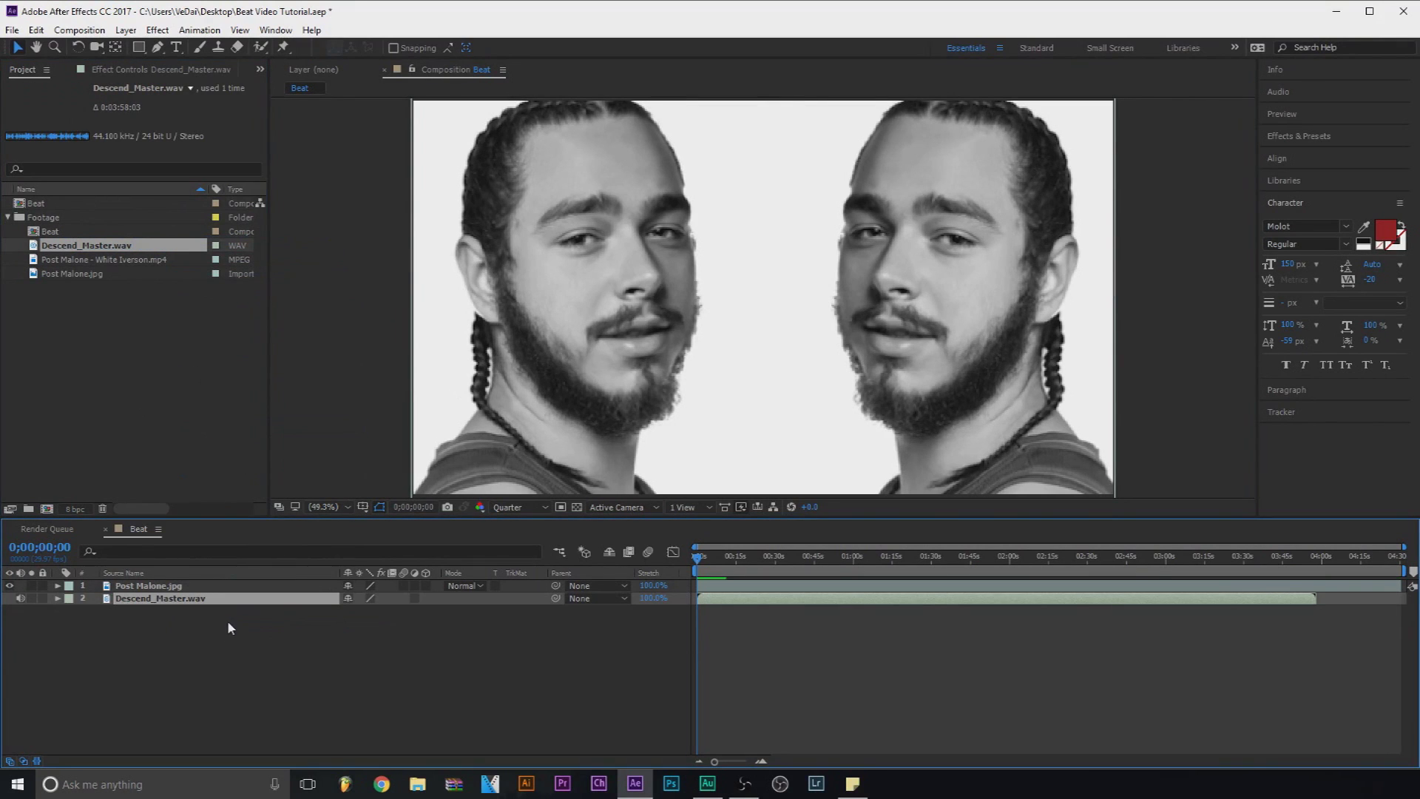
left_click(191, 645)
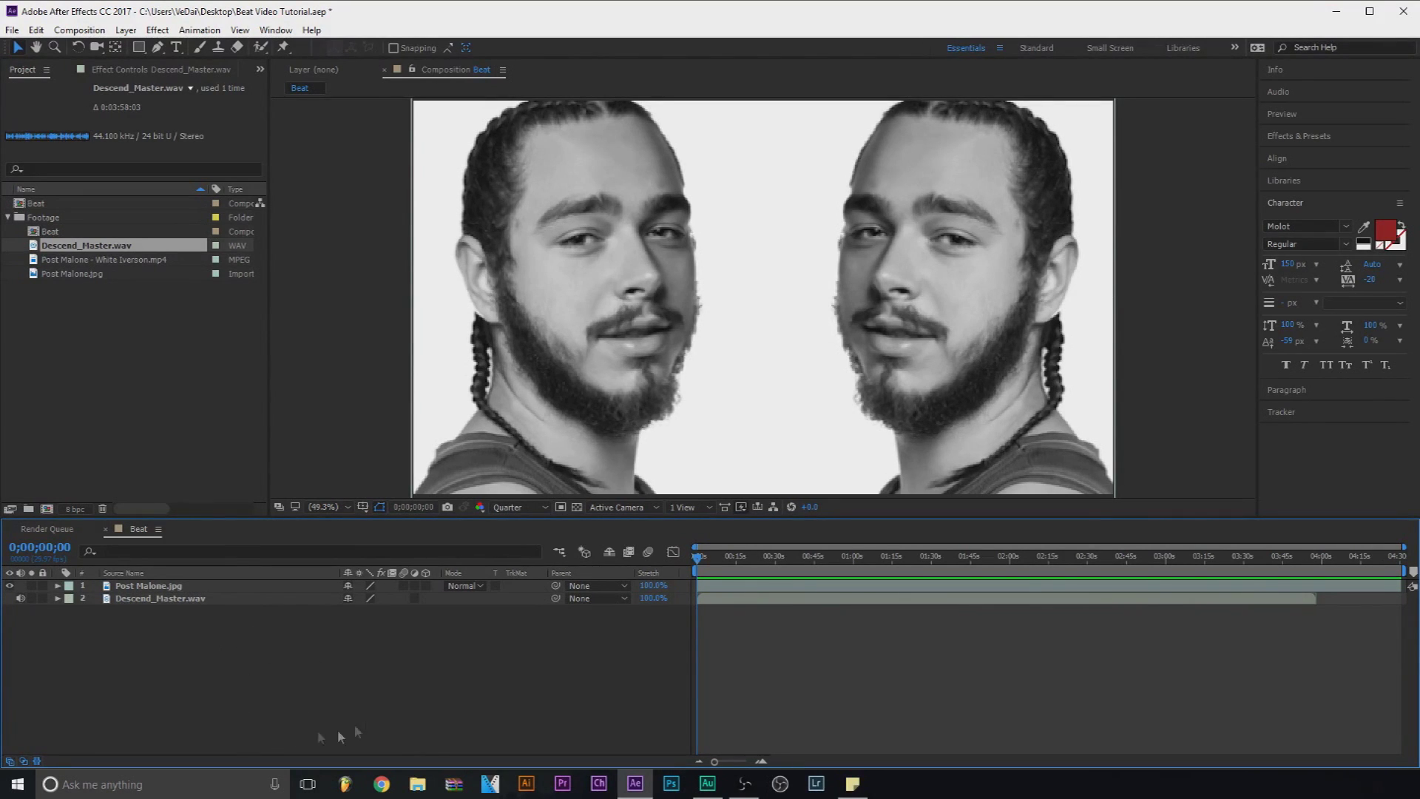
Step: Create a black solid layer named Audio at the composition's size
right_click(266, 660)
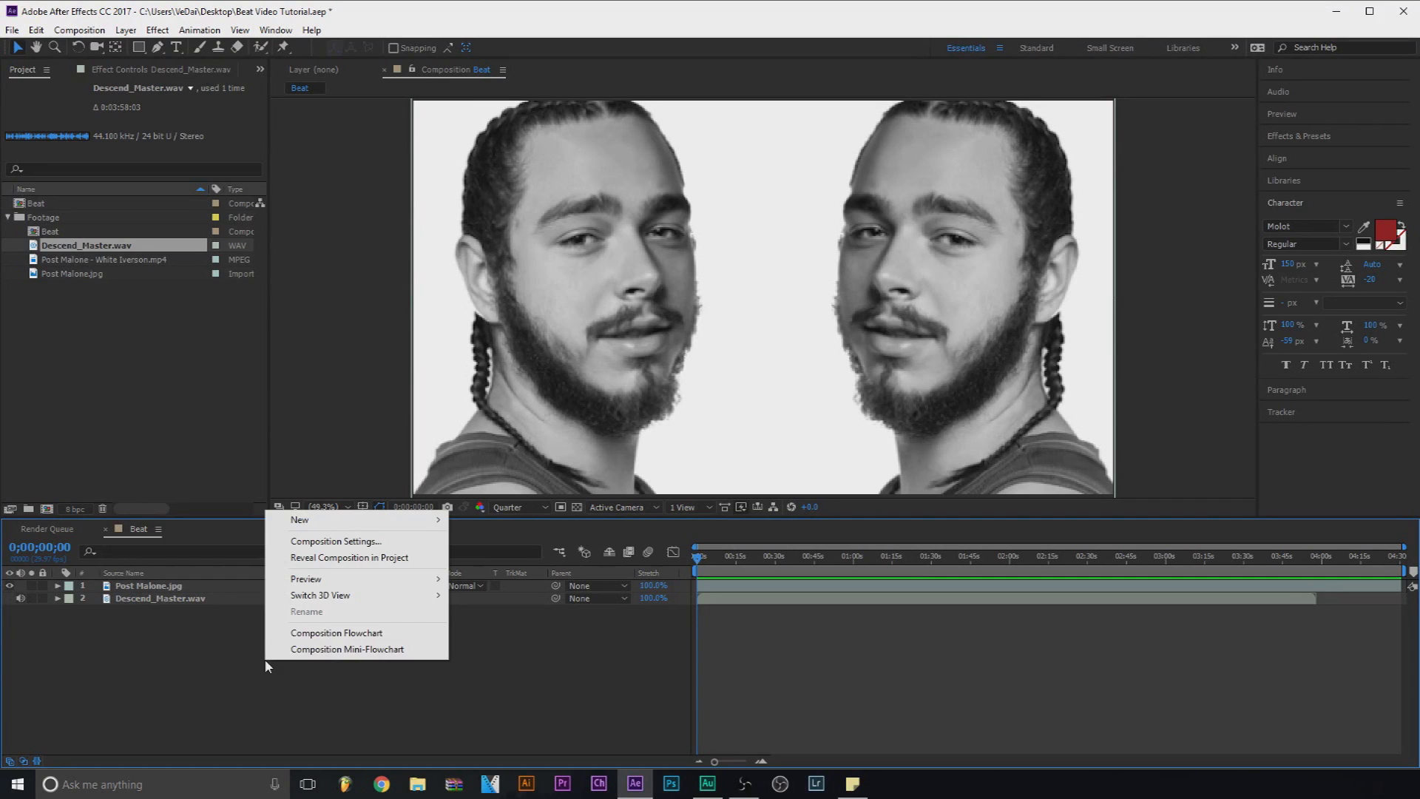
mouse_move(337, 523)
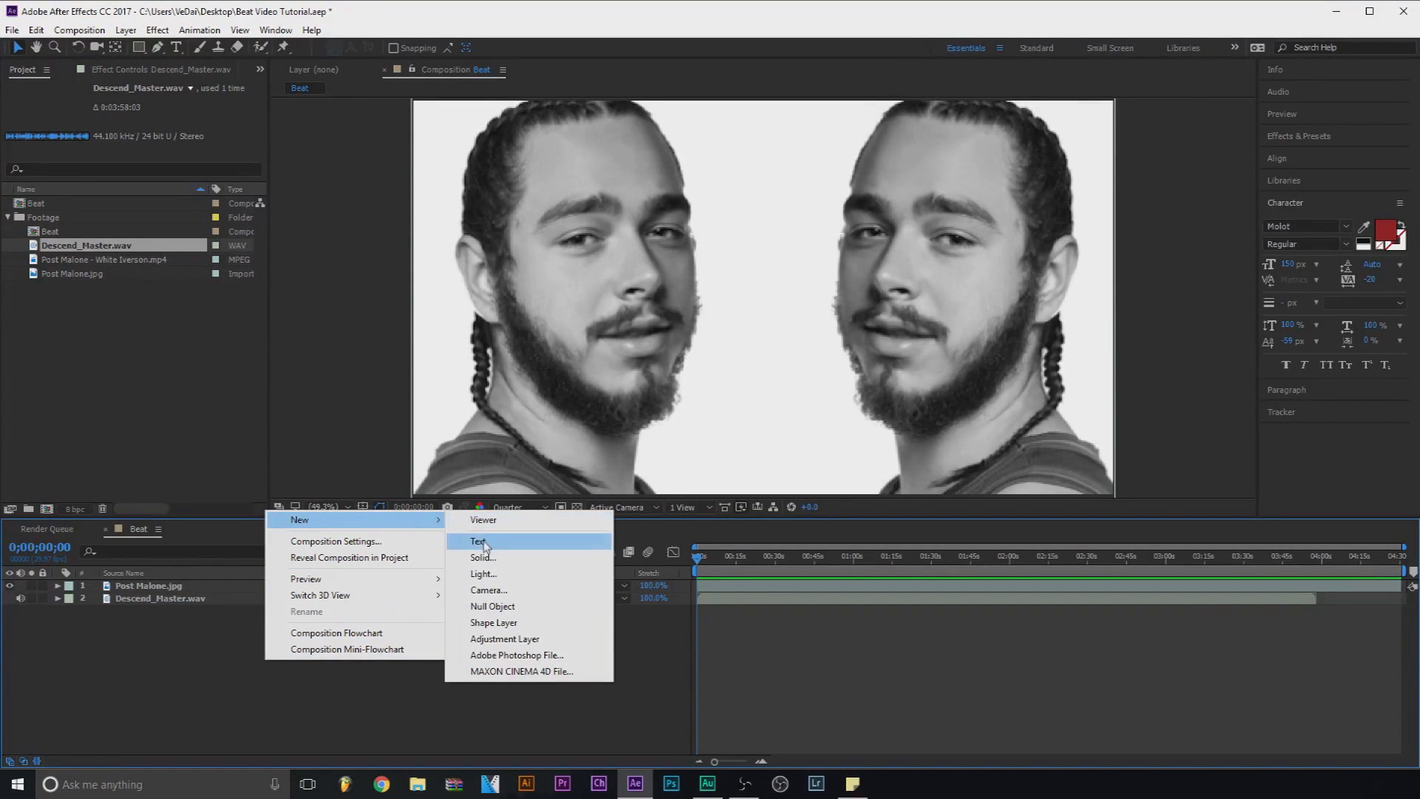
left_click(482, 558)
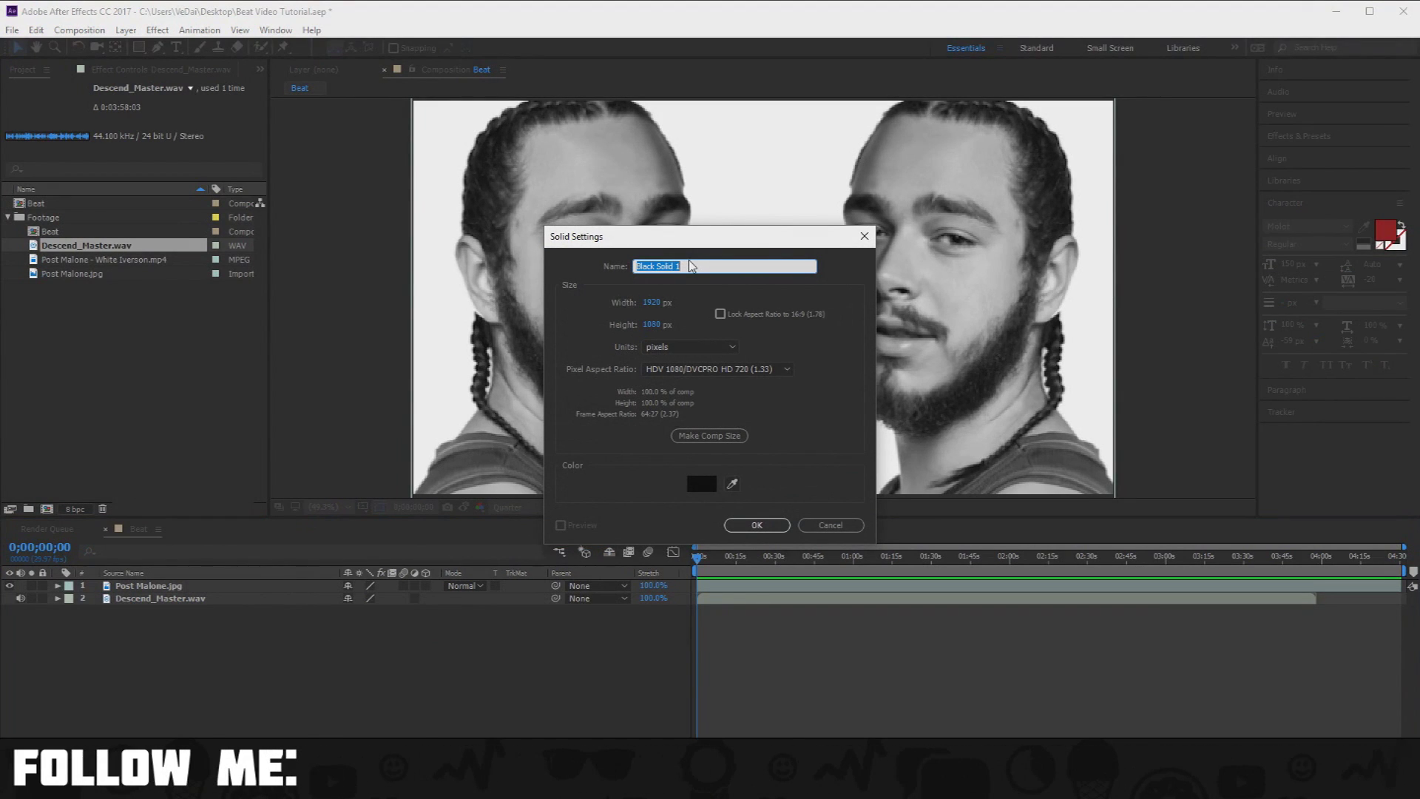
key("BackSpace")
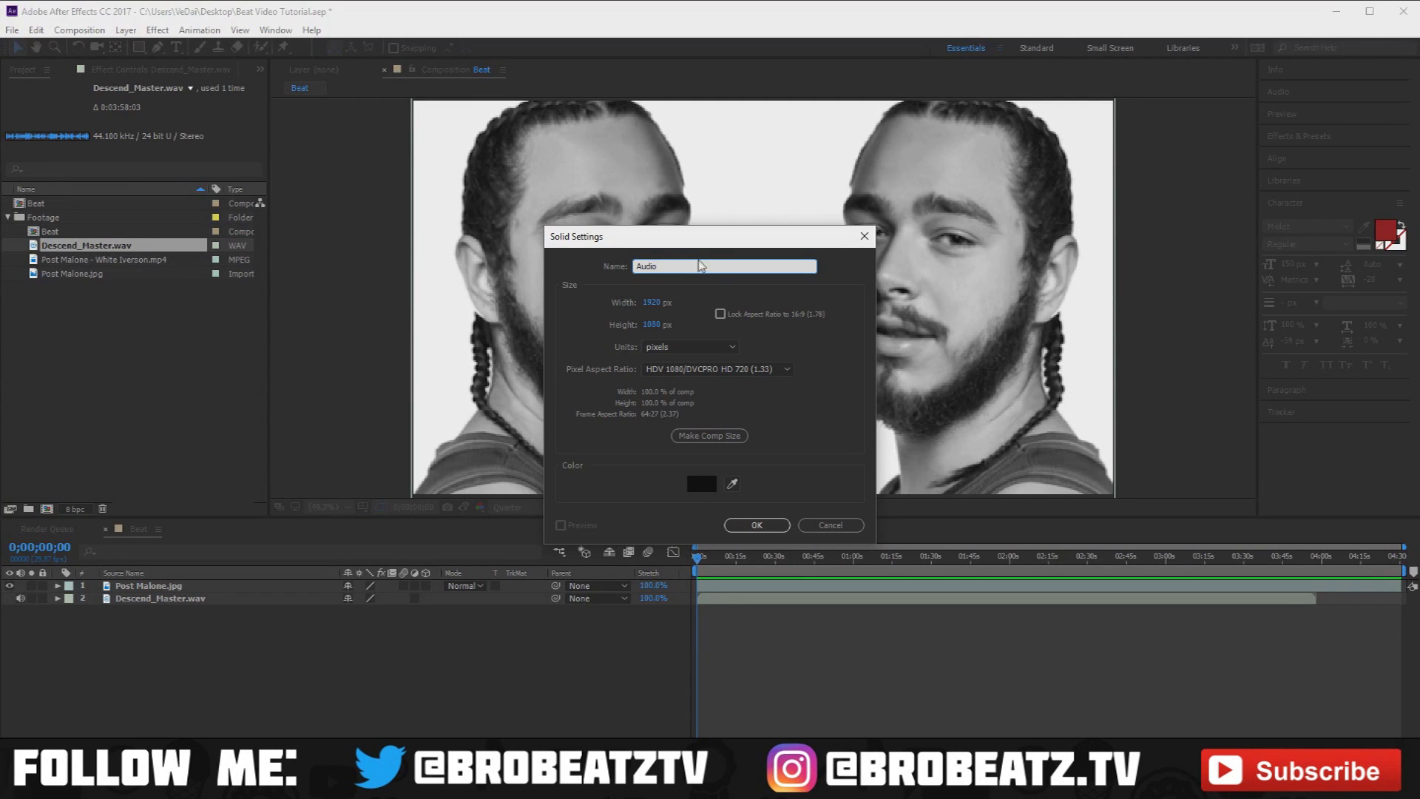
left_click(757, 524)
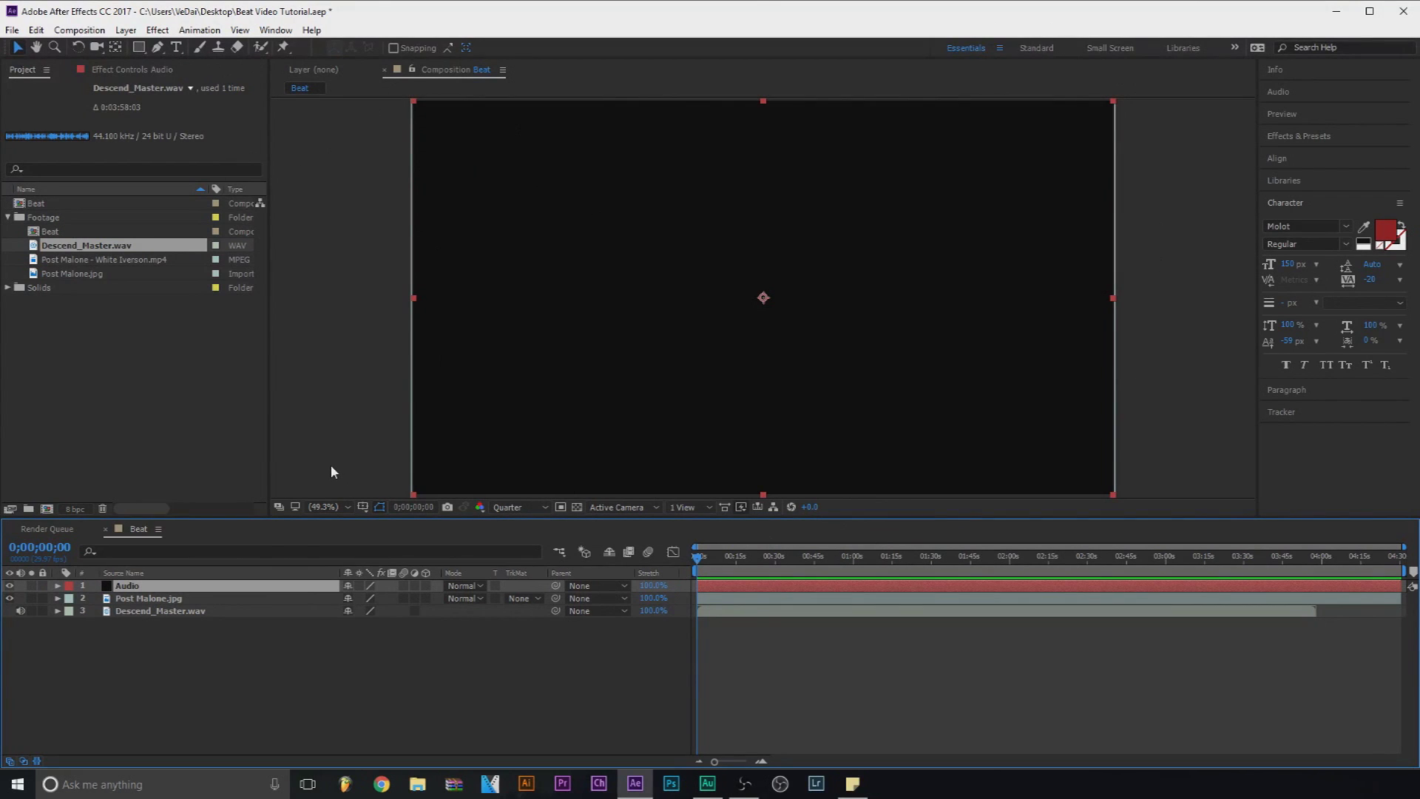
Step: Apply the Audio Spectrum effect to the Audio solid and hide the Post Malone.jpg layer
right_click(127, 590)
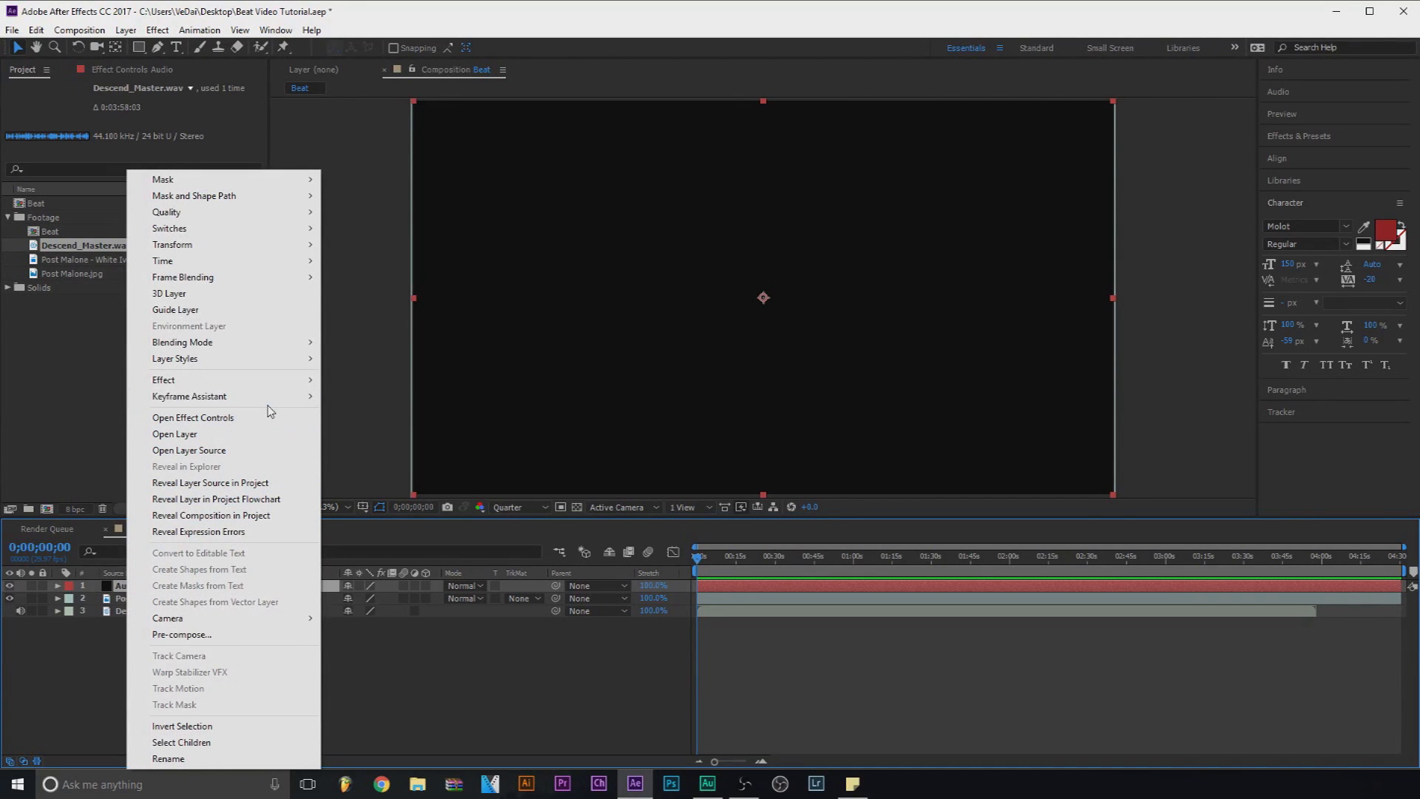
mouse_move(254, 383)
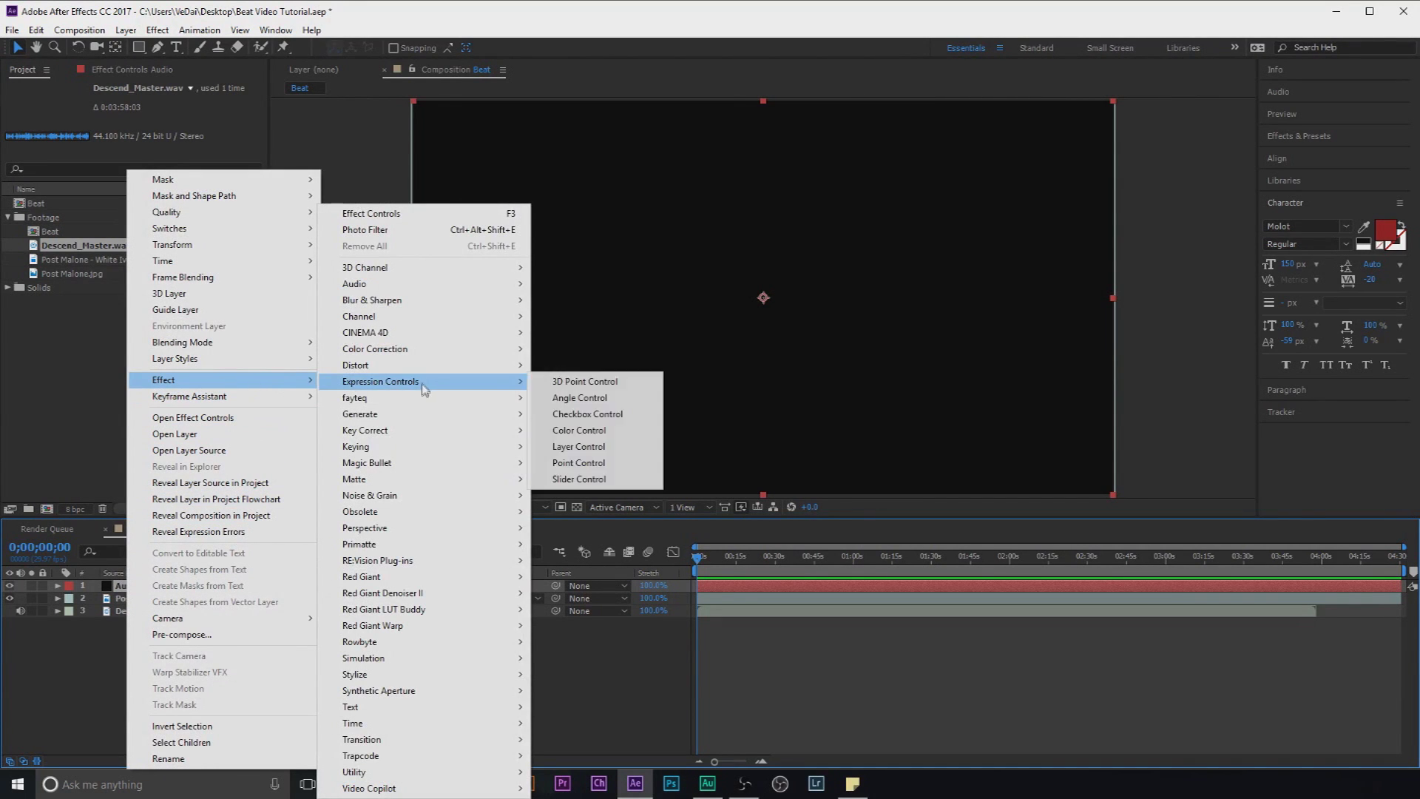
mouse_move(399, 426)
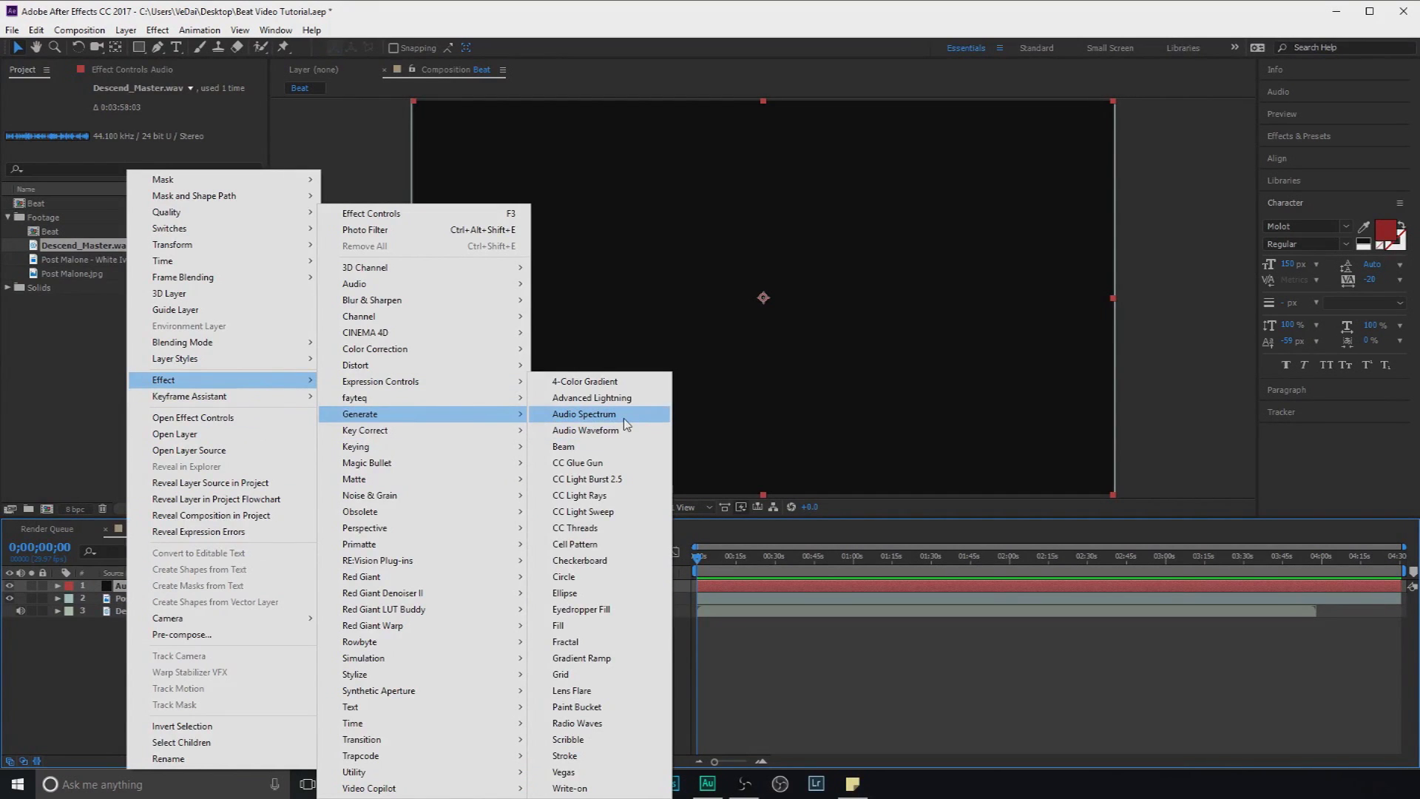
left_click(584, 414)
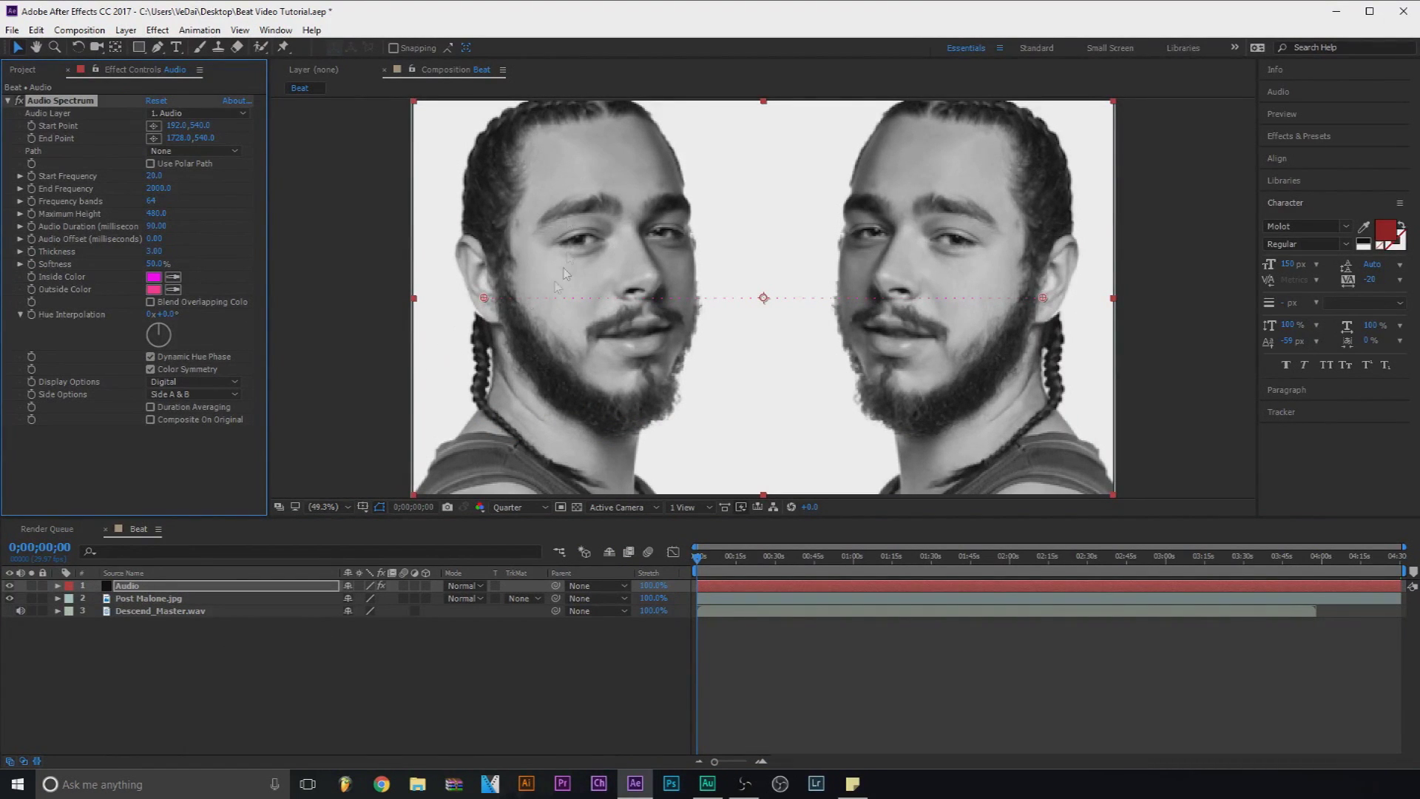
left_click(10, 599)
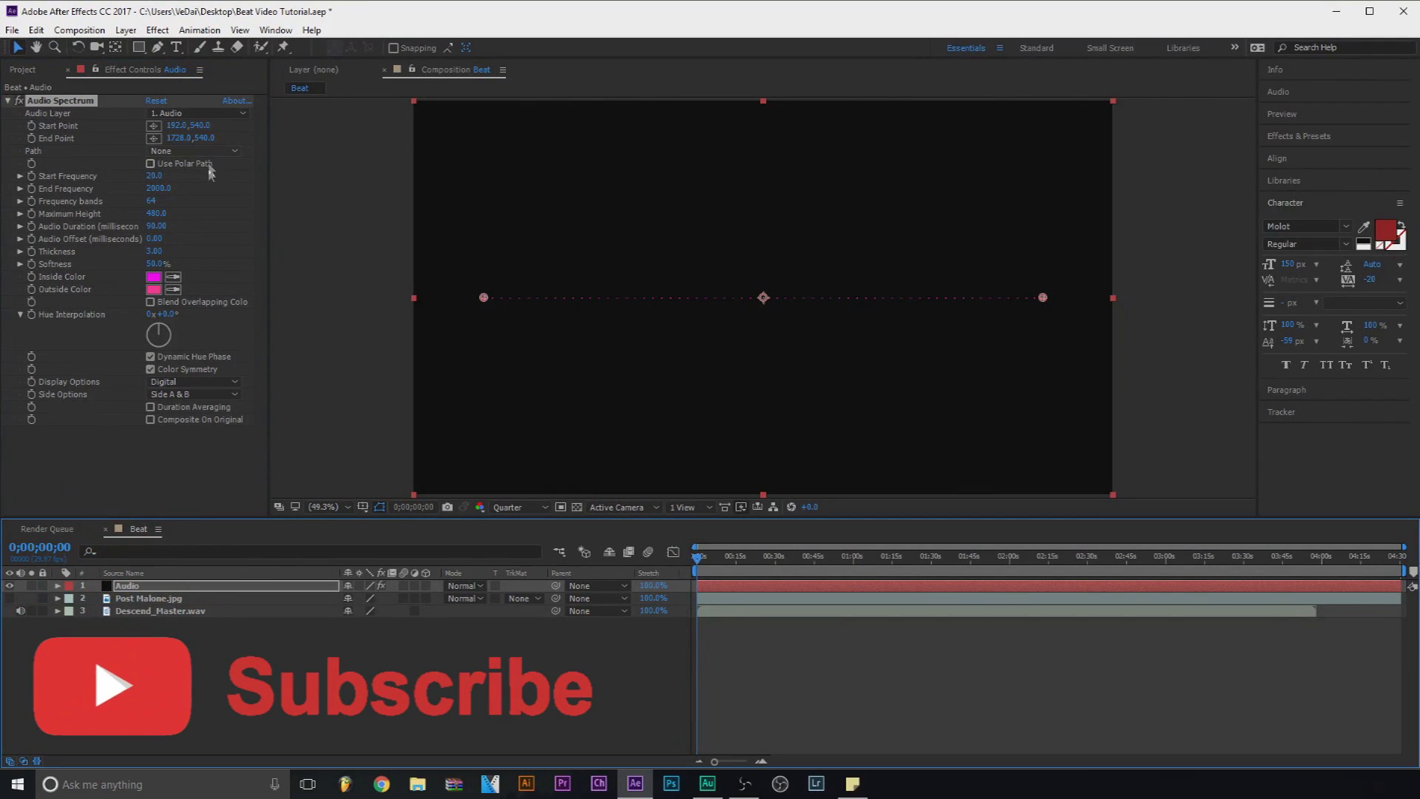
Step: Set the Audio Spectrum's outside color to pure red (FF0000) and its inside color to a darker red
left_click(152, 290)
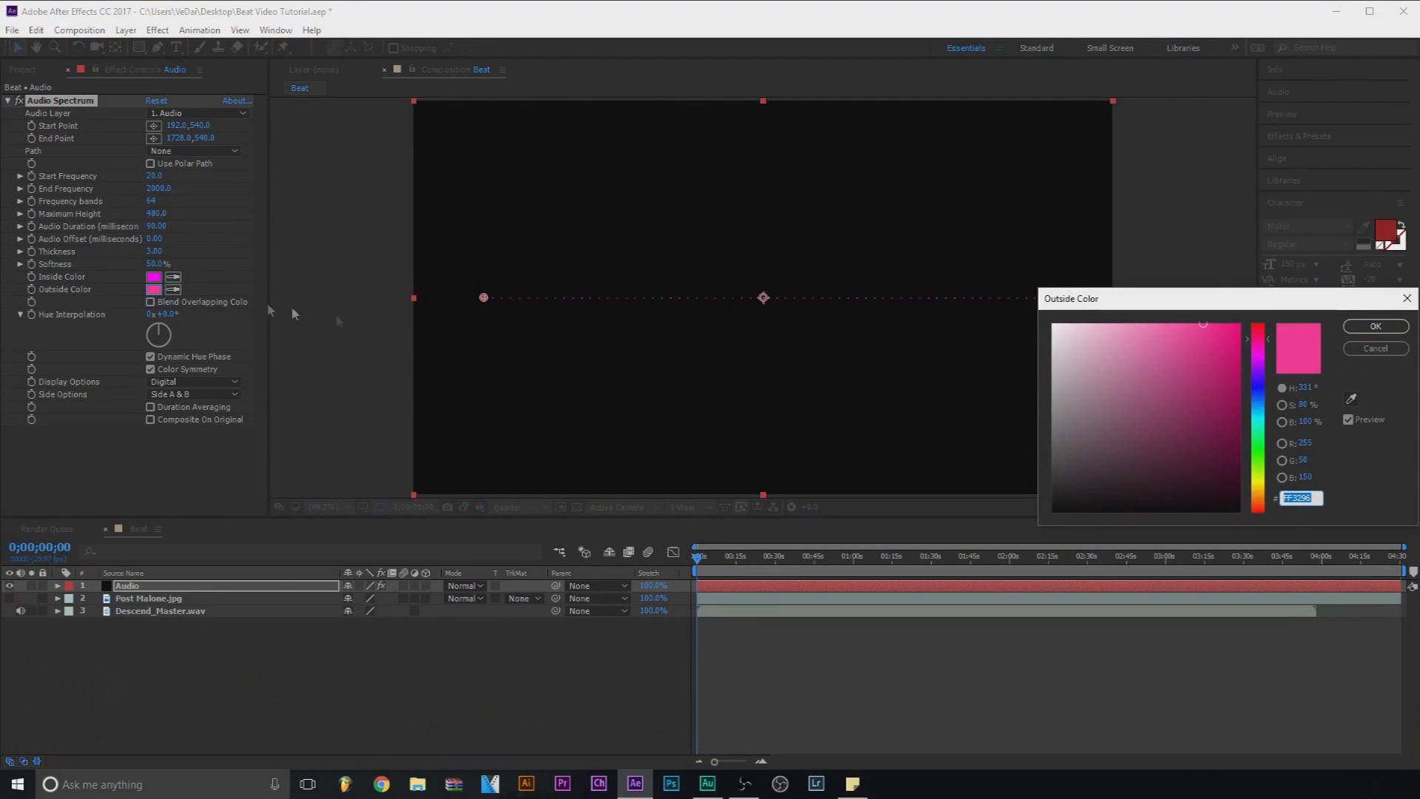
left_click_drag(1246, 355, 1248, 324)
left_click_drag(1219, 397, 1240, 324)
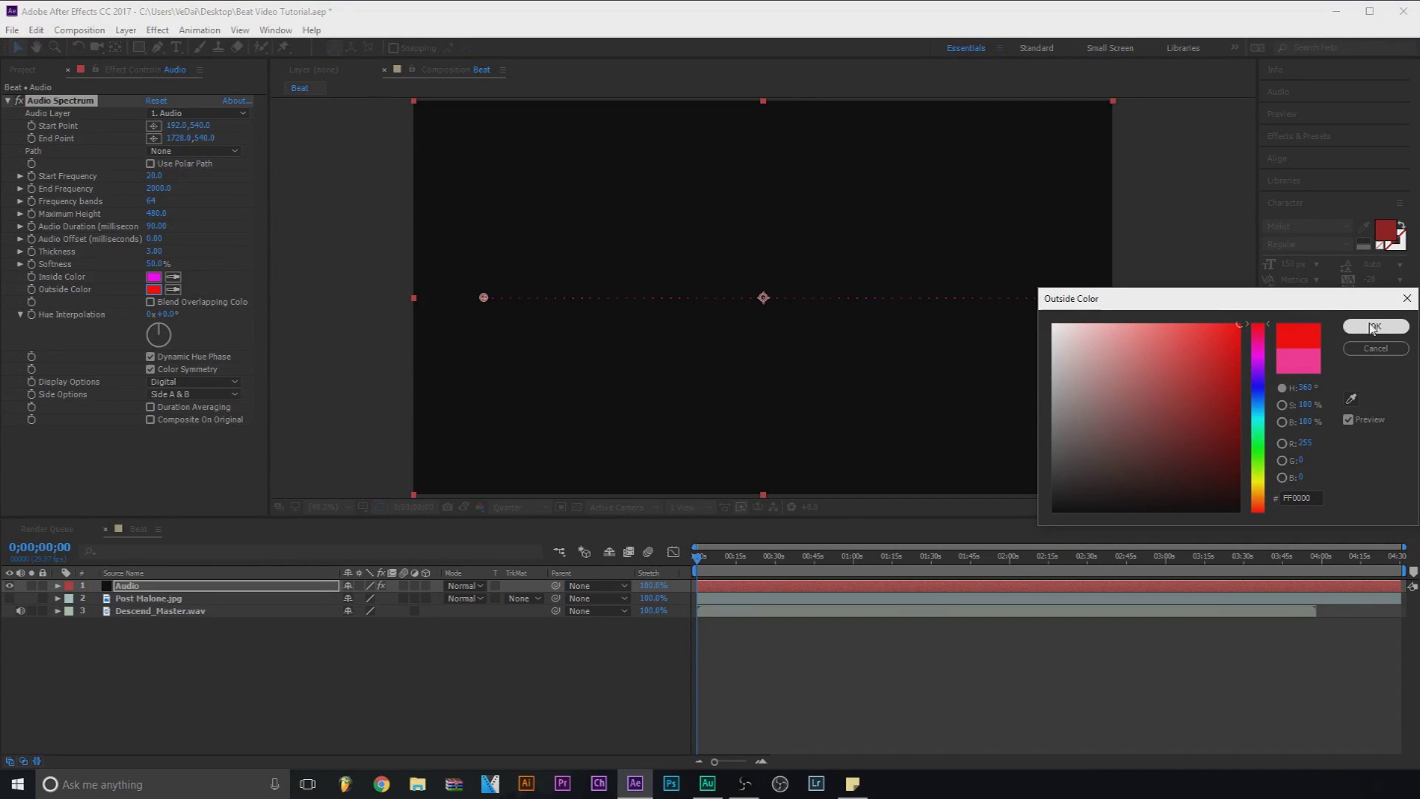
left_click_drag(1260, 468, 1274, 647)
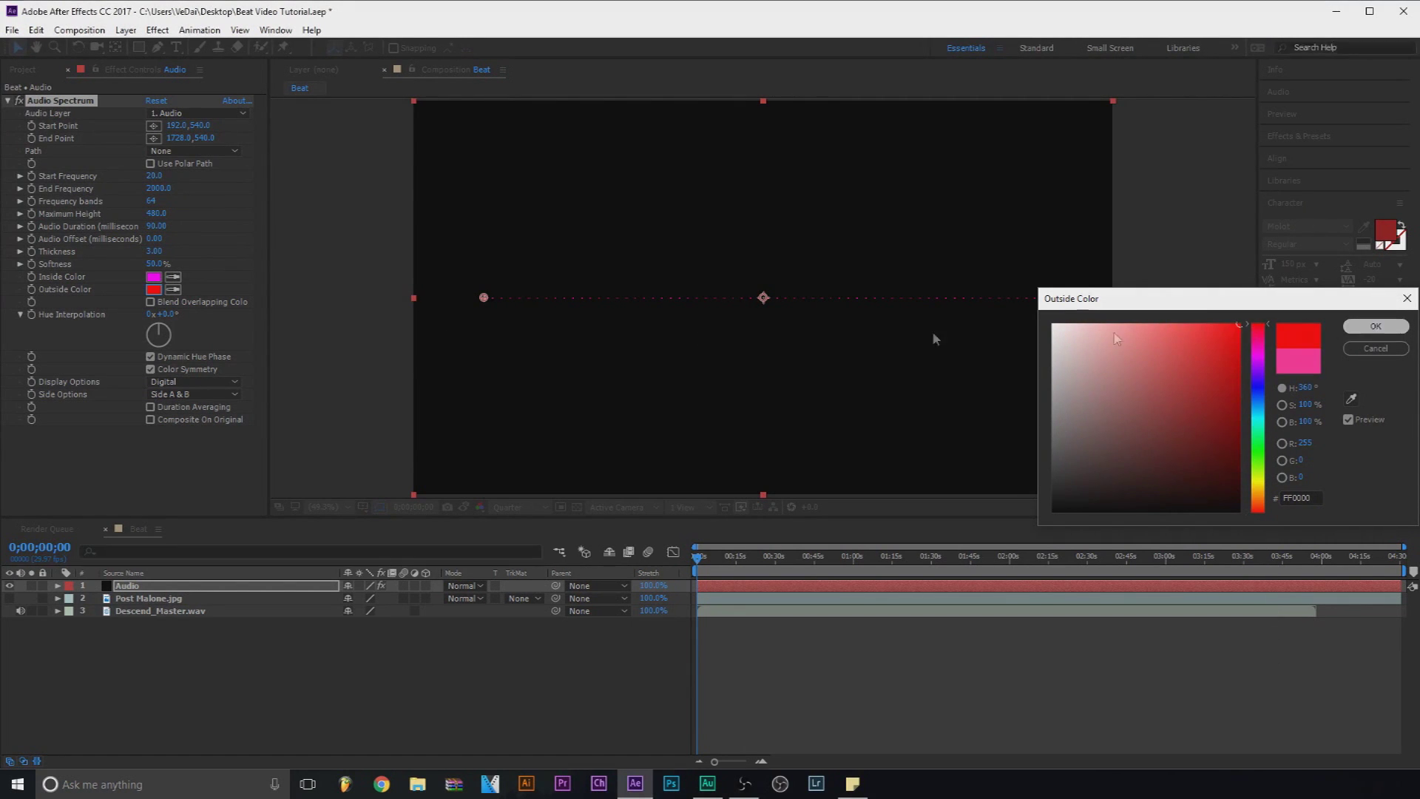
left_click(1375, 327)
left_click(154, 276)
mouse_move(1257, 355)
left_mouse_down()
mouse_move(1257, 324)
mouse_move(1223, 398)
left_mouse_up()
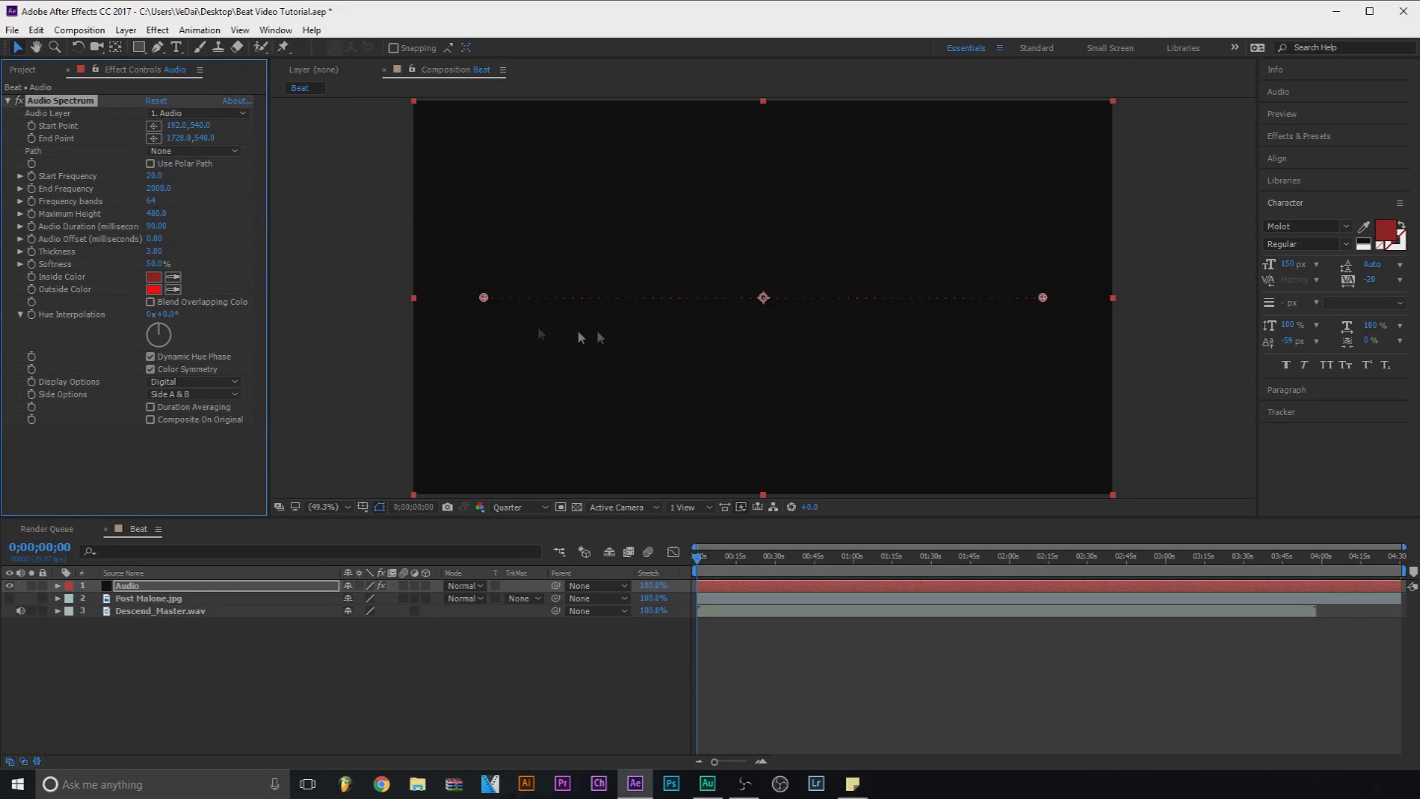
Step: Use Descend_Master.wav as the Audio Spectrum's audio layer and scrub the timeline back to about 23 seconds to check the spectrum
left_click(193, 116)
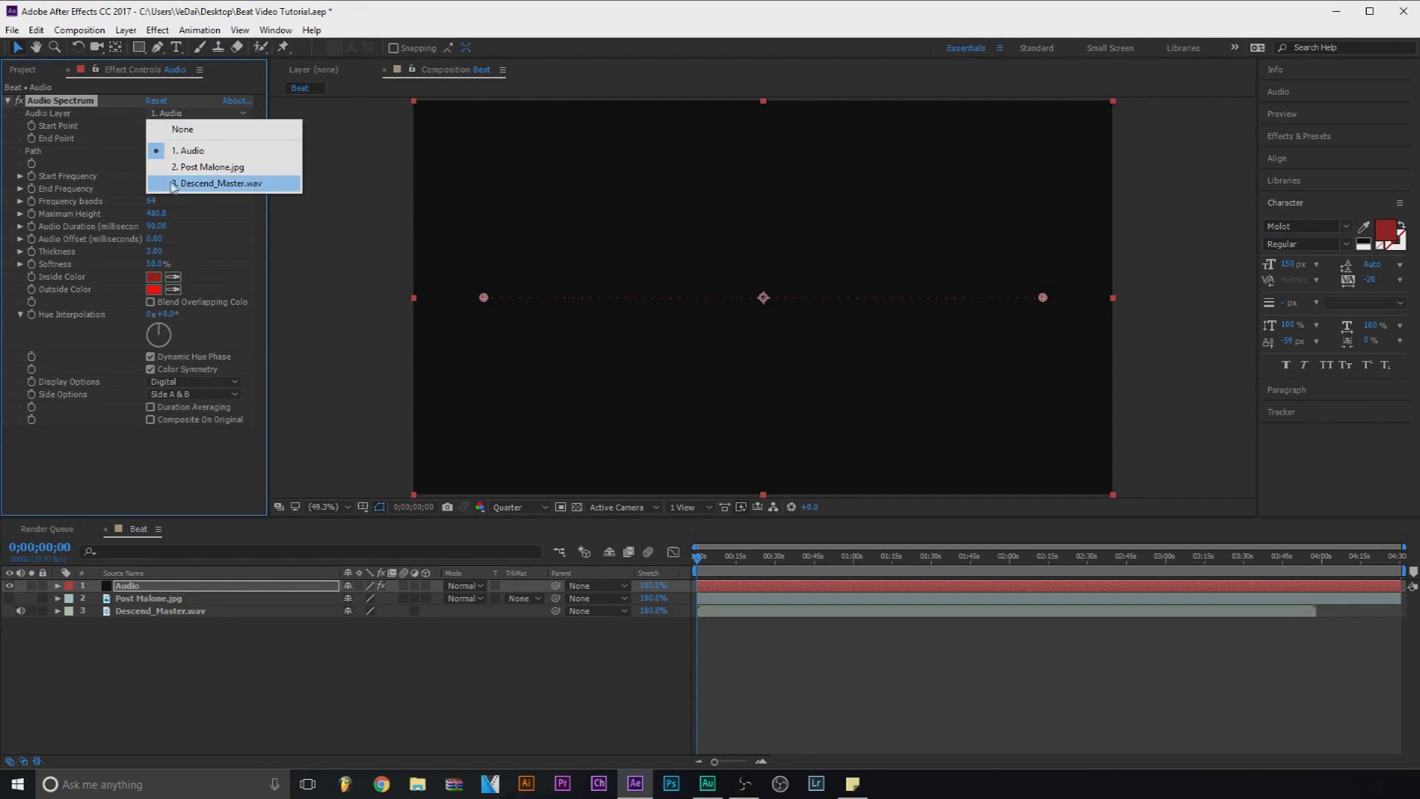
left_click(192, 184)
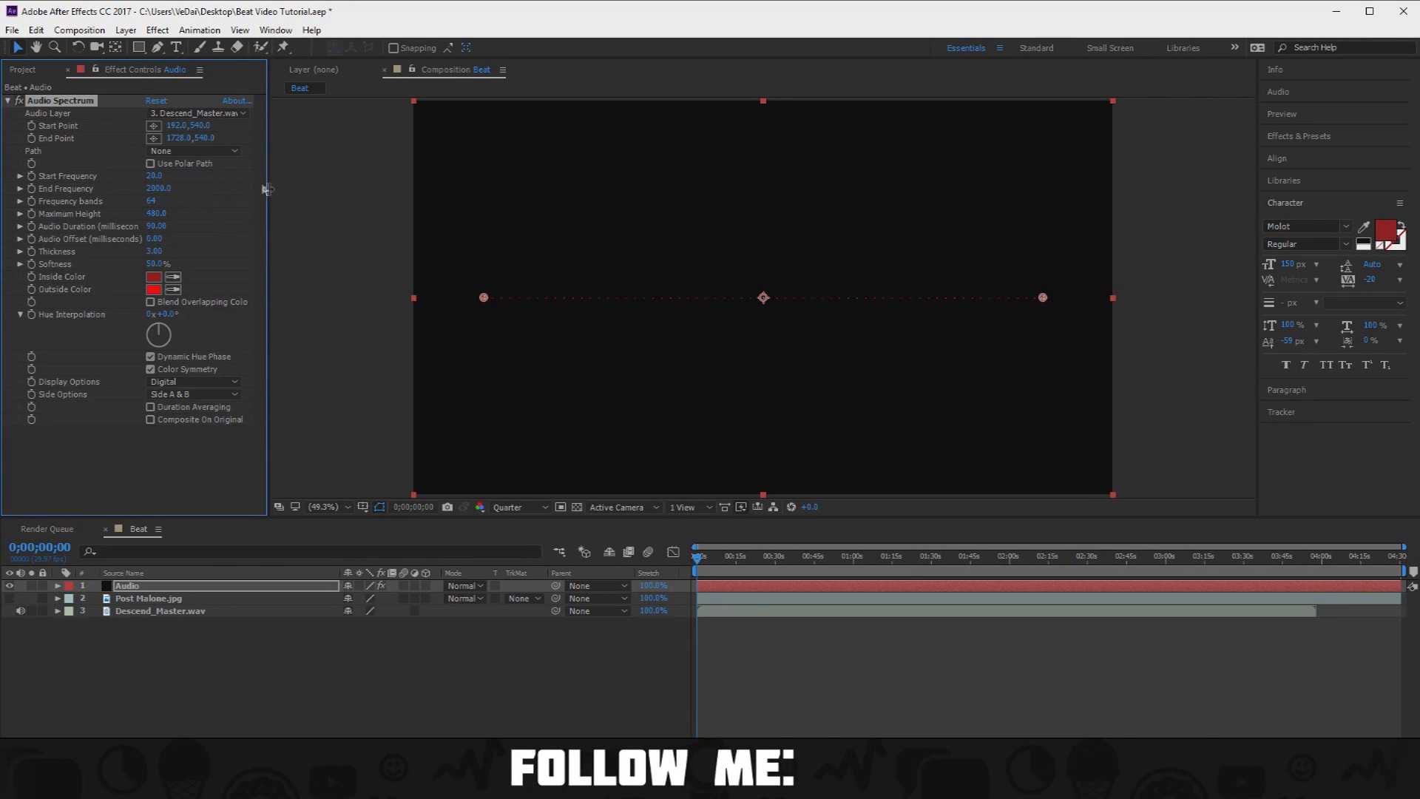
left_click(813, 560)
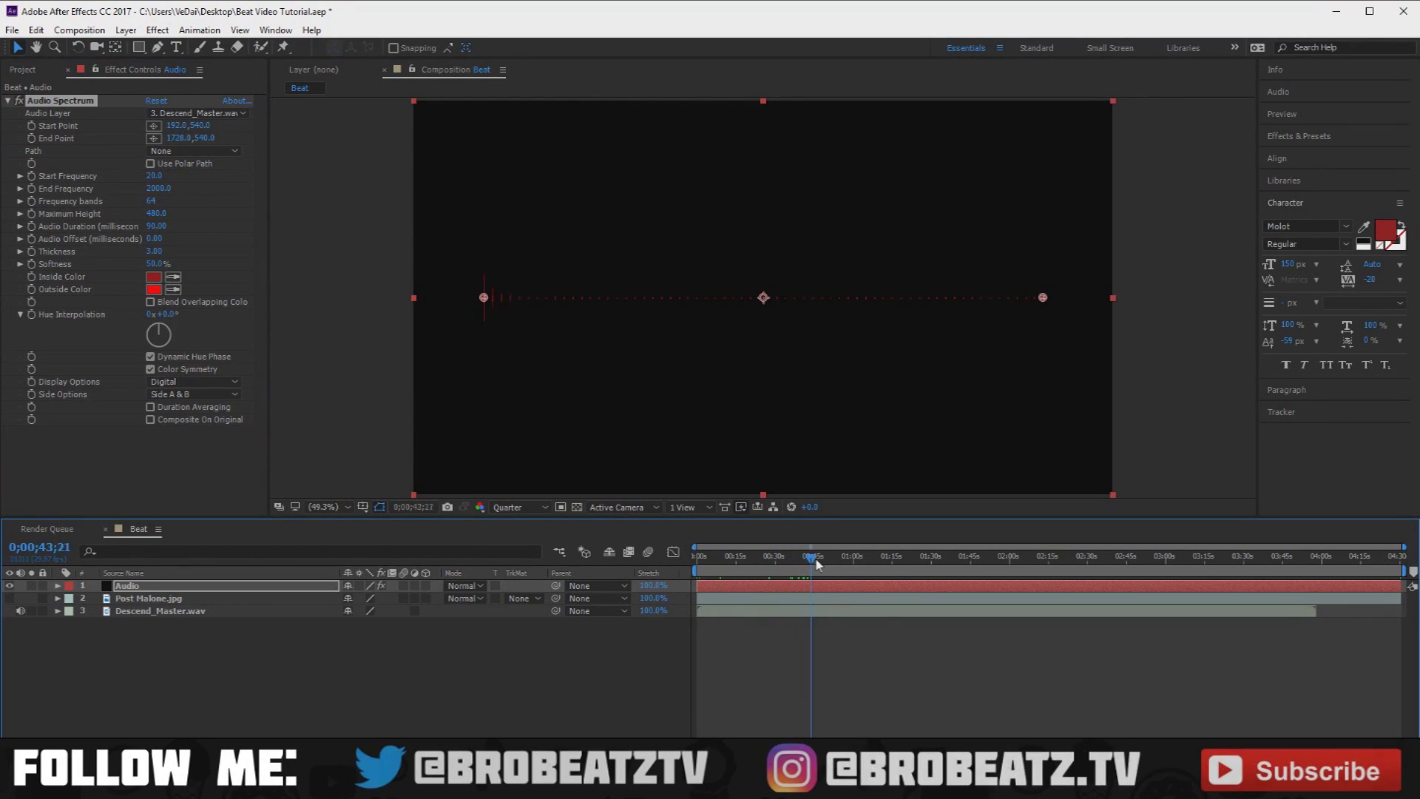
left_click_drag(816, 563, 758, 560)
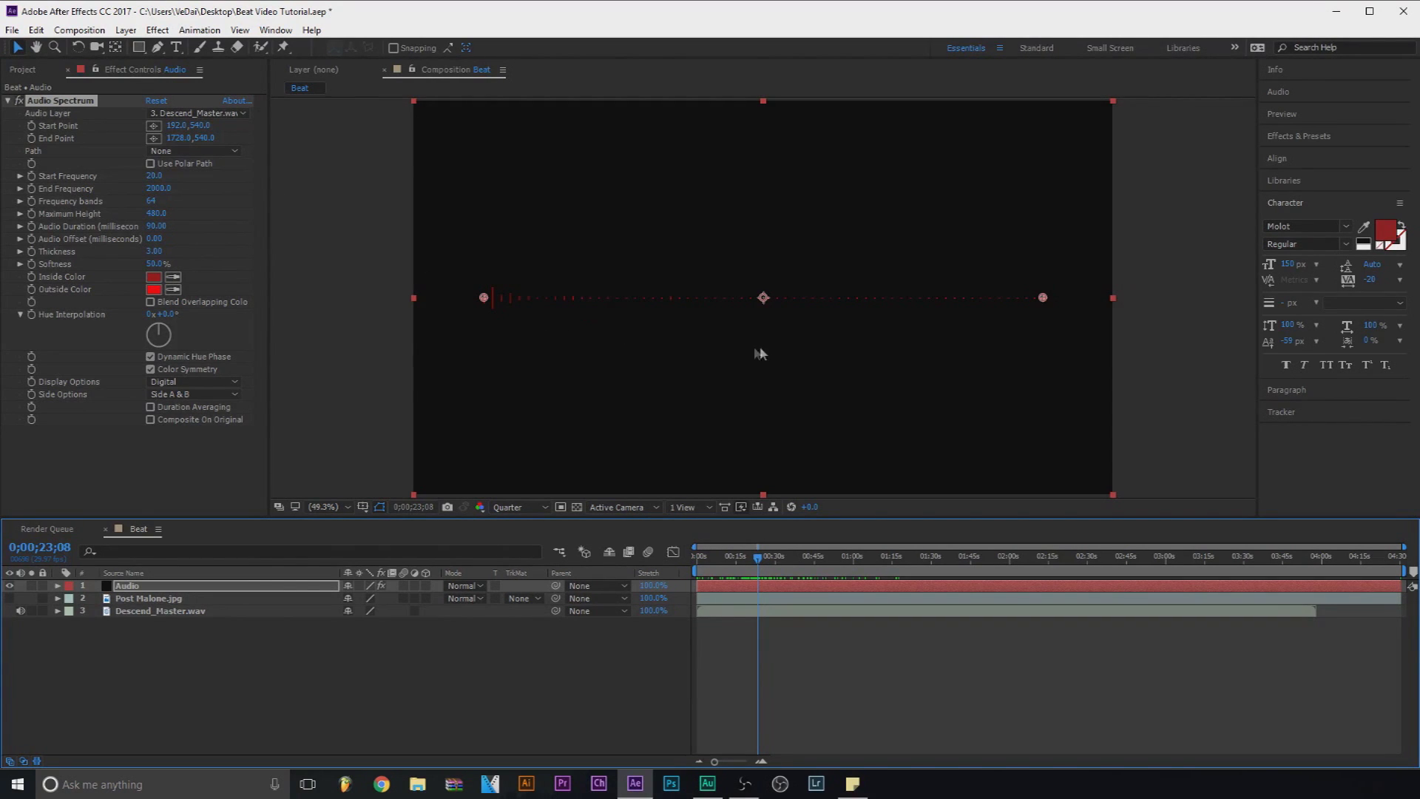
Step: Set the Audio Spectrum's End Frequency to 1001 and its Frequency bands to 53, judging the shape at about 38 seconds
left_click(769, 558)
left_click(795, 559)
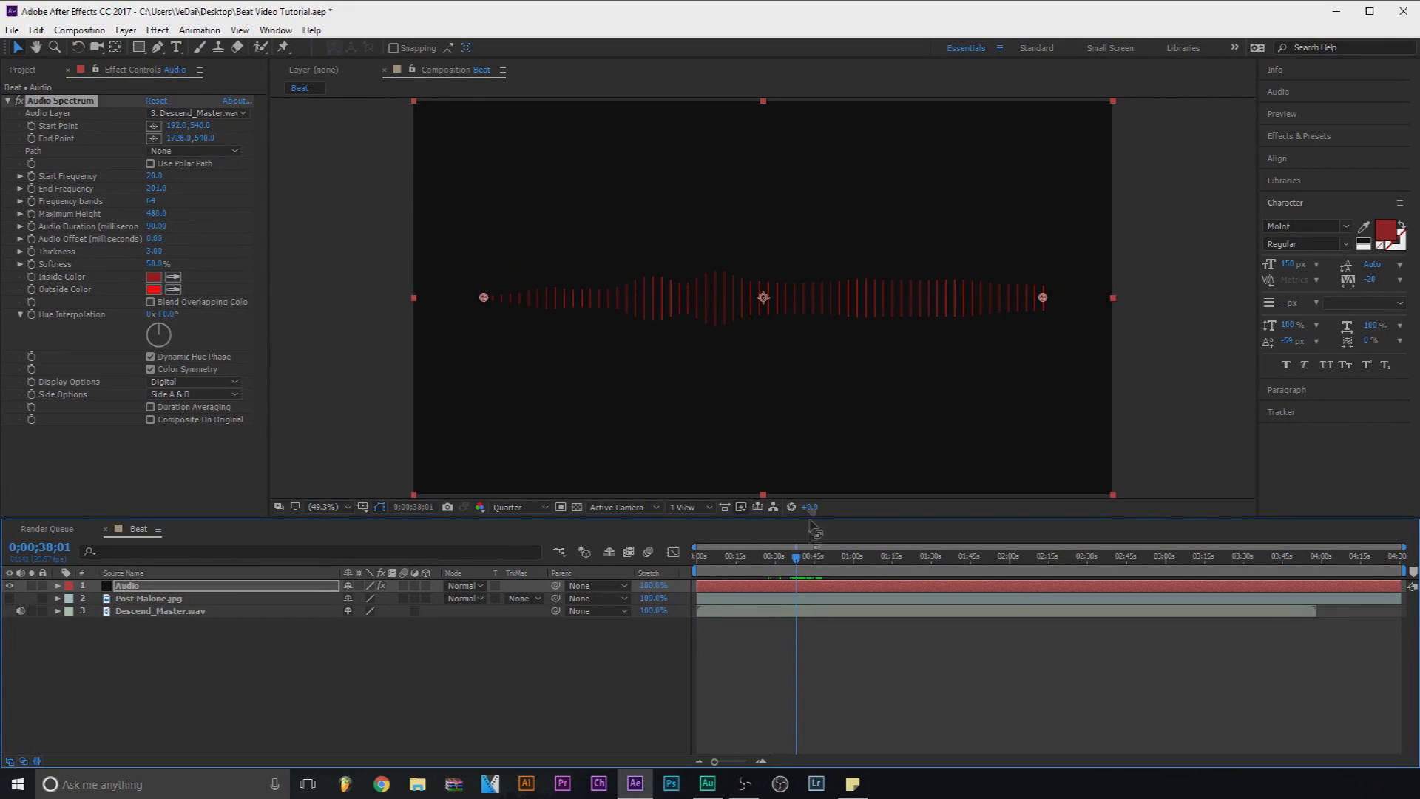
left_click_drag(142, 189, 147, 190)
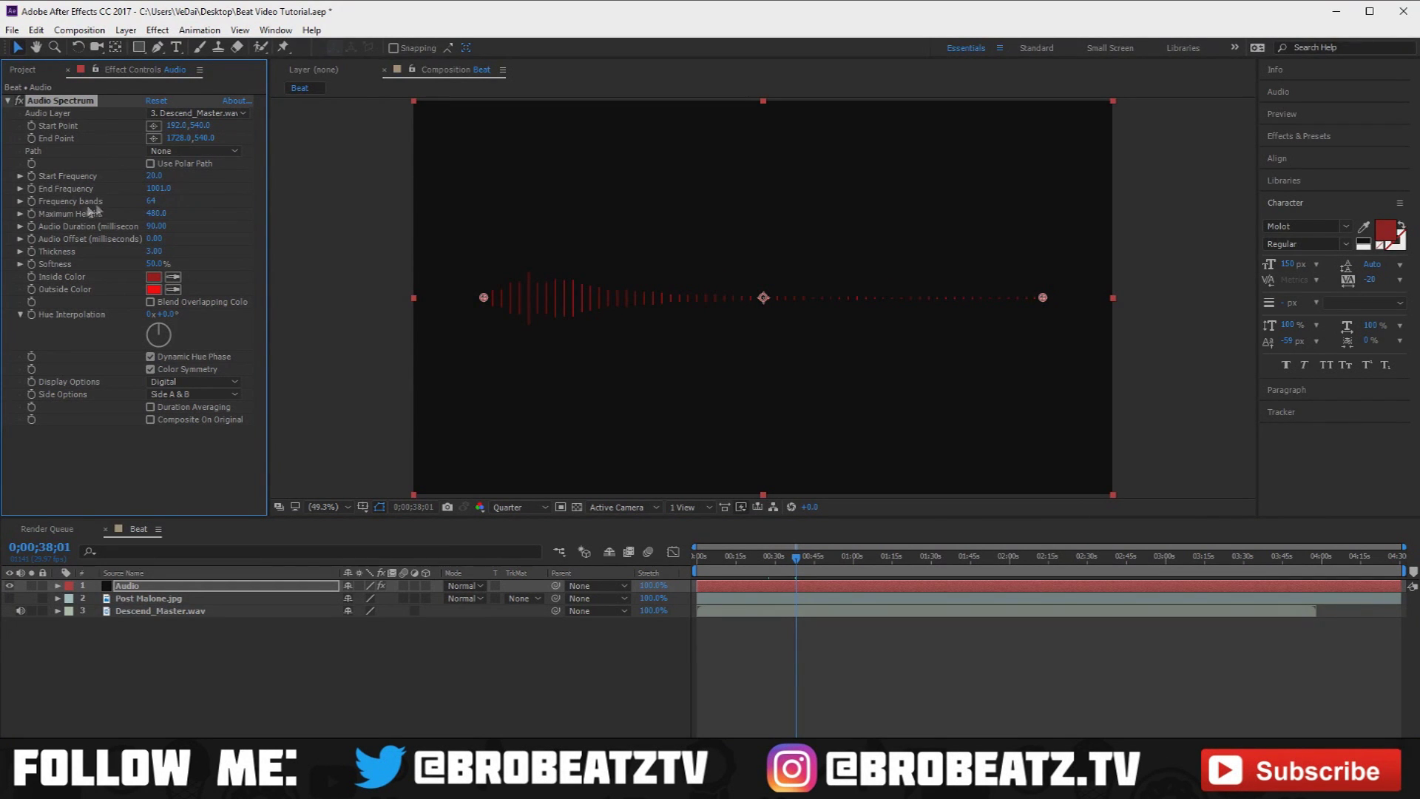
left_click(20, 201)
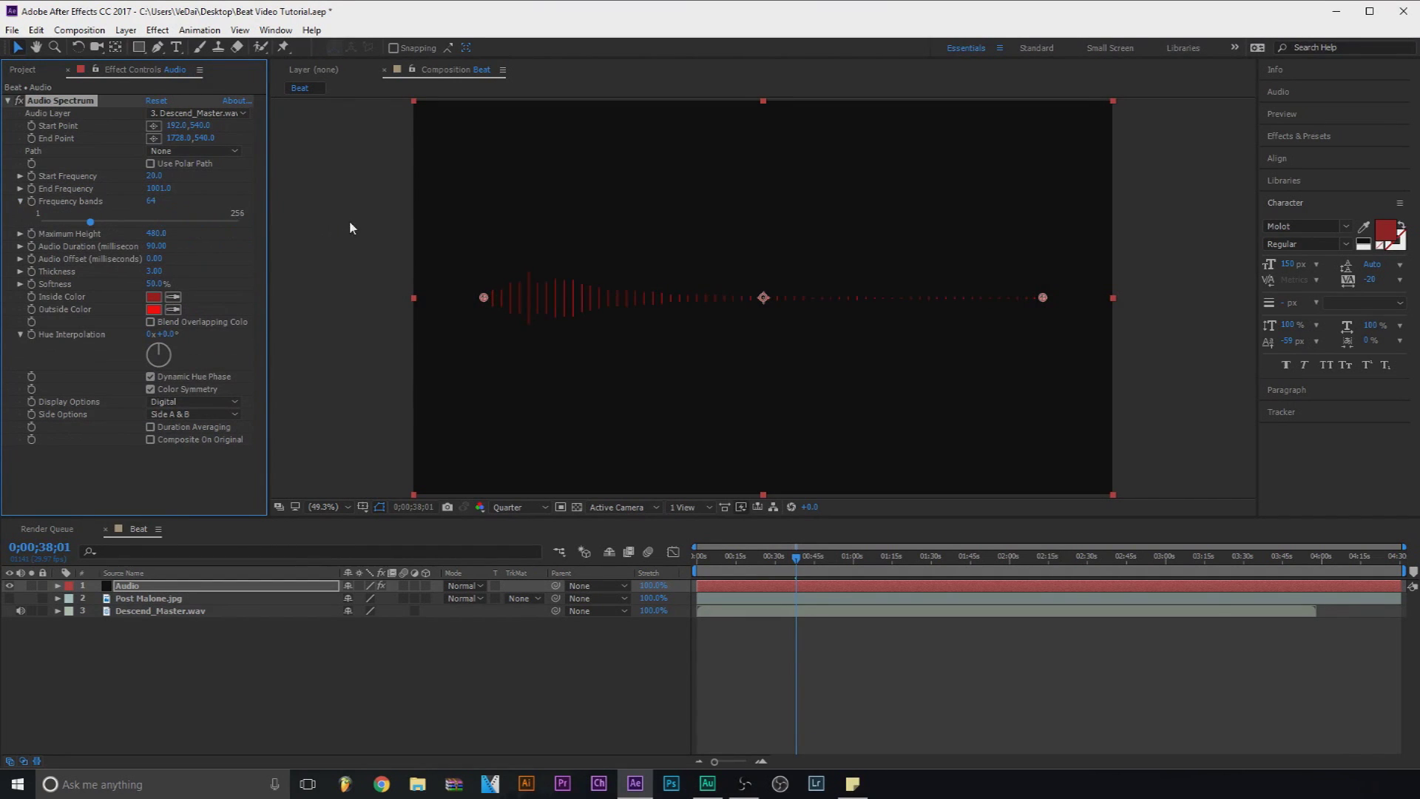
mouse_move(90, 222)
left_mouse_down()
mouse_move(135, 232)
mouse_move(69, 226)
mouse_move(85, 232)
left_mouse_up()
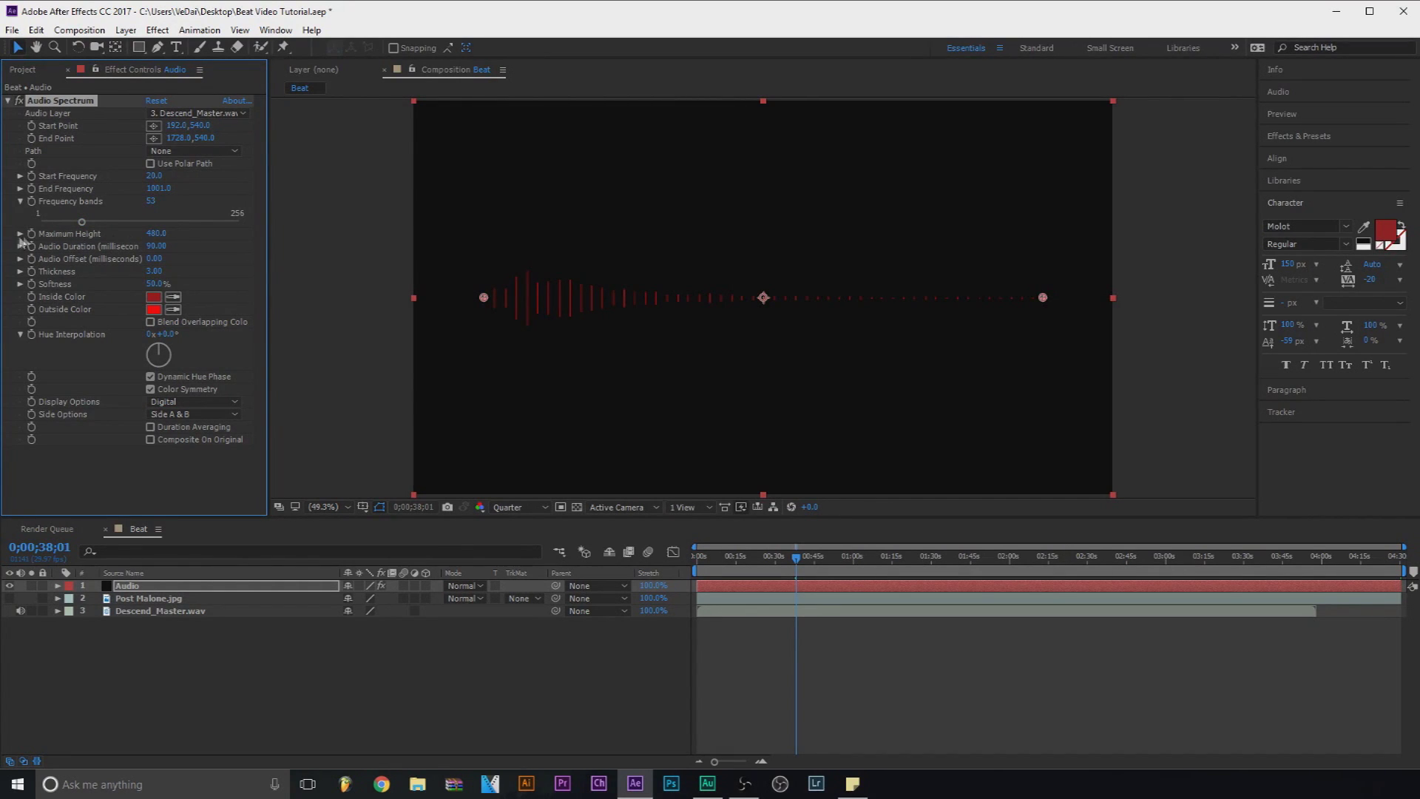
left_click(20, 201)
Step: Set the Audio Spectrum's Maximum Height to 521, Thickness to 3.20, Softness to 53% and Hue Interpolation to 1°
mouse_move(155, 213)
left_mouse_down()
mouse_move(186, 214)
mouse_move(107, 213)
mouse_move(132, 213)
left_mouse_up()
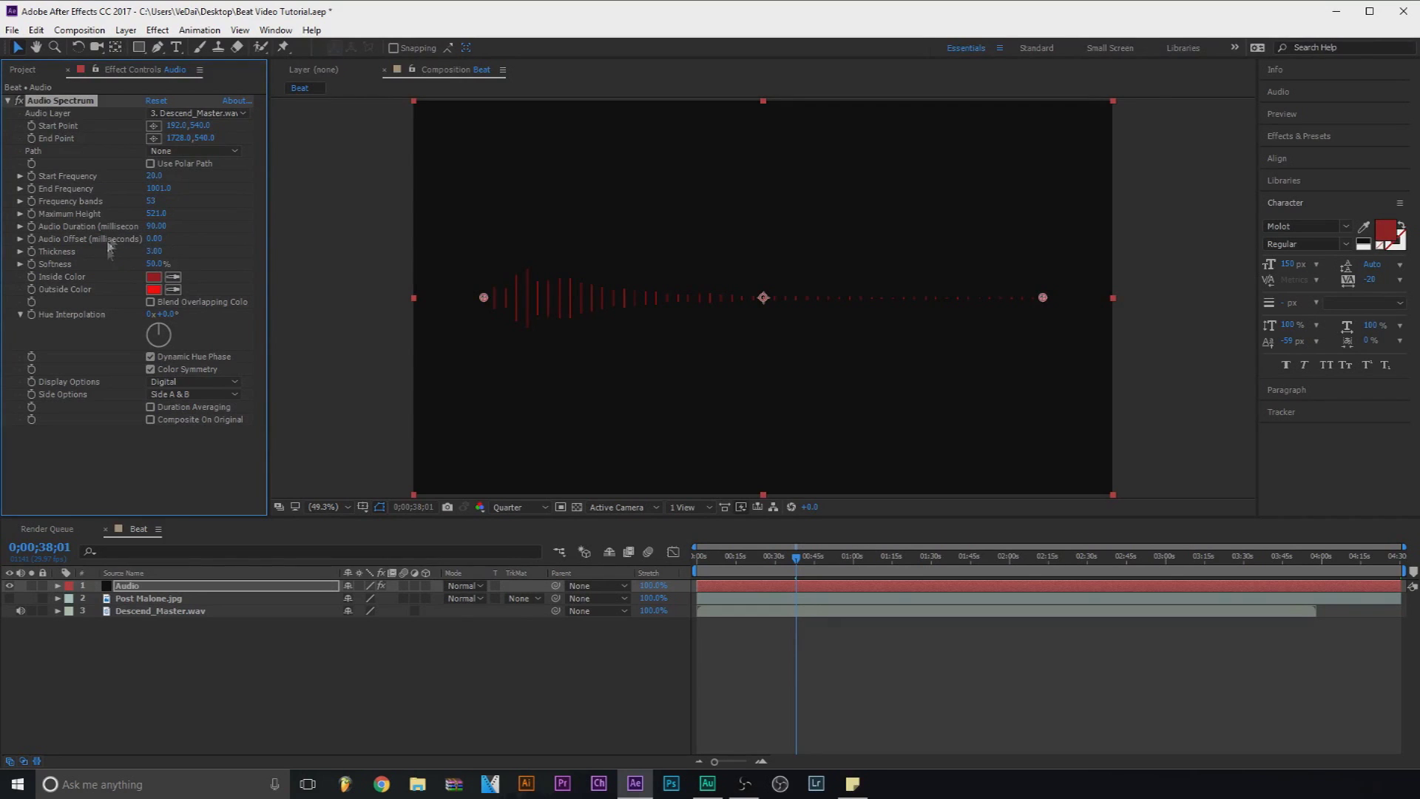
left_click_drag(154, 251, 95, 264)
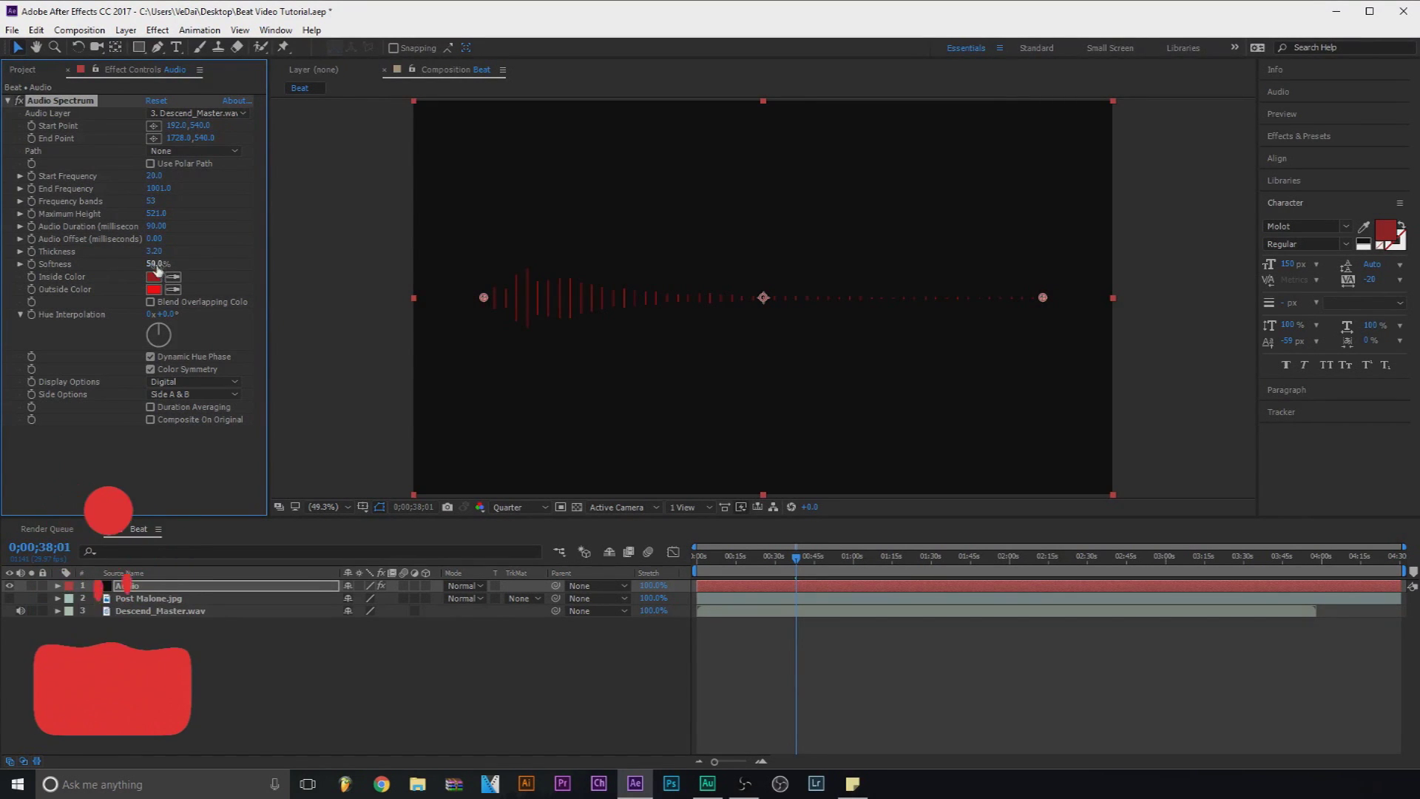
left_click_drag(94, 264, 220, 278)
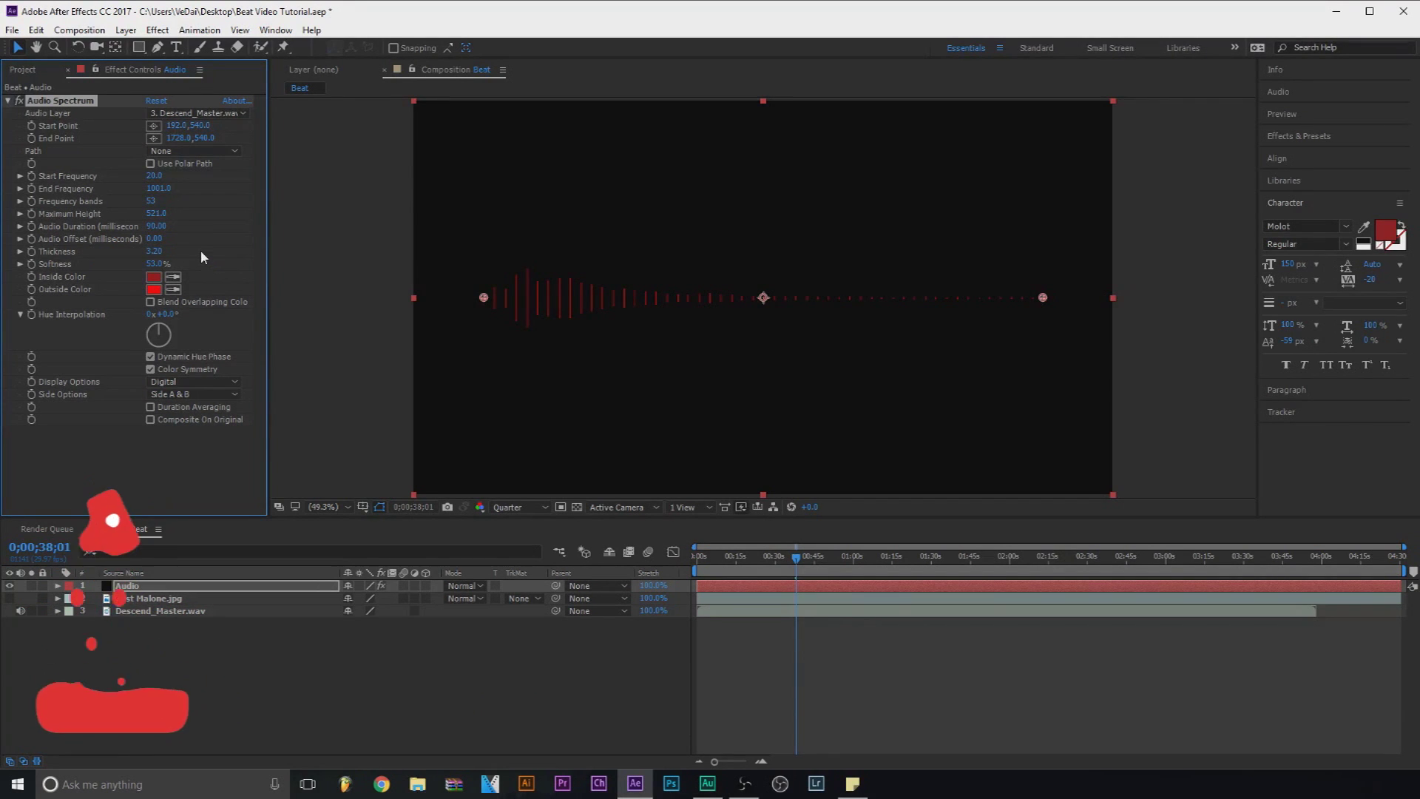
mouse_move(157, 335)
left_mouse_down()
mouse_move(164, 353)
mouse_move(175, 334)
left_mouse_up()
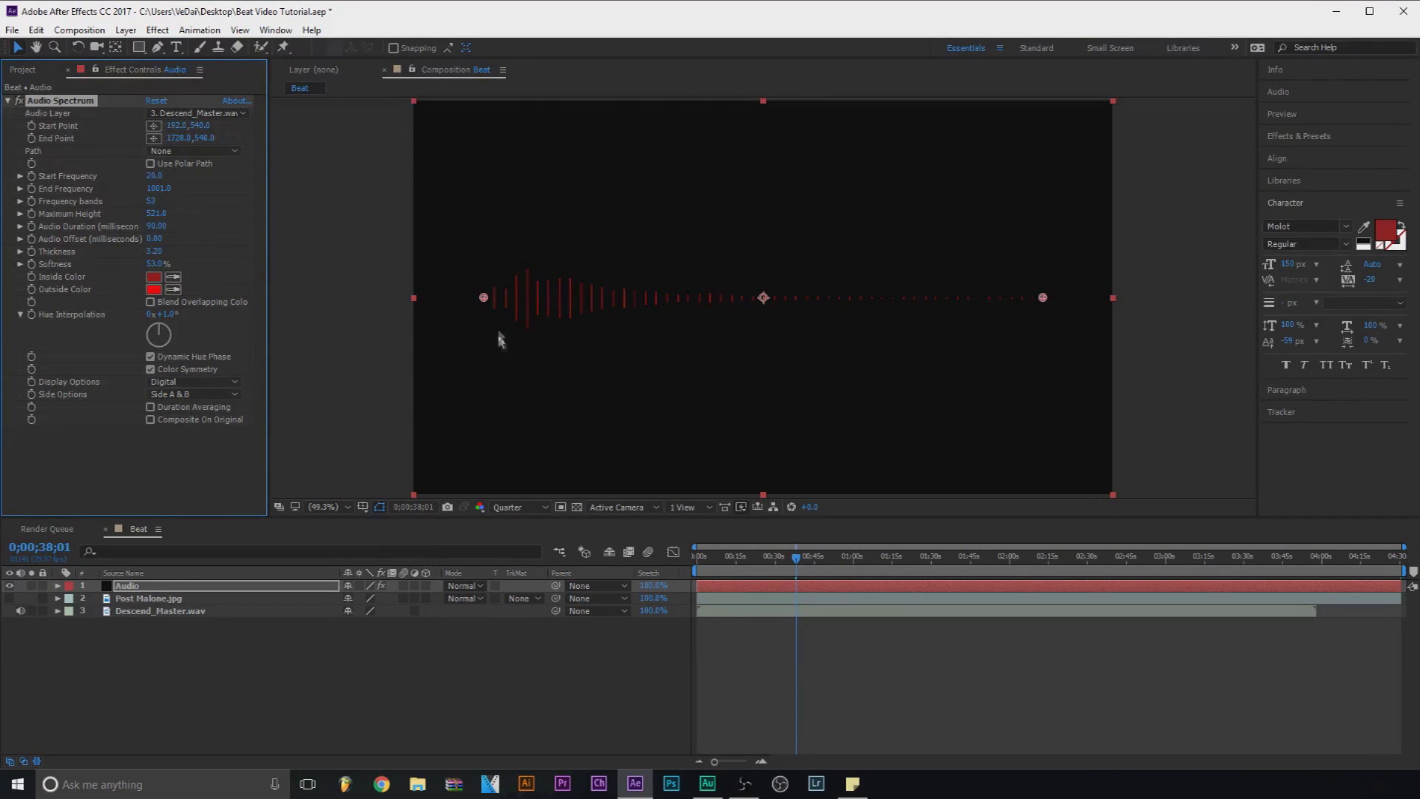
Step: Try the Analog lines and Analog dots display options on the Audio Spectrum and return to Digital
left_click(233, 382)
left_click(233, 413)
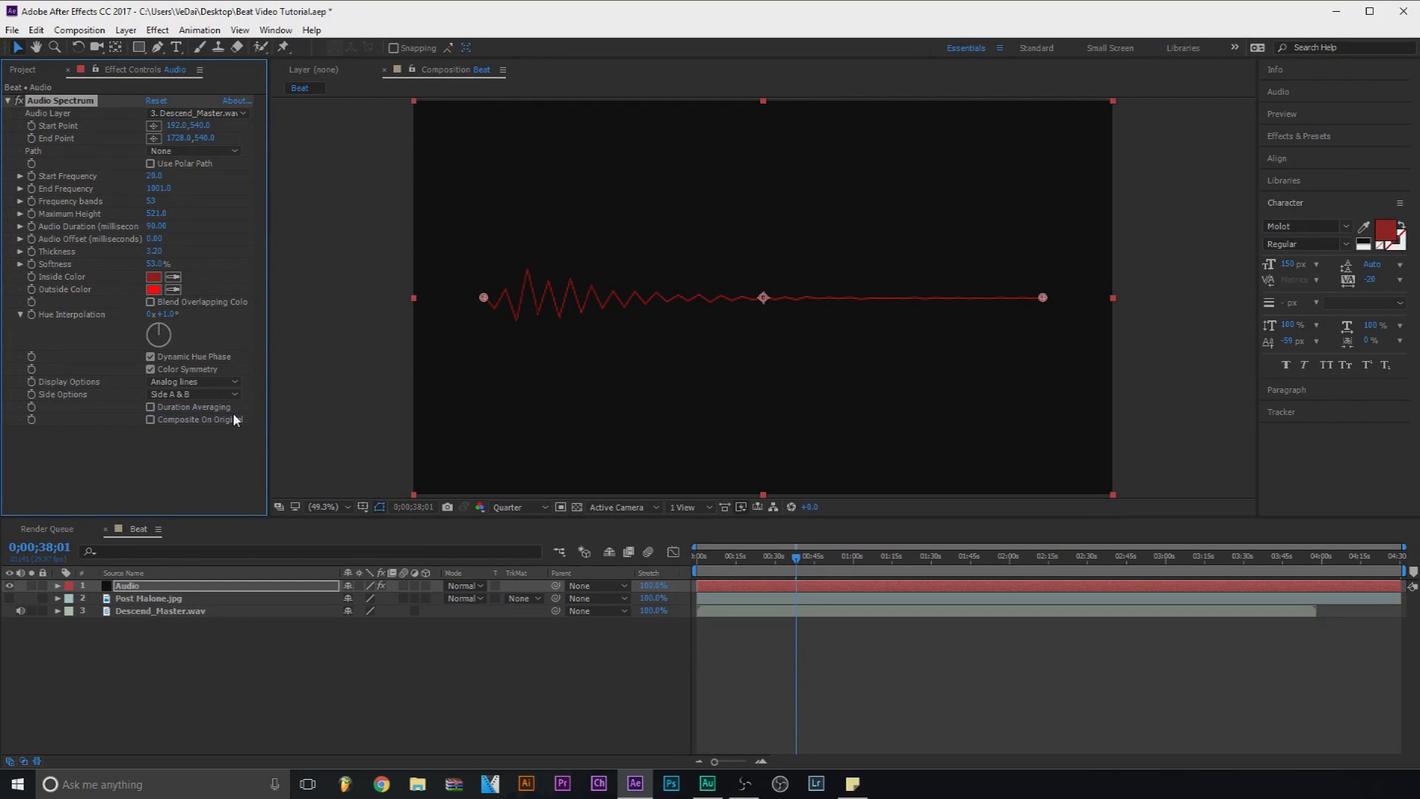
left_click(214, 380)
left_click(219, 432)
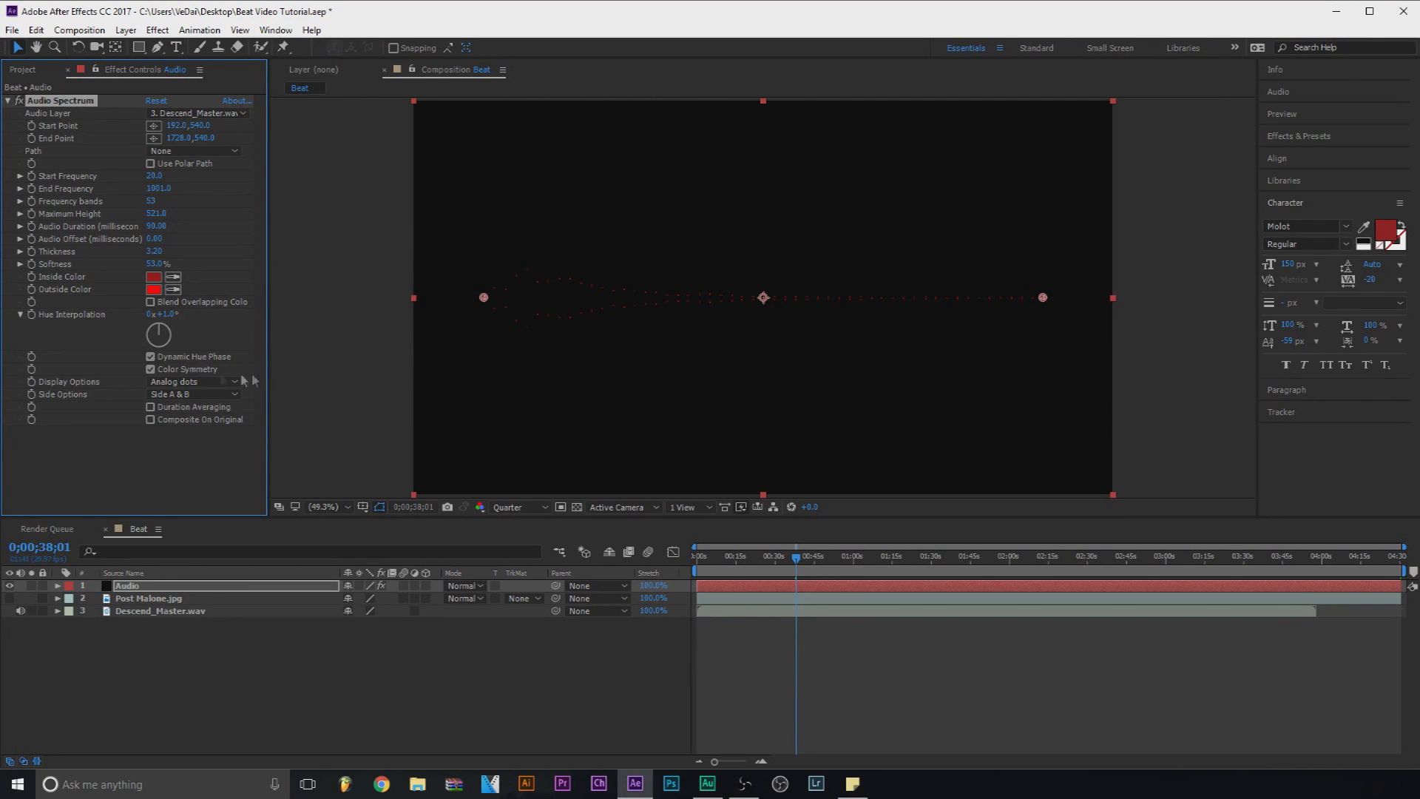
left_click(214, 382)
left_click(206, 400)
Step: Try Side A and Side B as the Audio Spectrum's side option and return to Side A & B
left_click(192, 395)
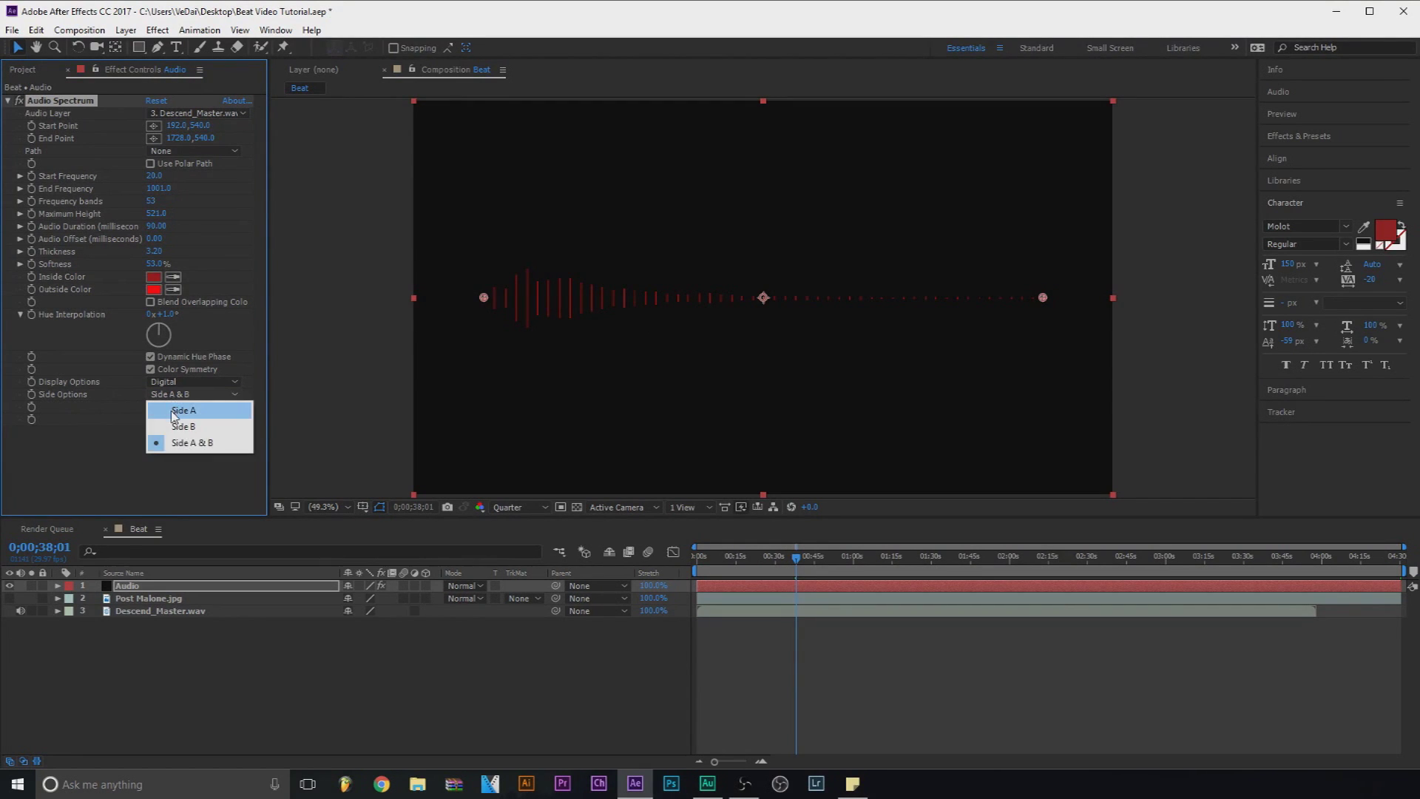
left_click(176, 409)
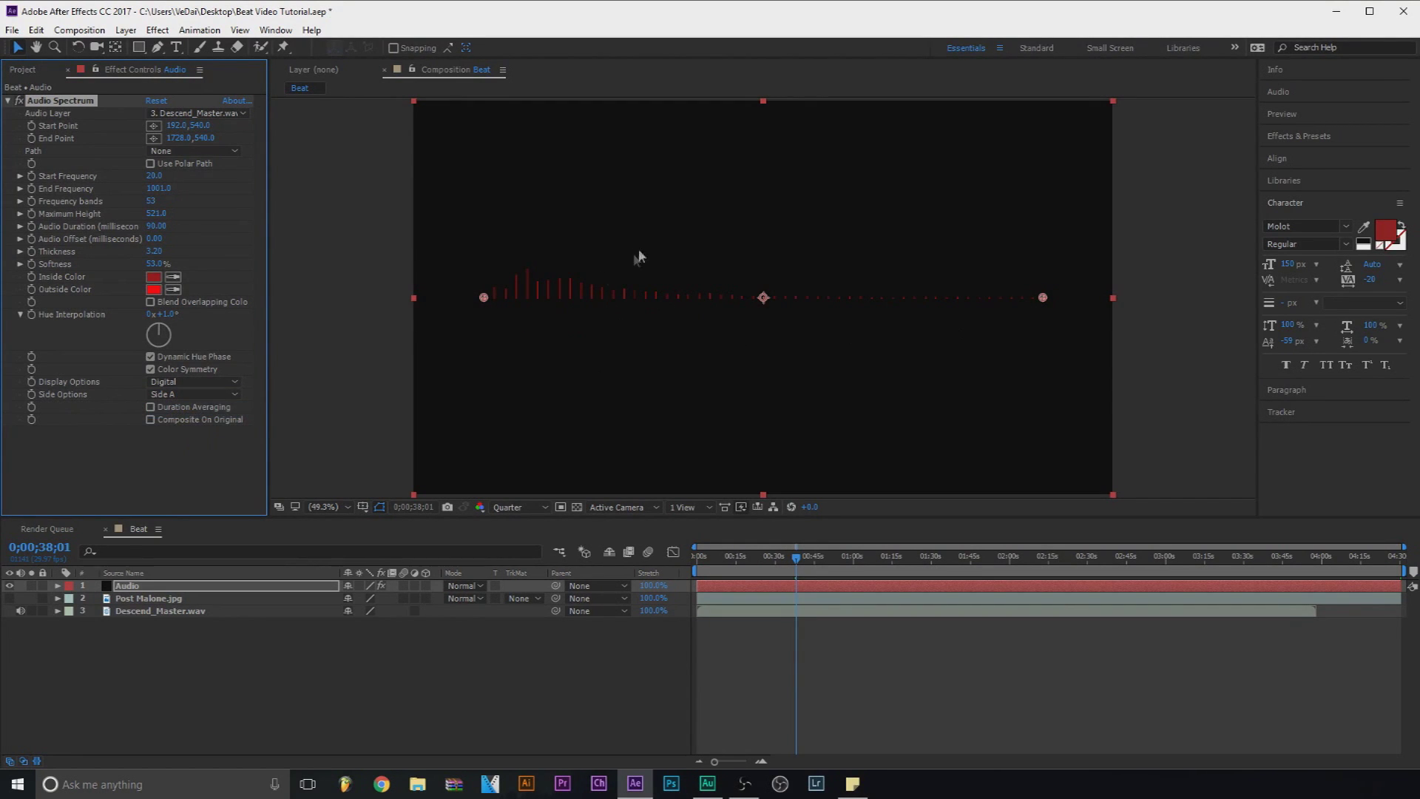
left_click(167, 395)
left_click(184, 427)
left_click(201, 392)
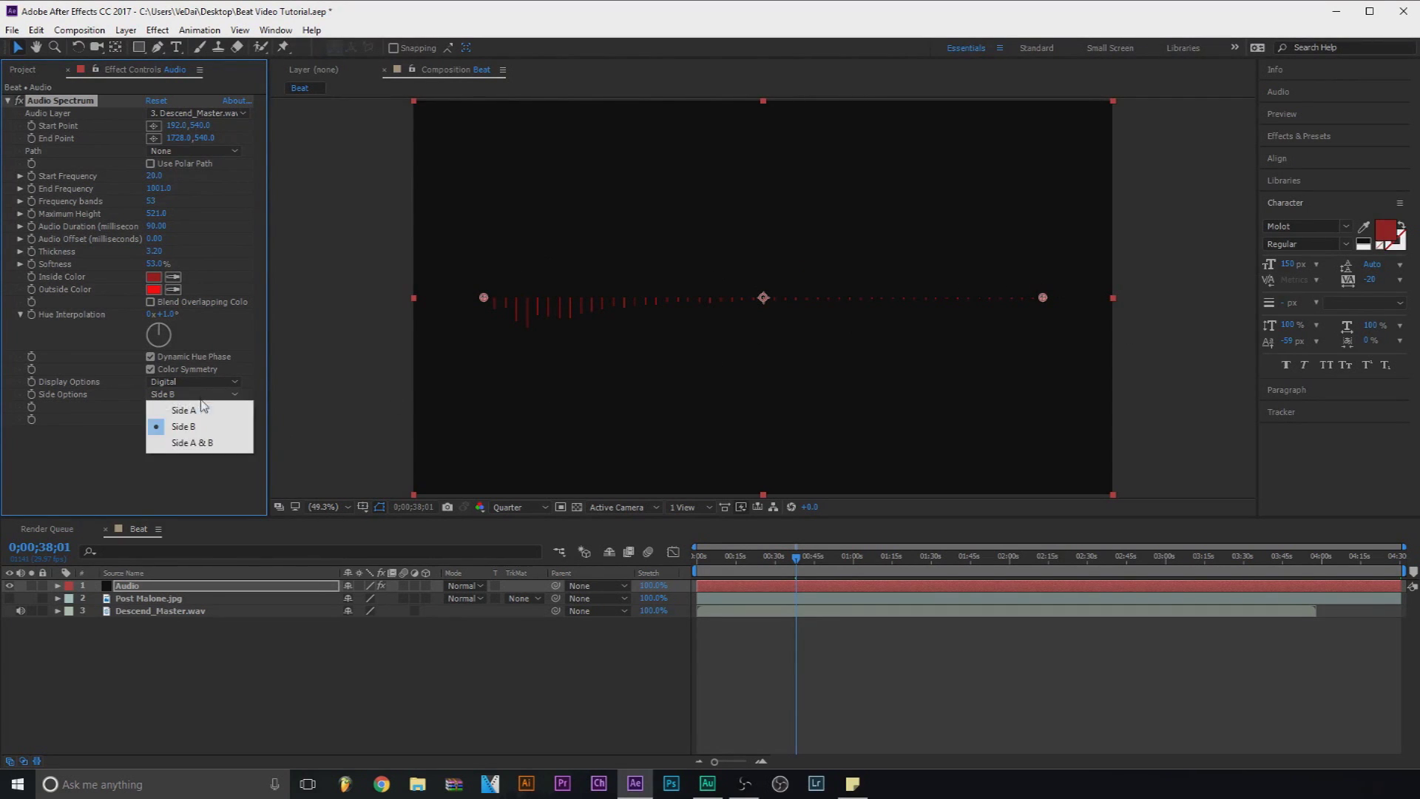
left_click(193, 442)
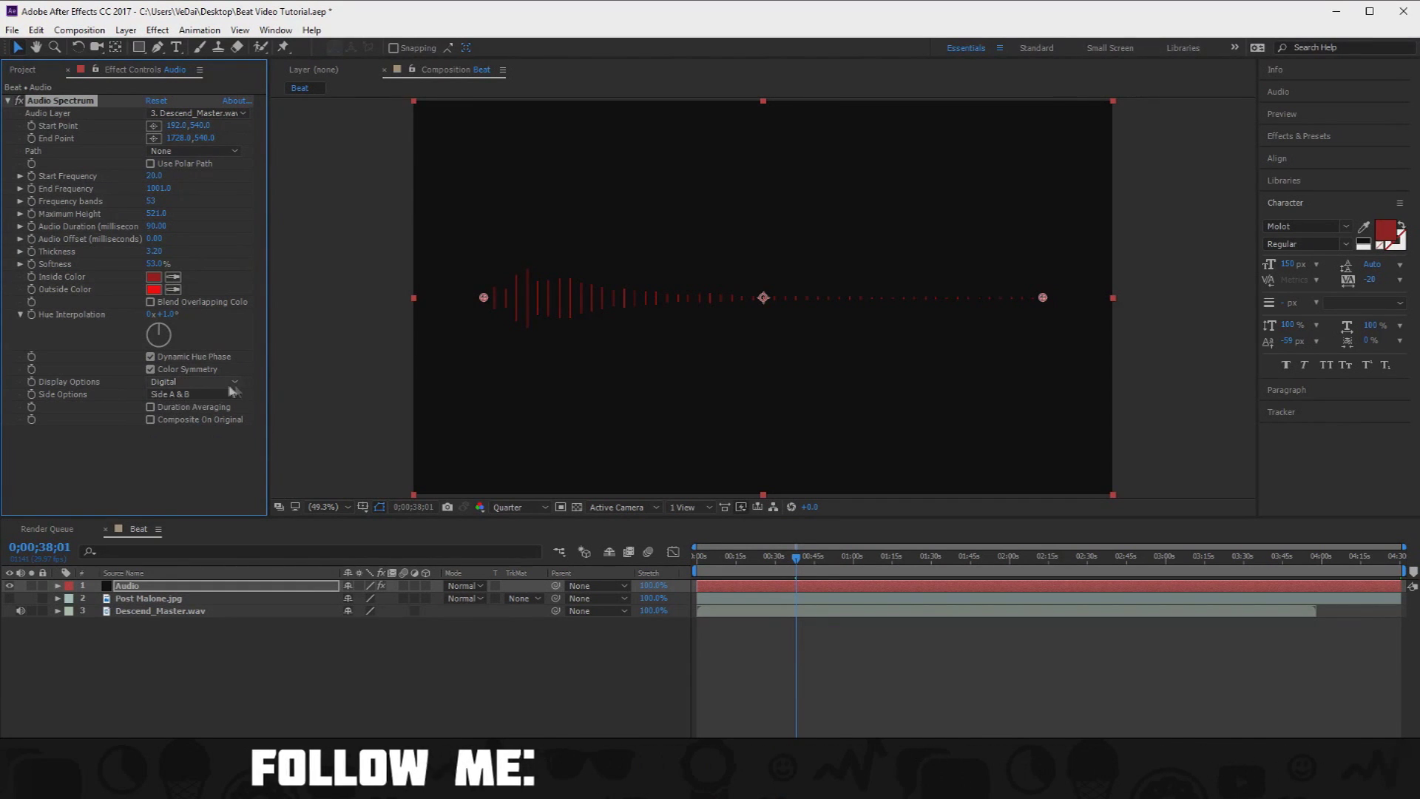
Step: Set the Audio Spectrum's Start Frequency to 1 and End Frequency to 701, checking the reaction around 45 seconds
mouse_move(797, 557)
left_mouse_down()
mouse_move(1014, 562)
mouse_move(722, 562)
mouse_move(819, 559)
left_mouse_up()
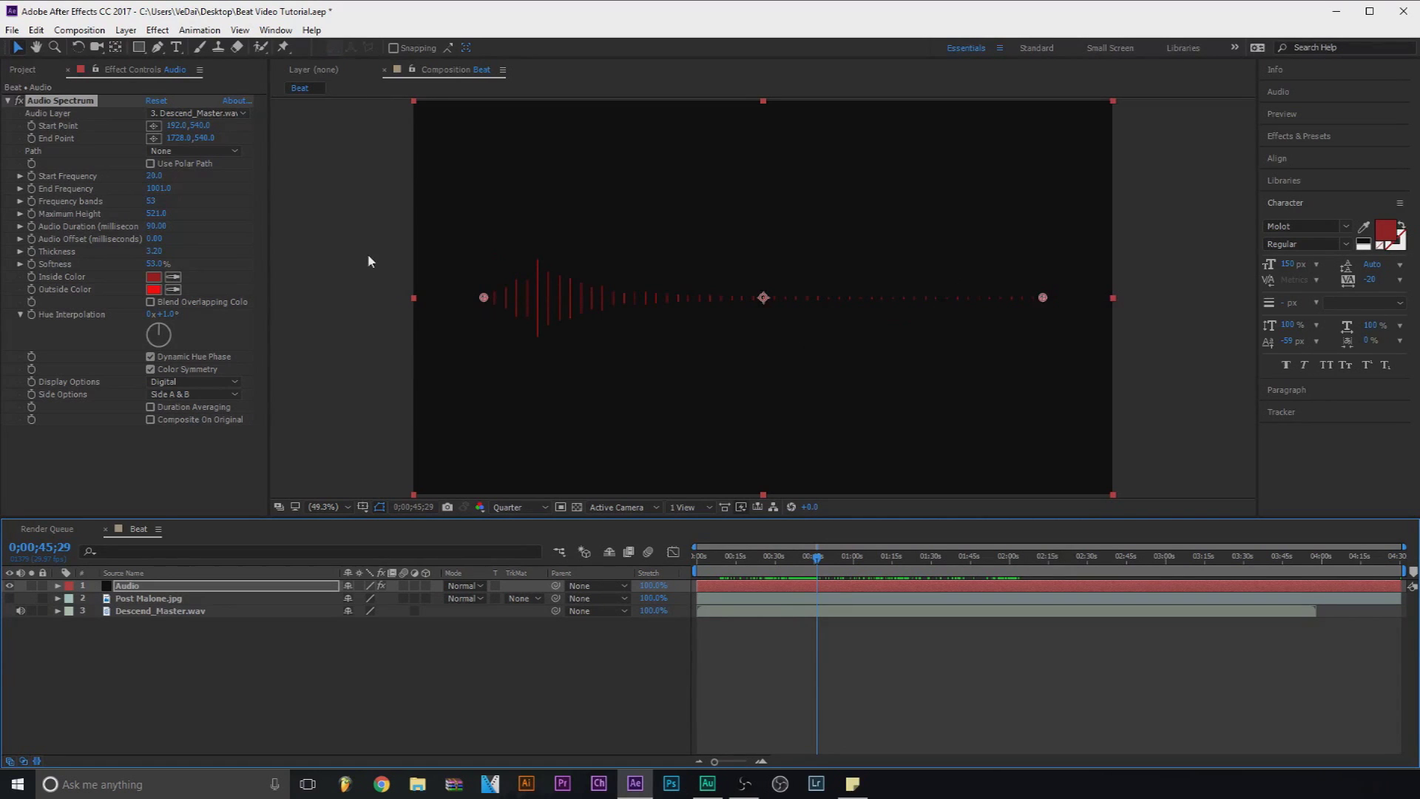
mouse_move(152, 177)
left_mouse_down()
mouse_move(136, 176)
mouse_move(151, 189)
left_mouse_up()
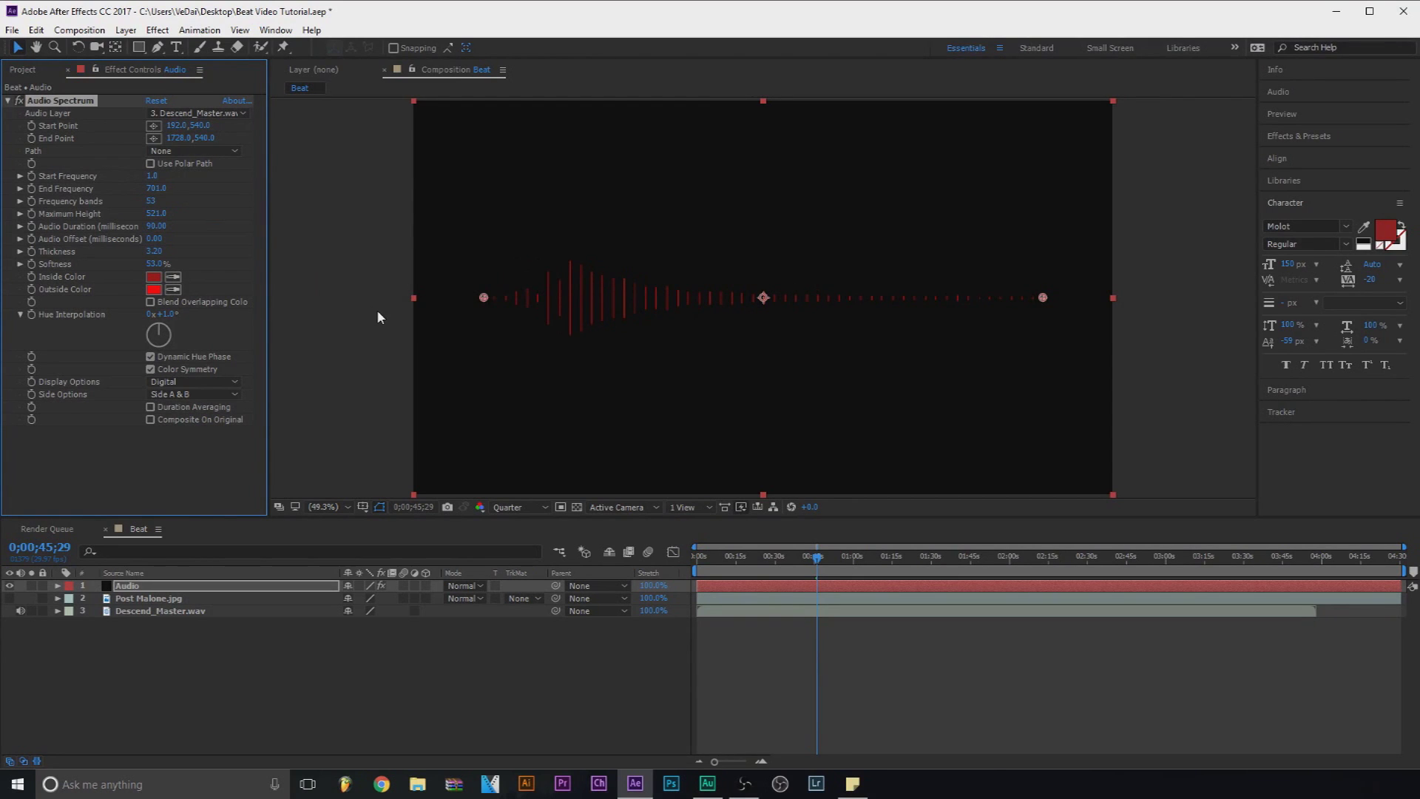
left_click(817, 565)
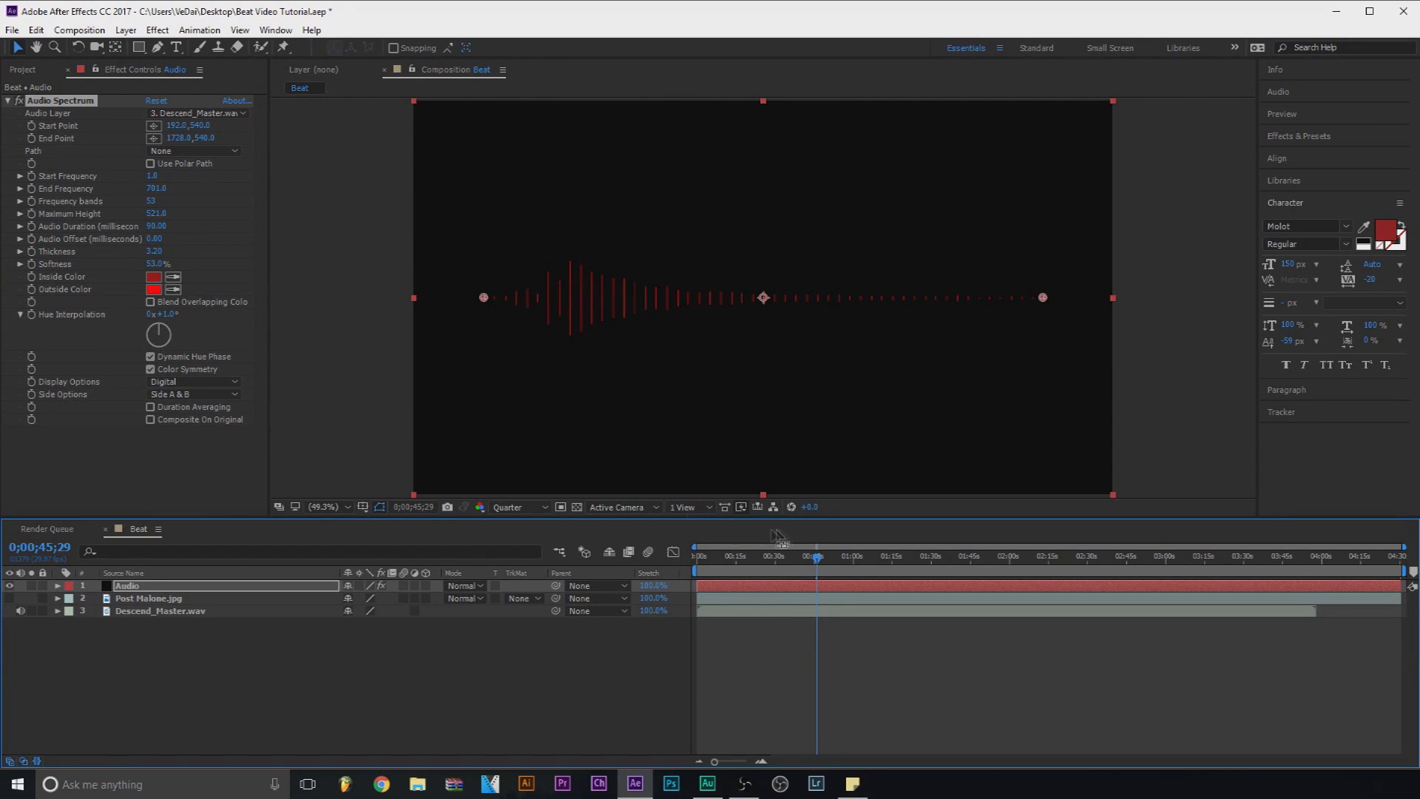
mouse_move(813, 566)
left_mouse_down()
mouse_move(776, 566)
mouse_move(820, 559)
left_mouse_up()
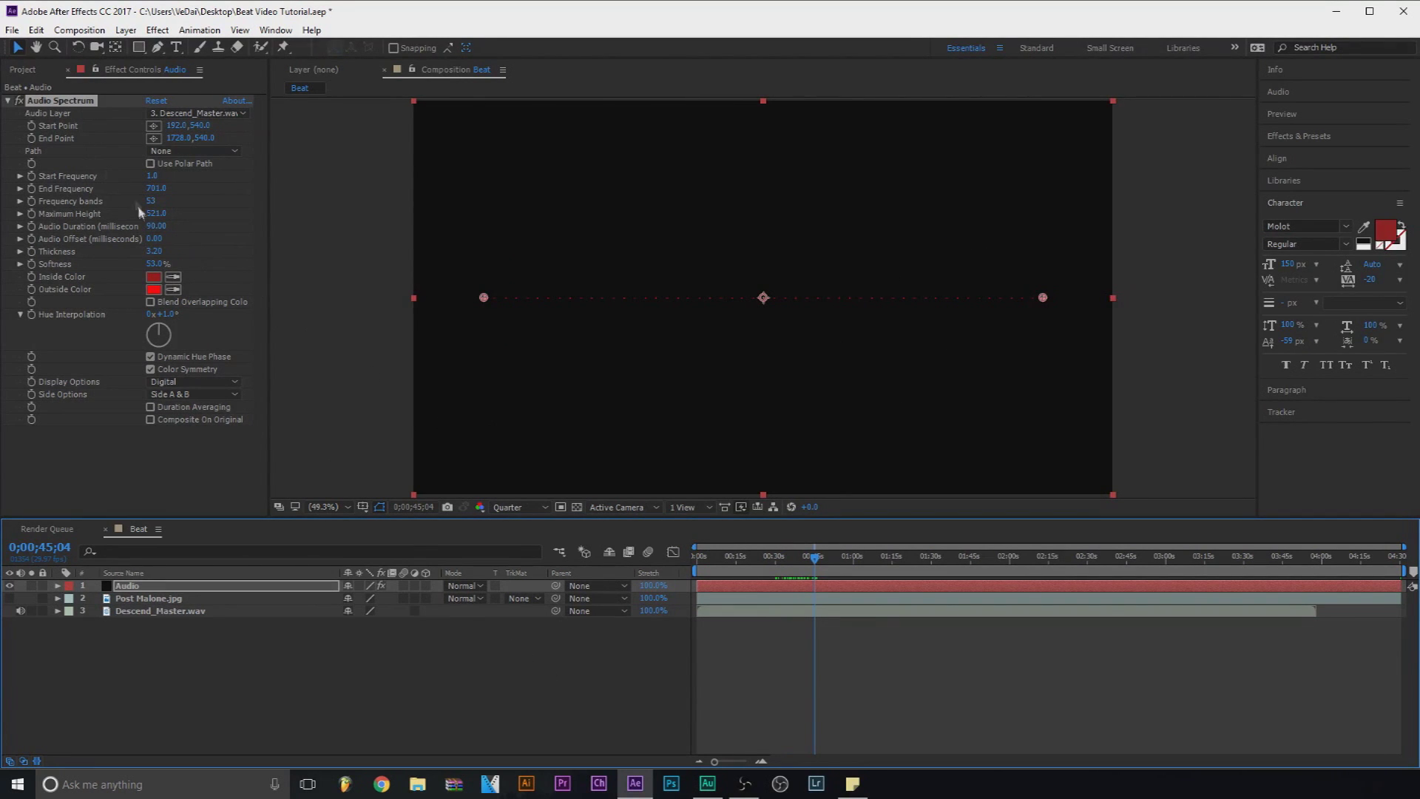
Step: Lower the Audio Spectrum's End Frequency to 401, judging the bars at about 36 seconds
left_click_drag(154, 188, 132, 190)
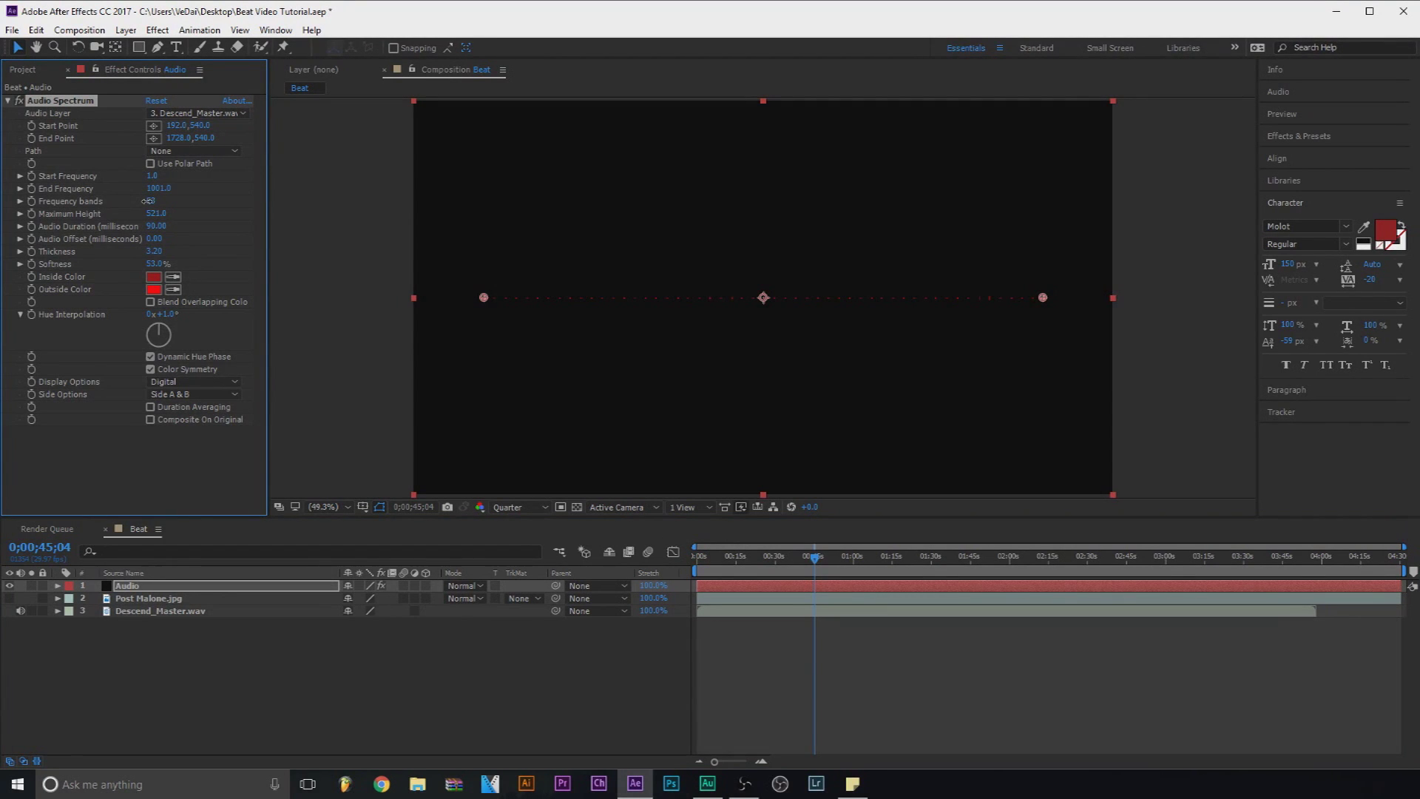
left_click_drag(147, 201, 140, 200)
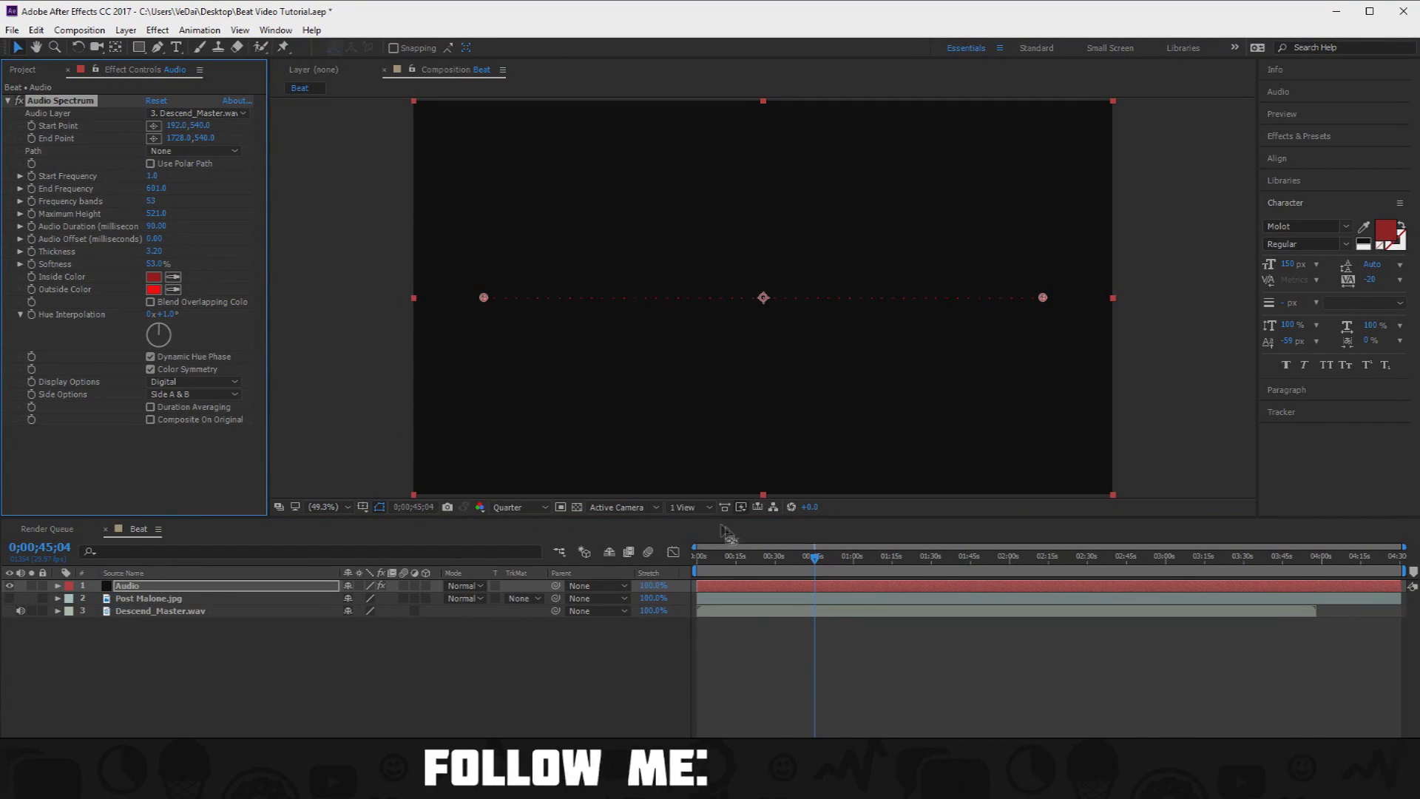
left_click_drag(814, 556, 791, 559)
left_click_drag(152, 188, 140, 187)
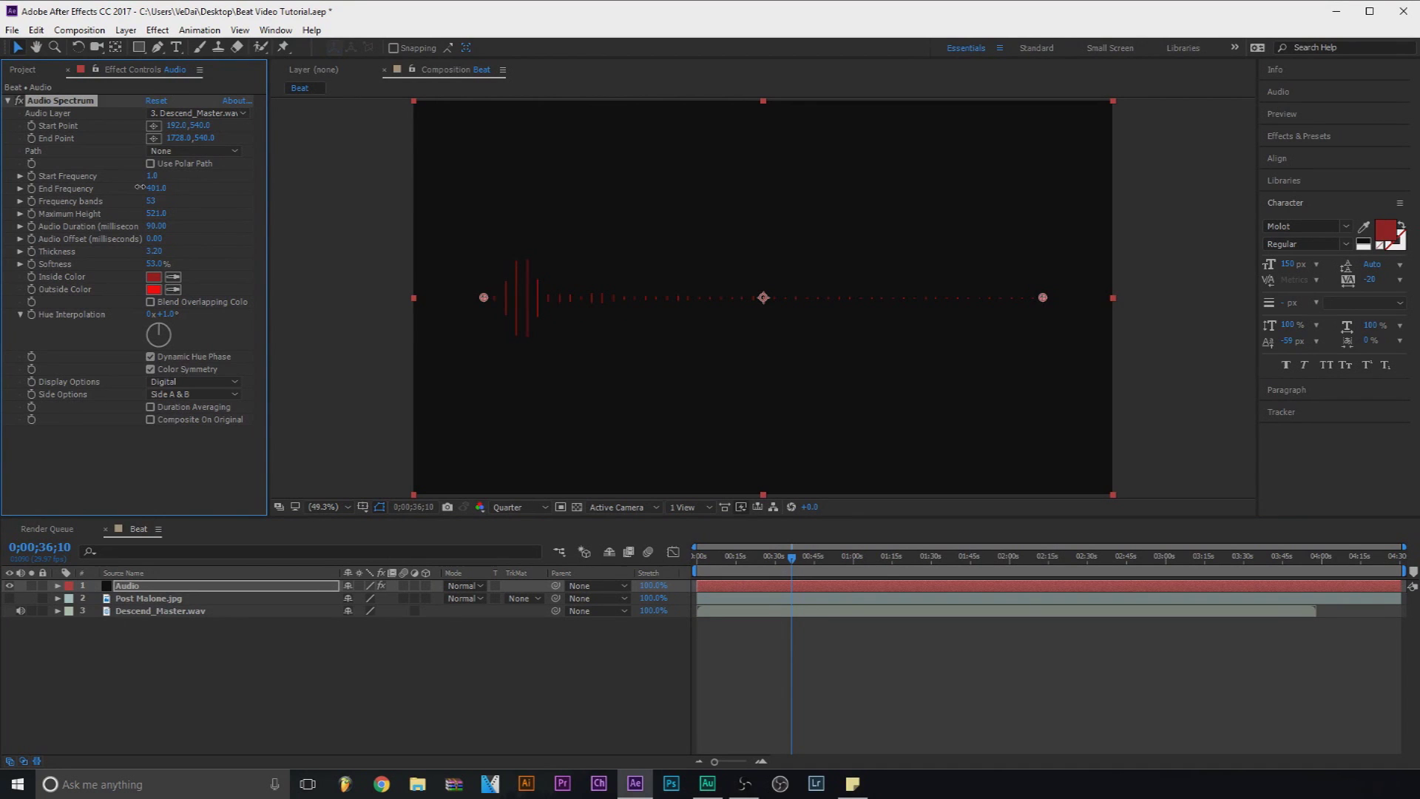
Step: Show the Post Malone.jpg layer again and preview the spectrum over it from the start to about 26 seconds
left_click_drag(797, 565, 686, 567)
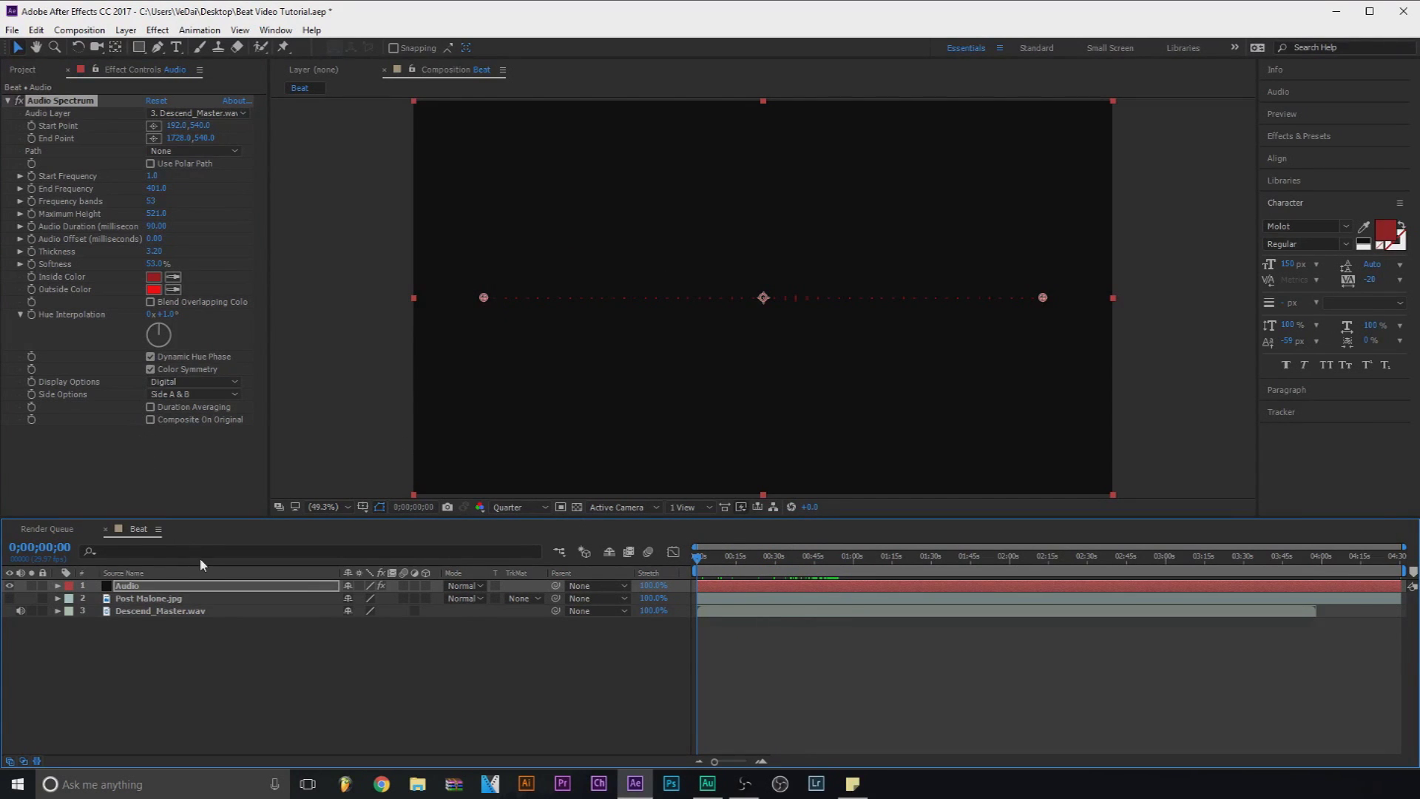
left_click(11, 598)
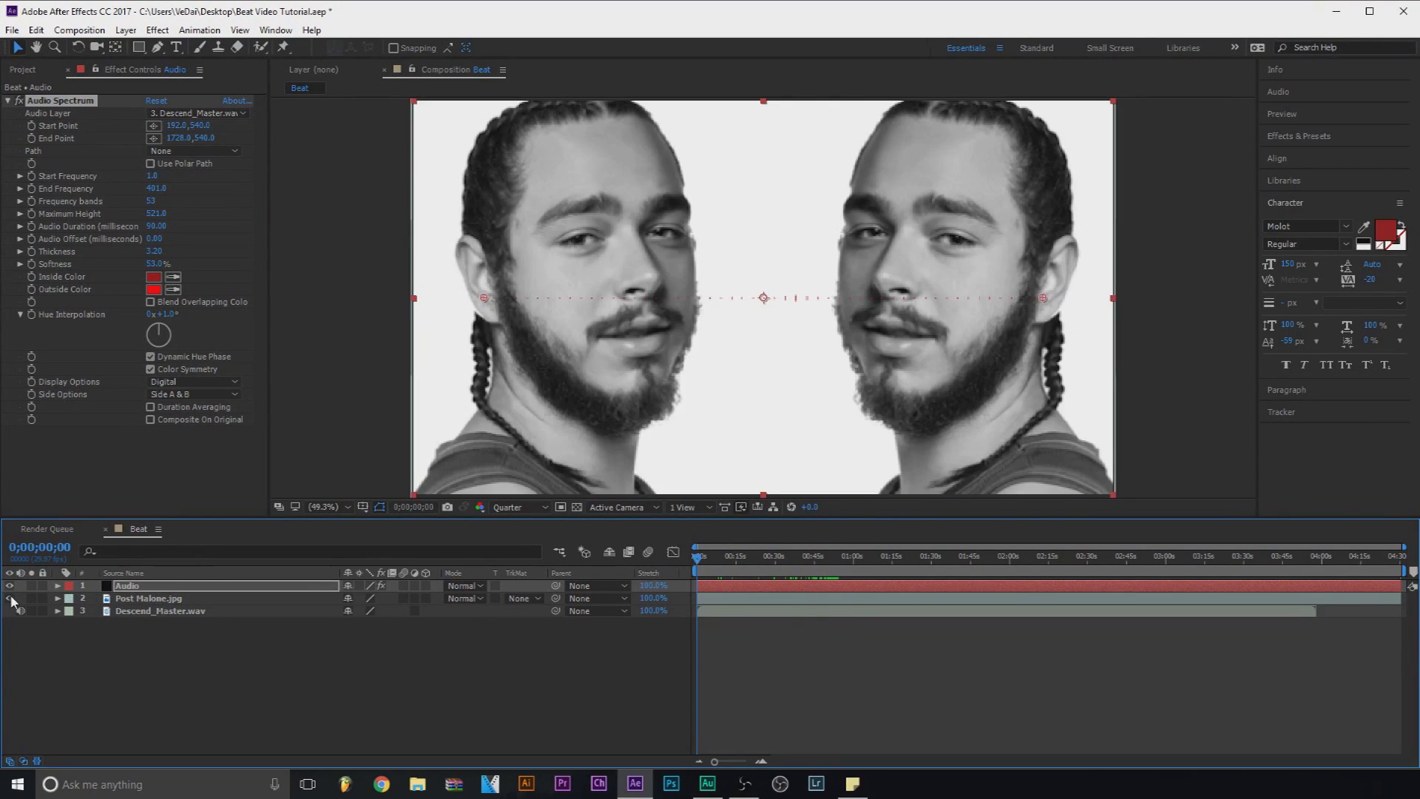
key("space")
left_click_drag(721, 555, 755, 554)
left_click_drag(757, 556, 770, 556)
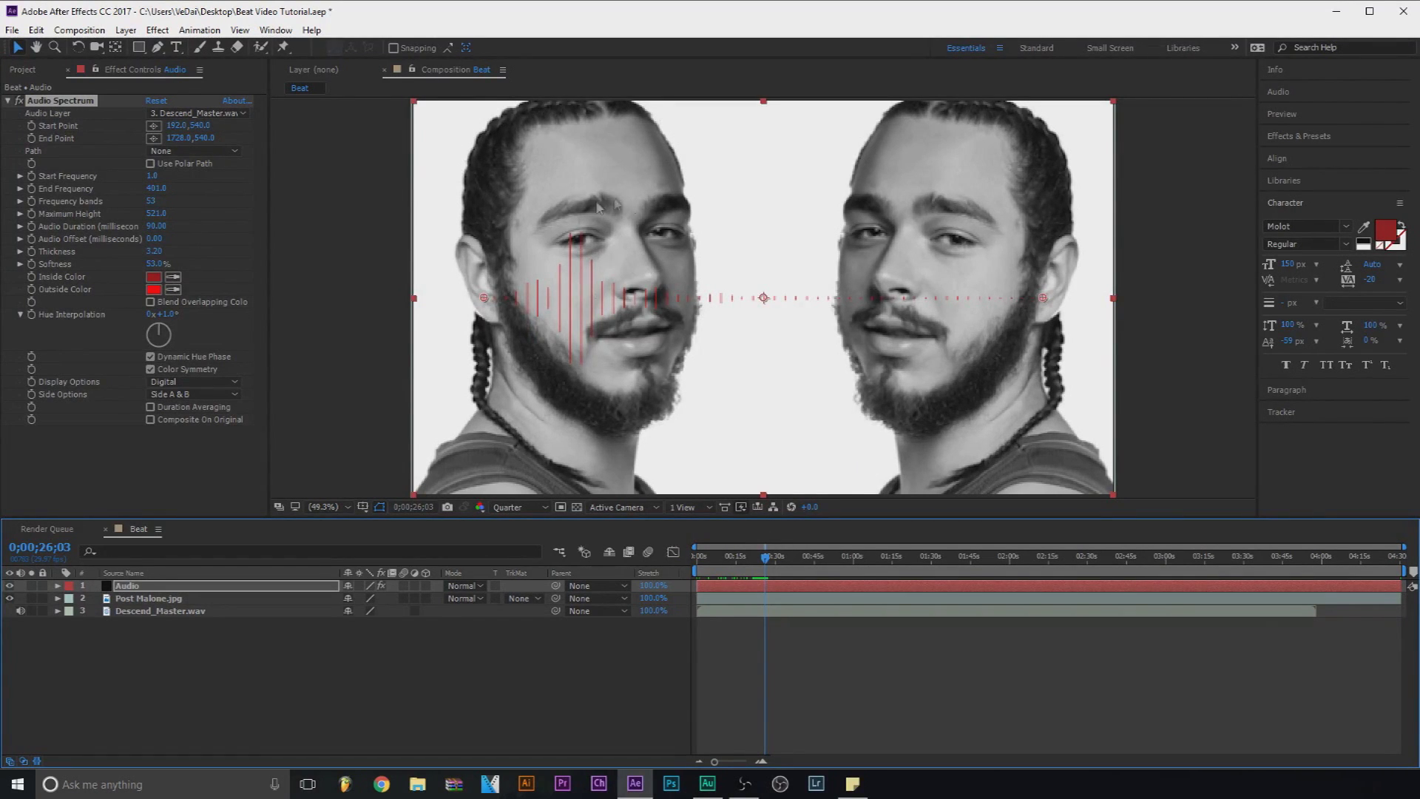
Step: Apply the Camera Lens Blur effect to the Post Malone.jpg layer
left_click(23, 70)
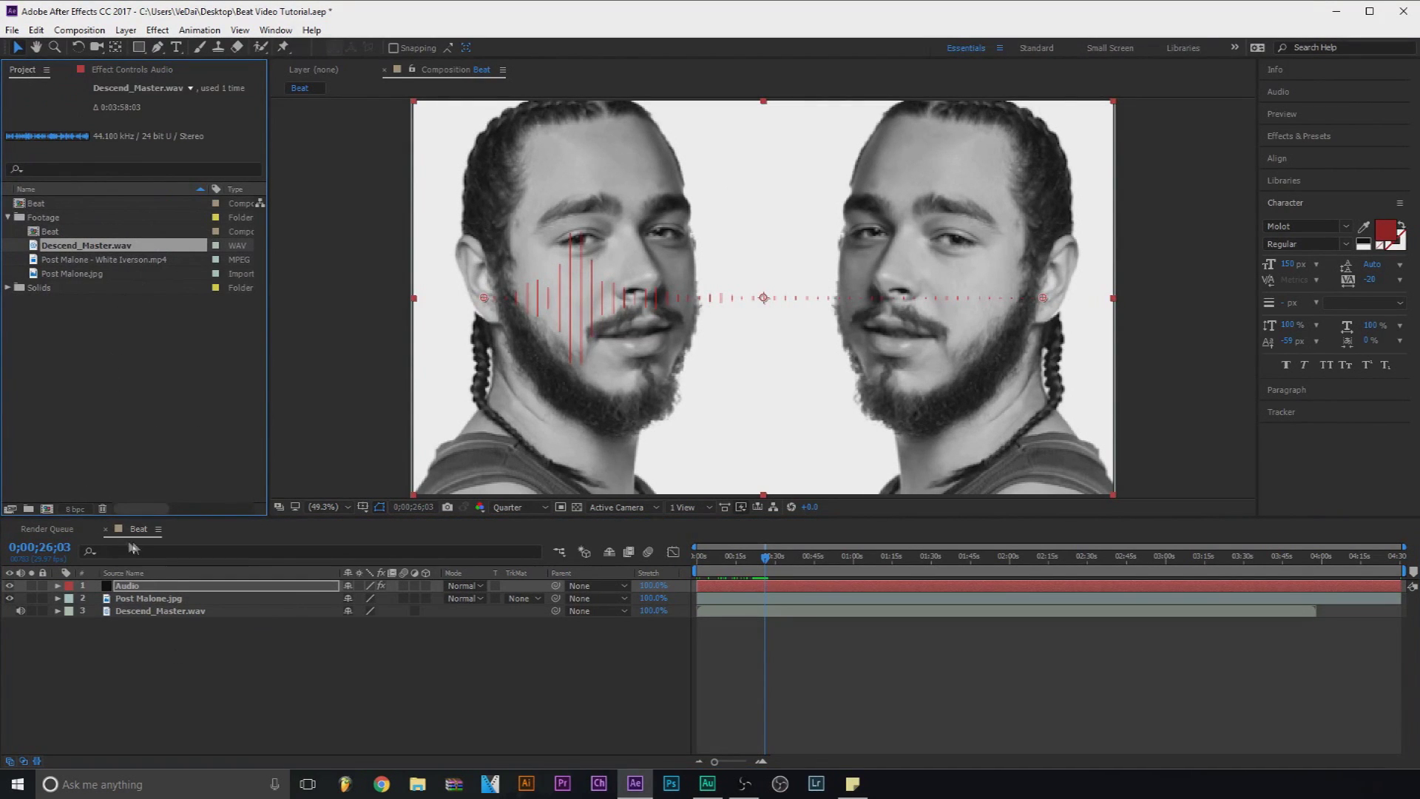
left_click(159, 599)
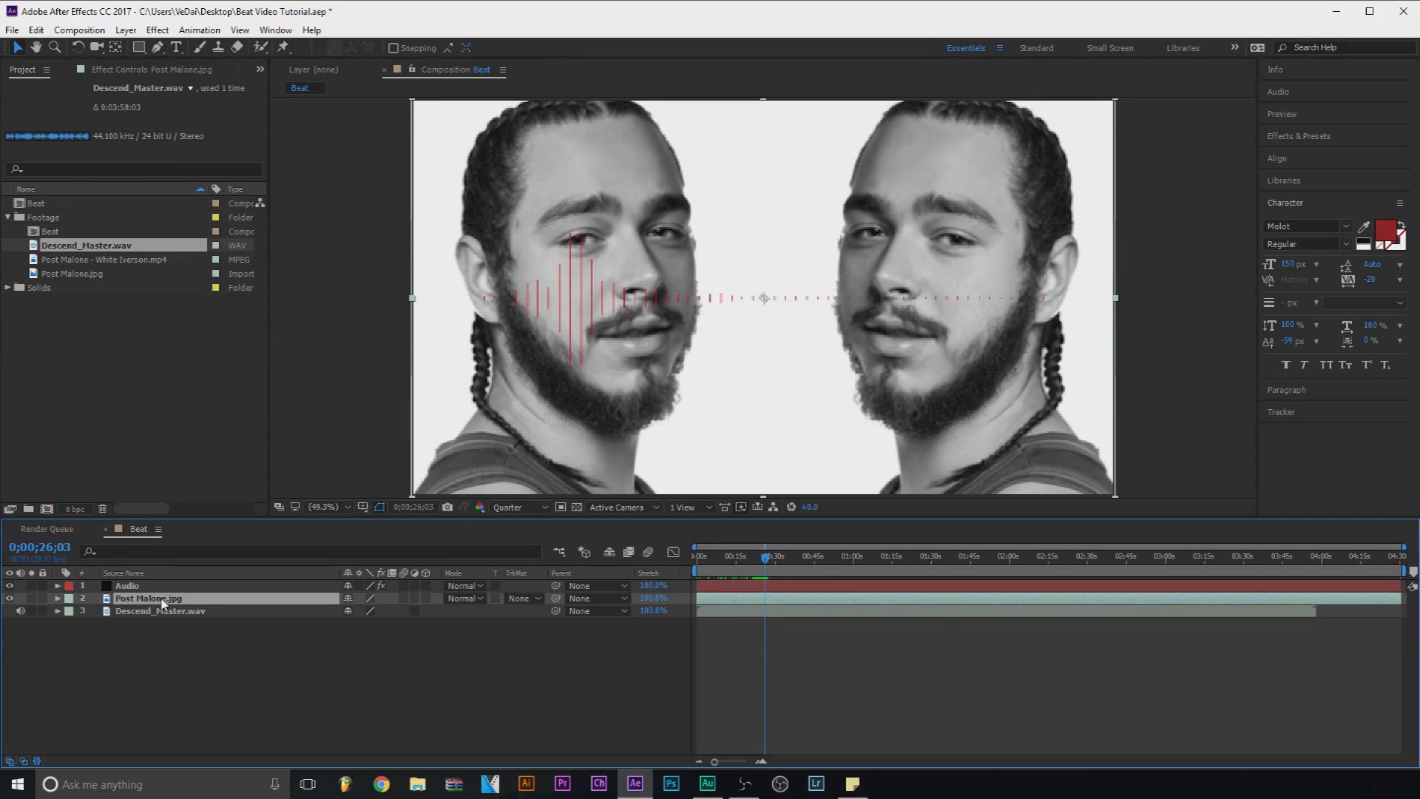
right_click(163, 603)
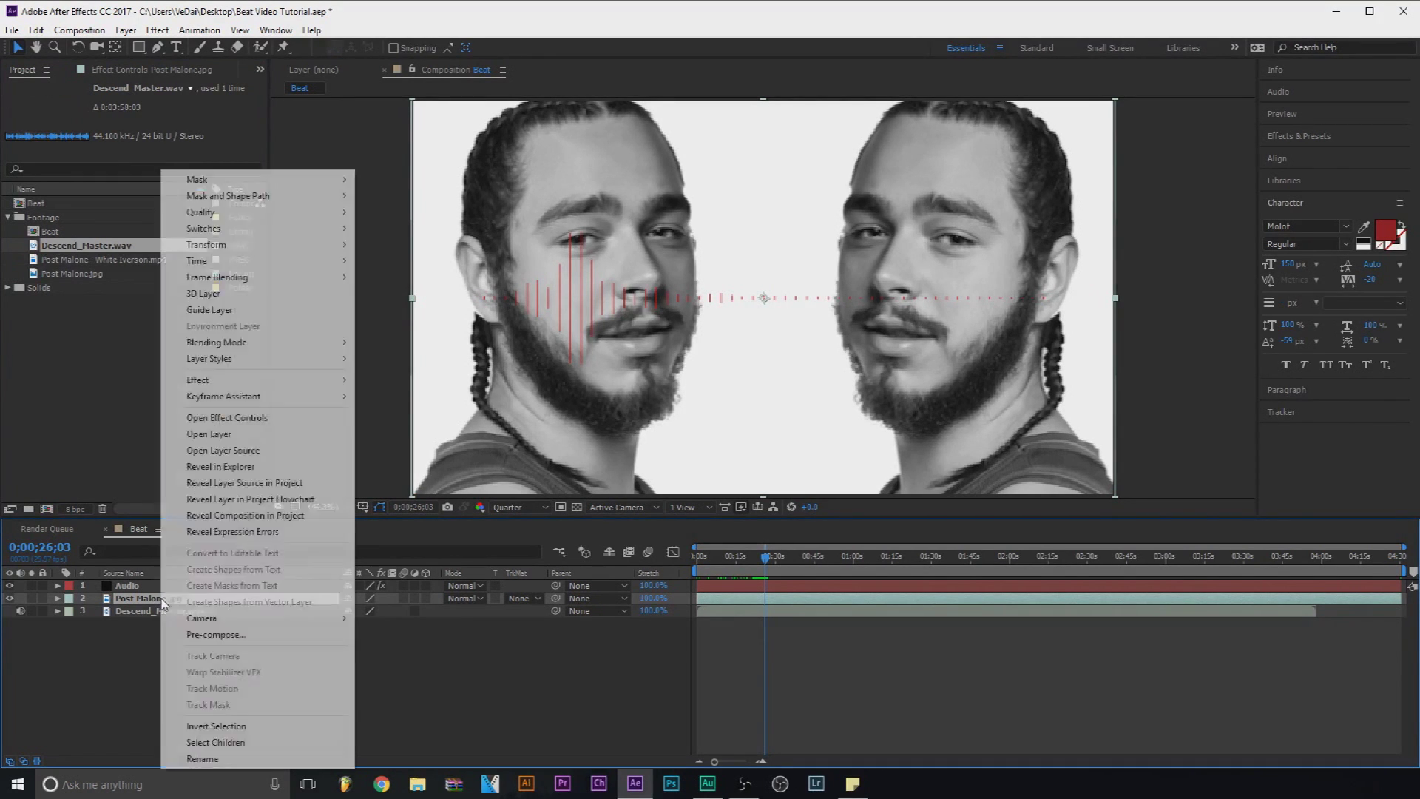
mouse_move(337, 390)
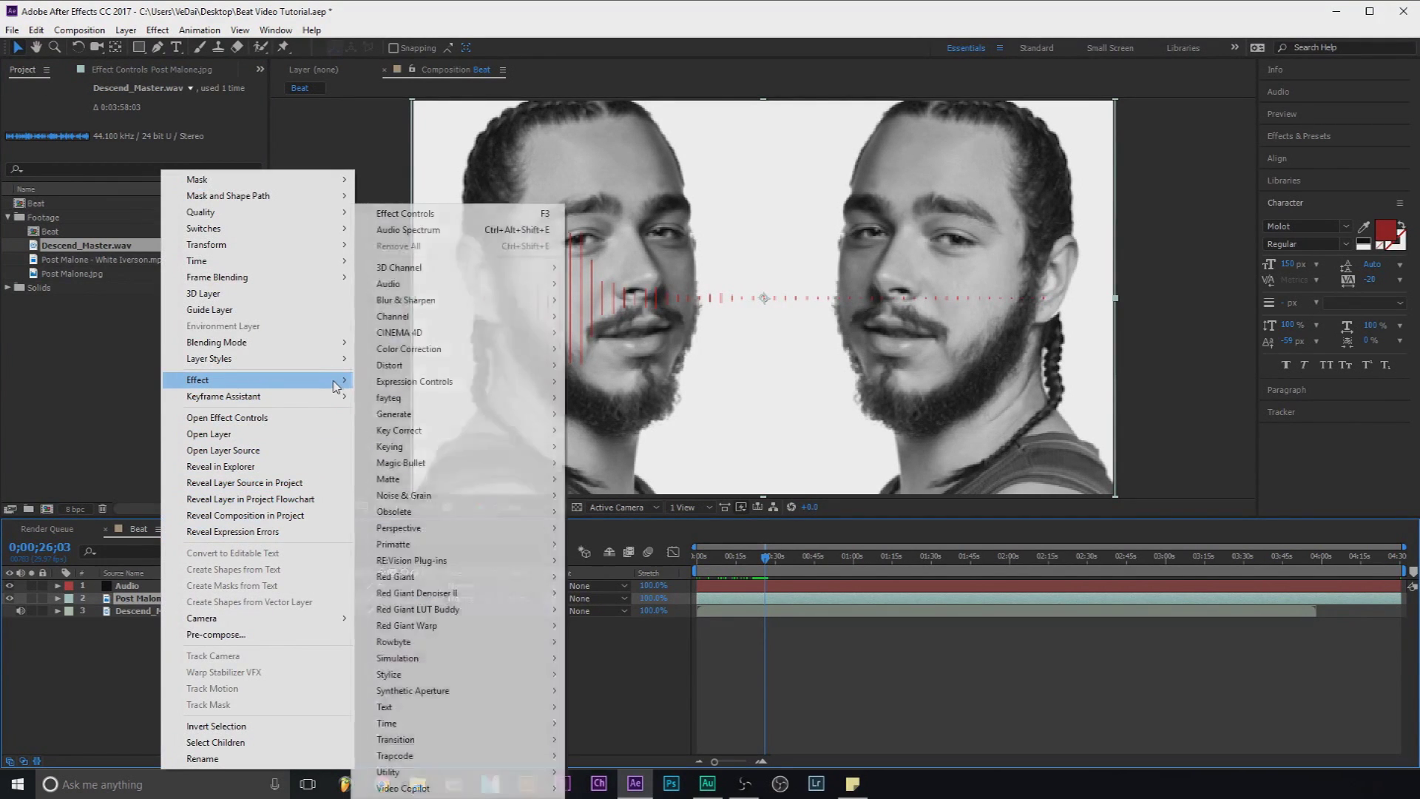
mouse_move(515, 303)
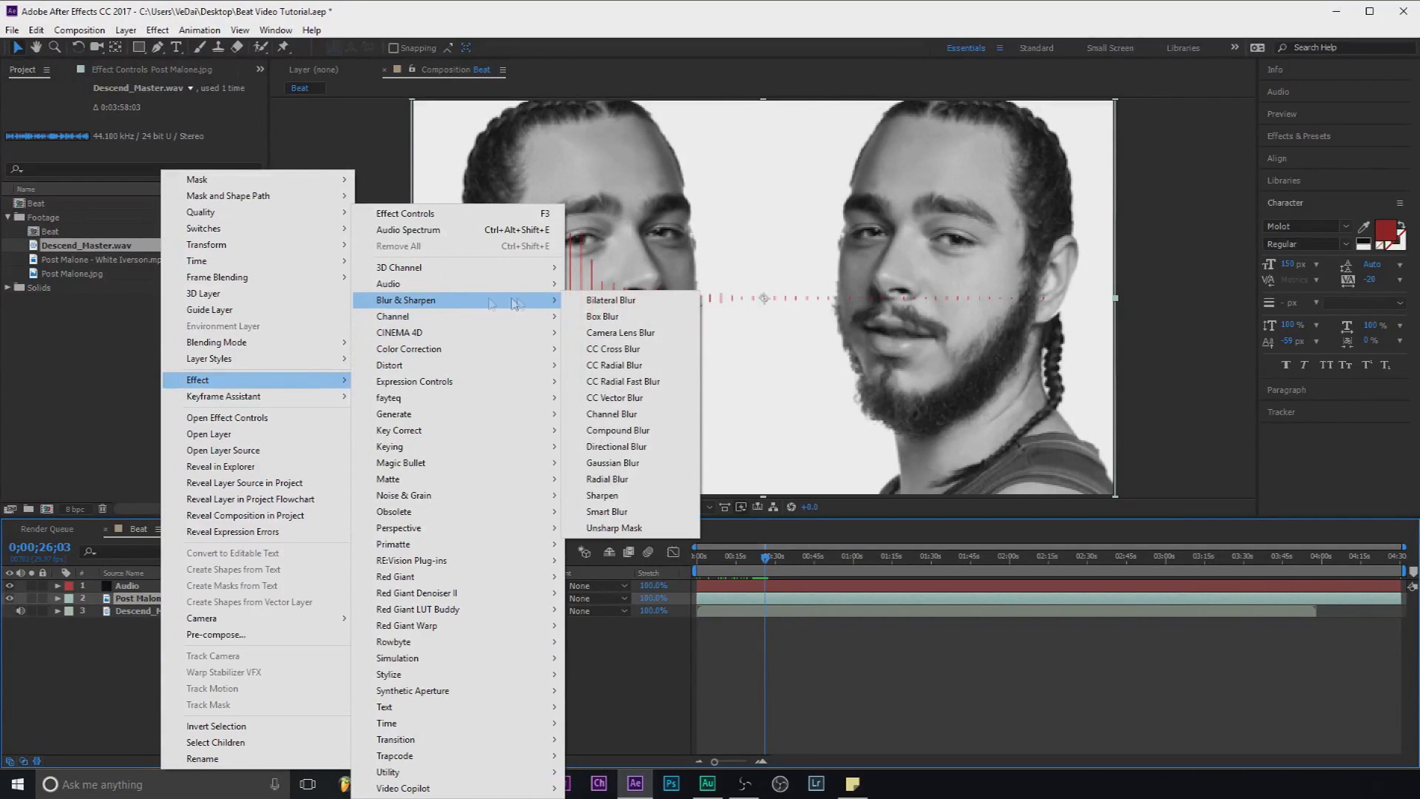
left_click(608, 337)
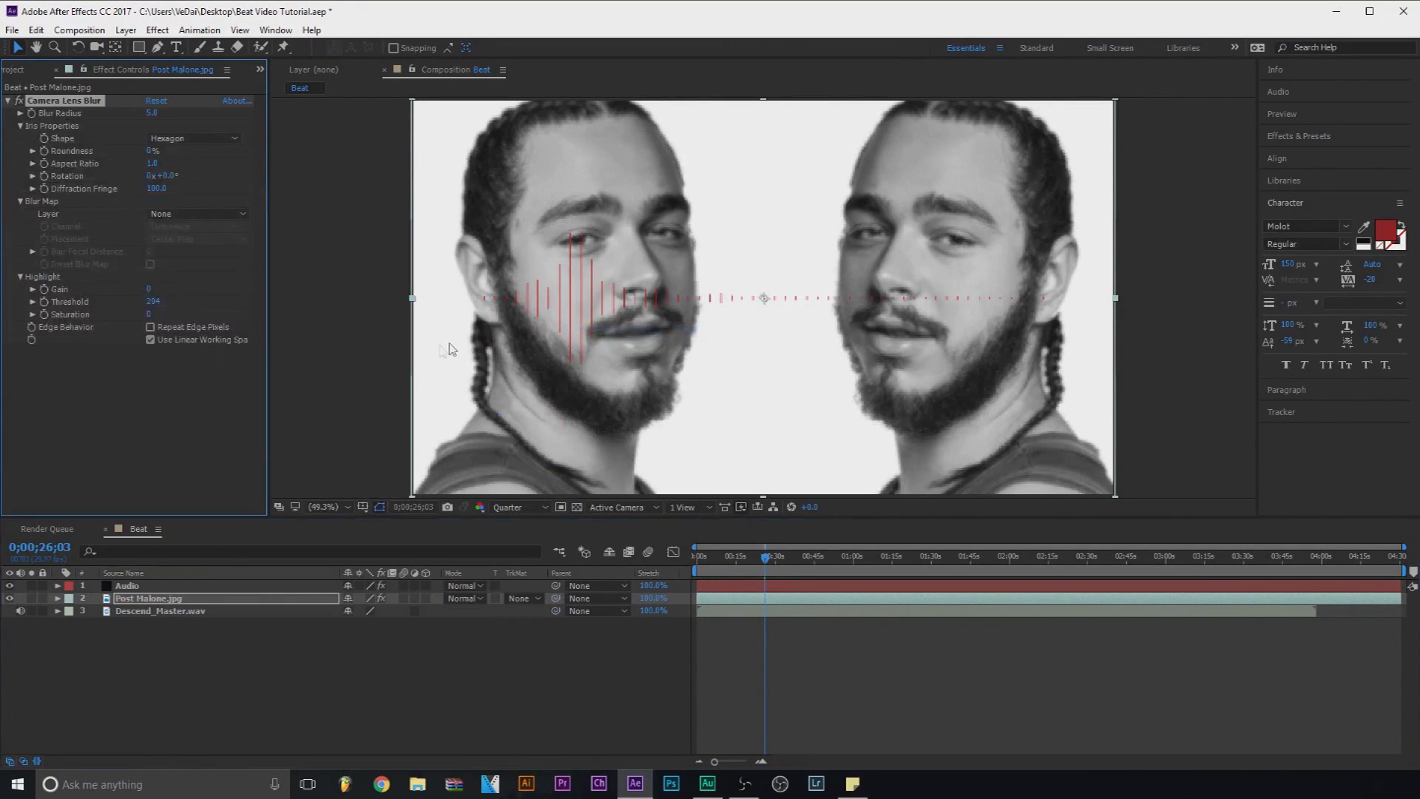
Step: Set the Camera Lens Blur's iris shape to Decagon and its Blur Radius to 23
left_click(166, 142)
left_click(213, 270)
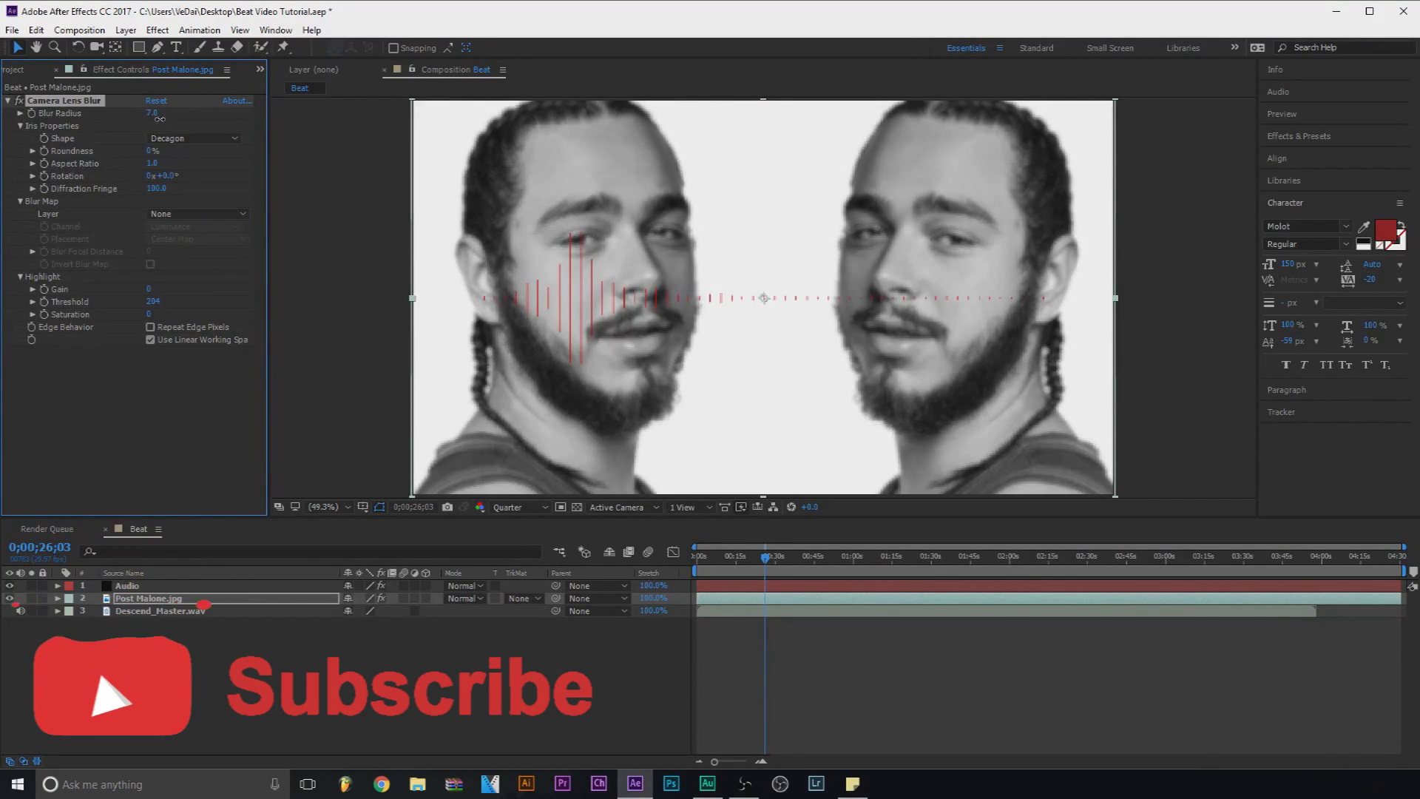
left_click_drag(152, 114, 175, 123)
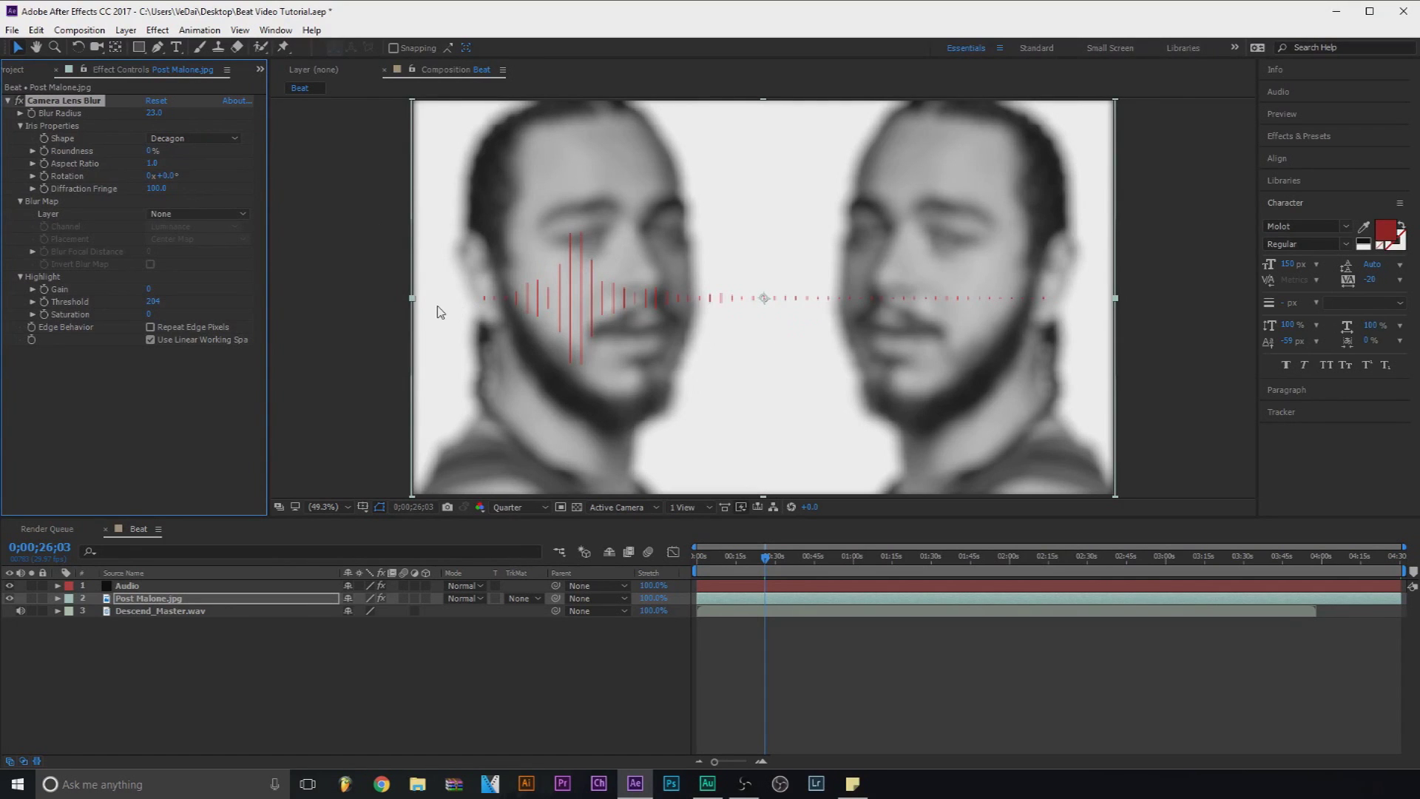
Step: Add the Photo Filter color correction effect to the Post Malone.jpg layer
right_click(97, 412)
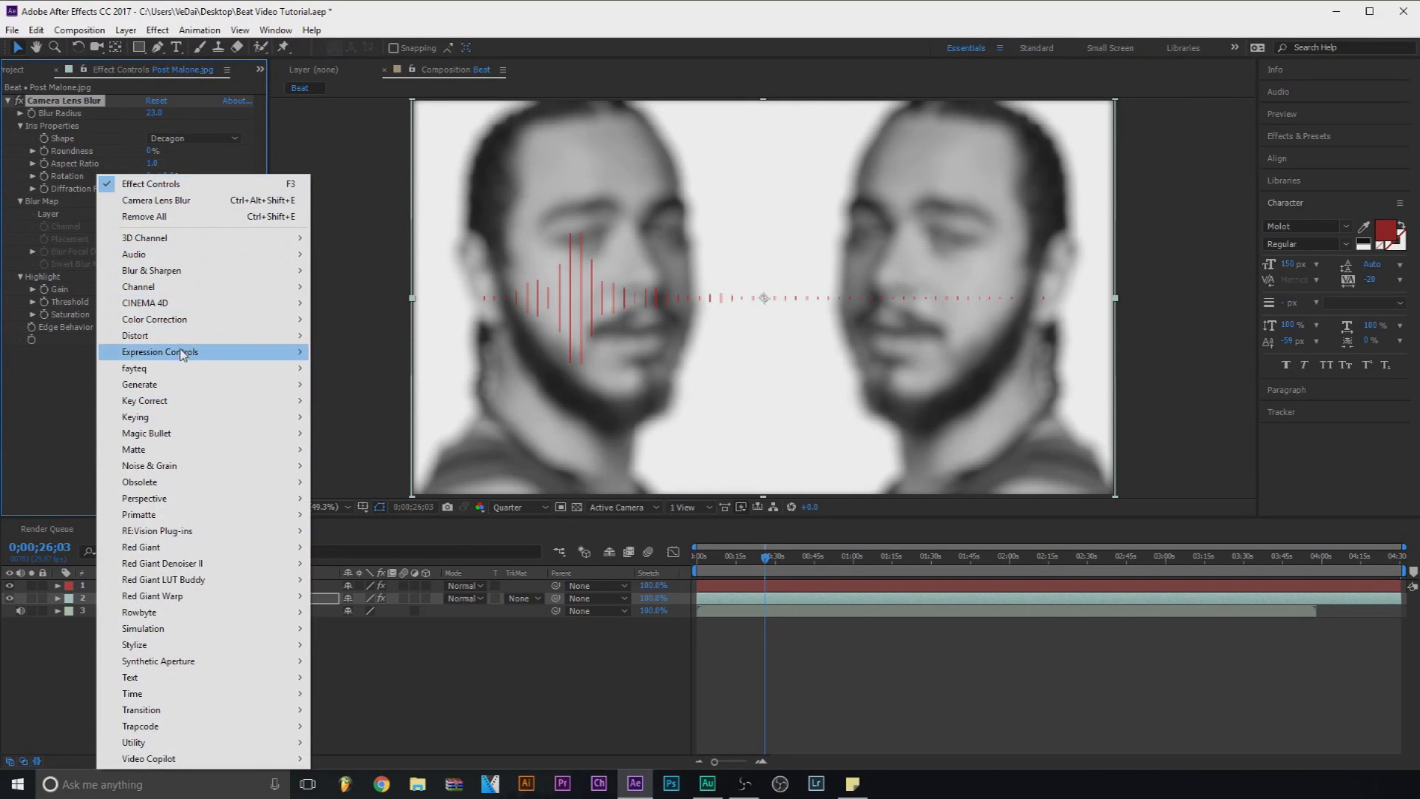
mouse_move(189, 319)
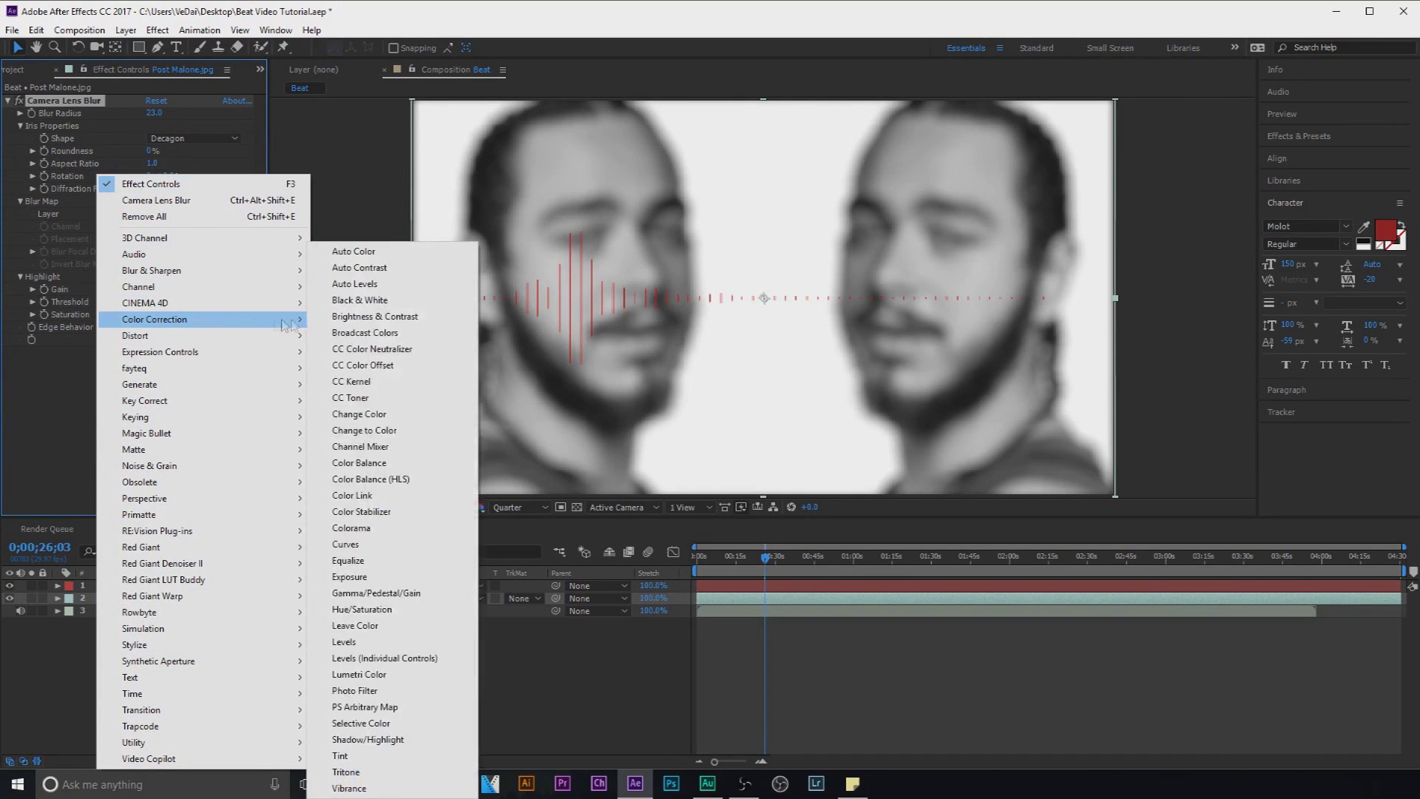
left_click(359, 692)
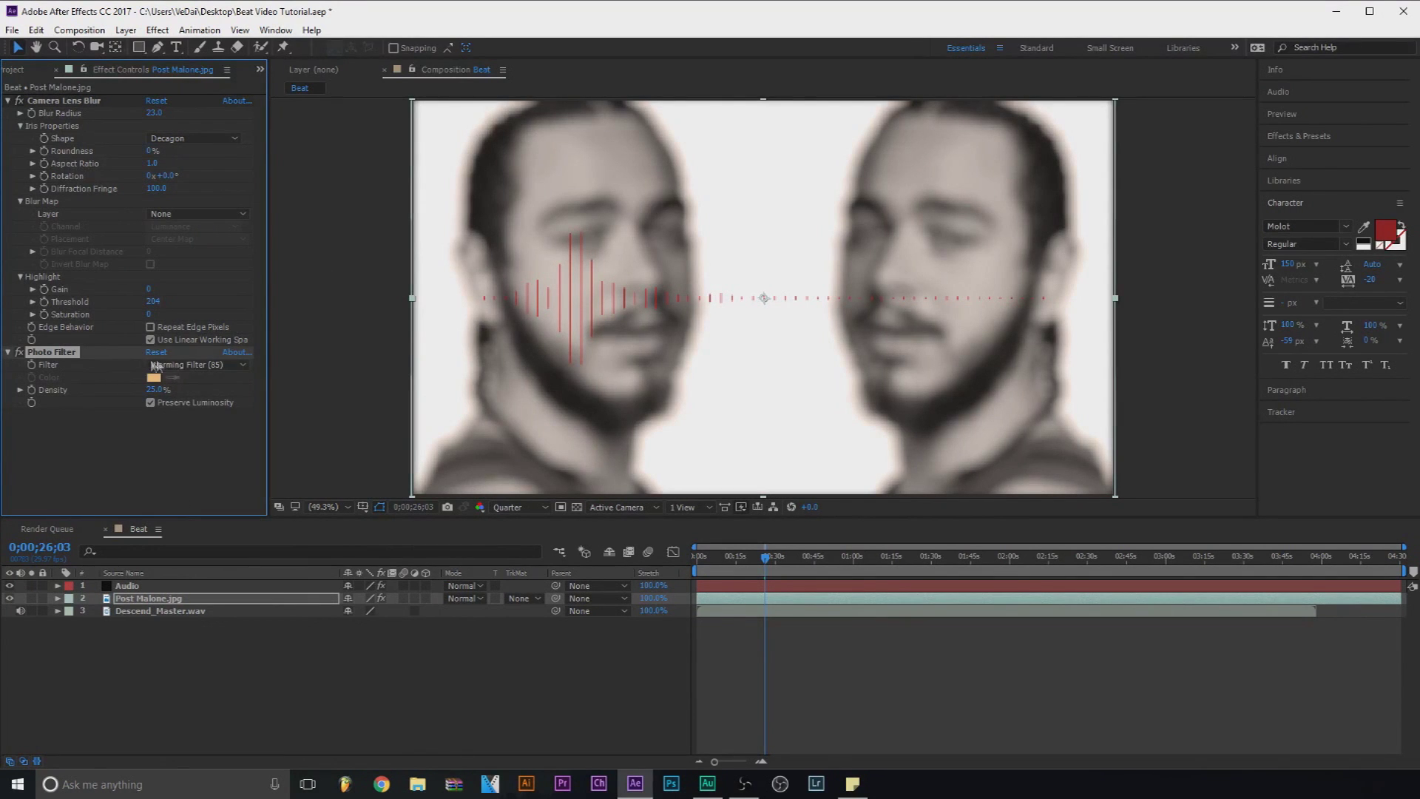
Step: Set the Photo Filter to Custom with the dark red color 750D0D and a Density of 100%
left_click(214, 365)
left_click(231, 721)
left_click(154, 377)
left_click_drag(1259, 370, 1261, 301)
left_click_drag(1227, 389, 1219, 417)
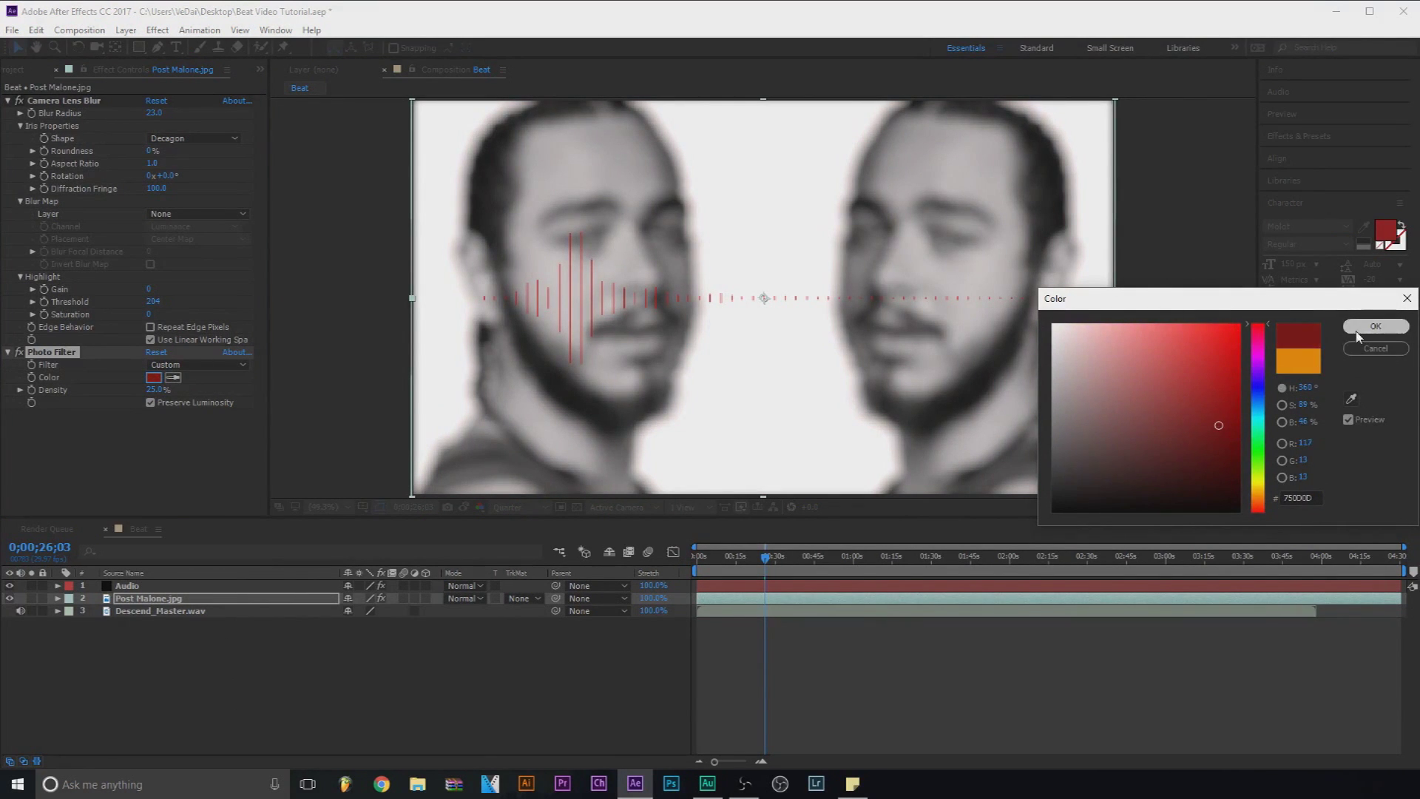
left_click(1376, 326)
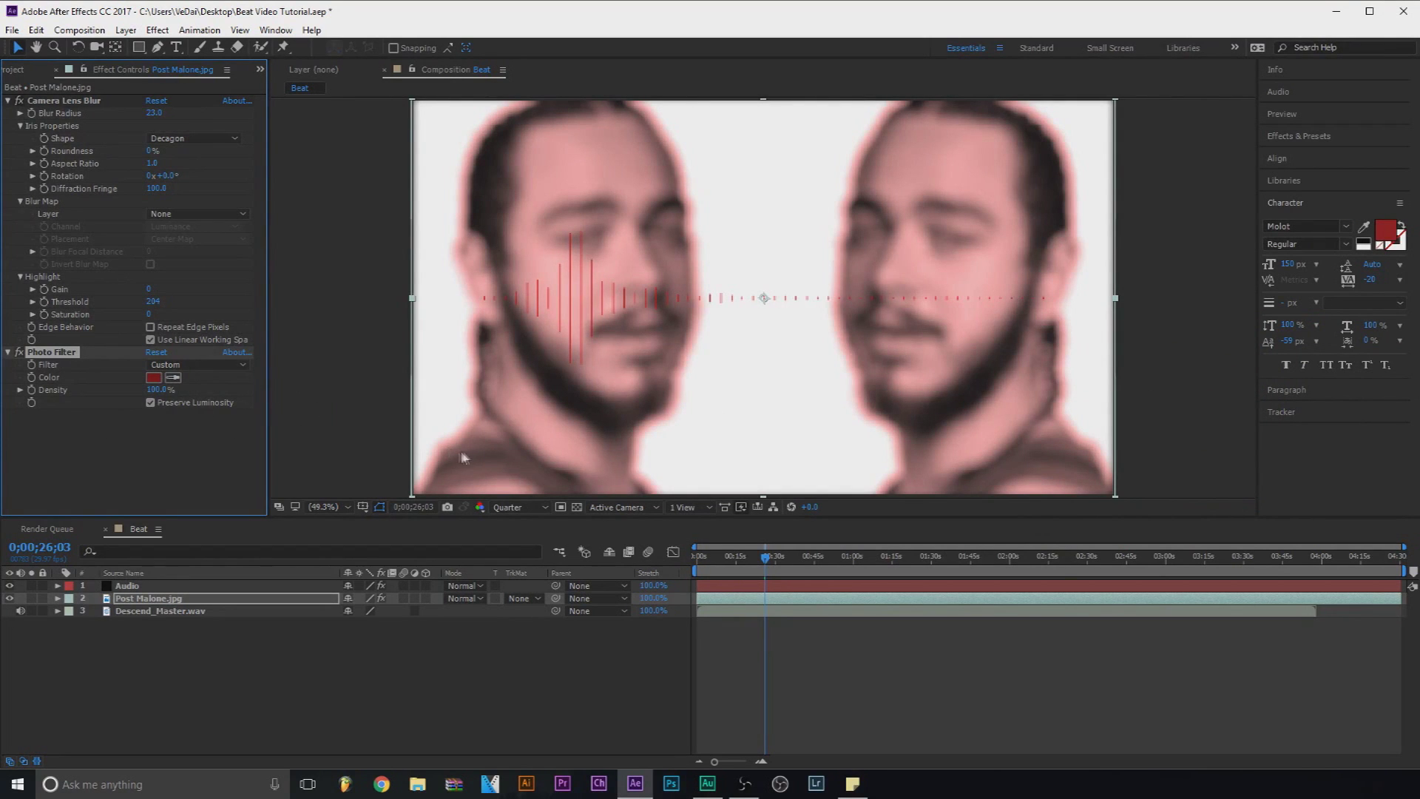
Step: Turn off the Photo Filter's Preserve Luminosity and darken its color to 490303
left_click(150, 403)
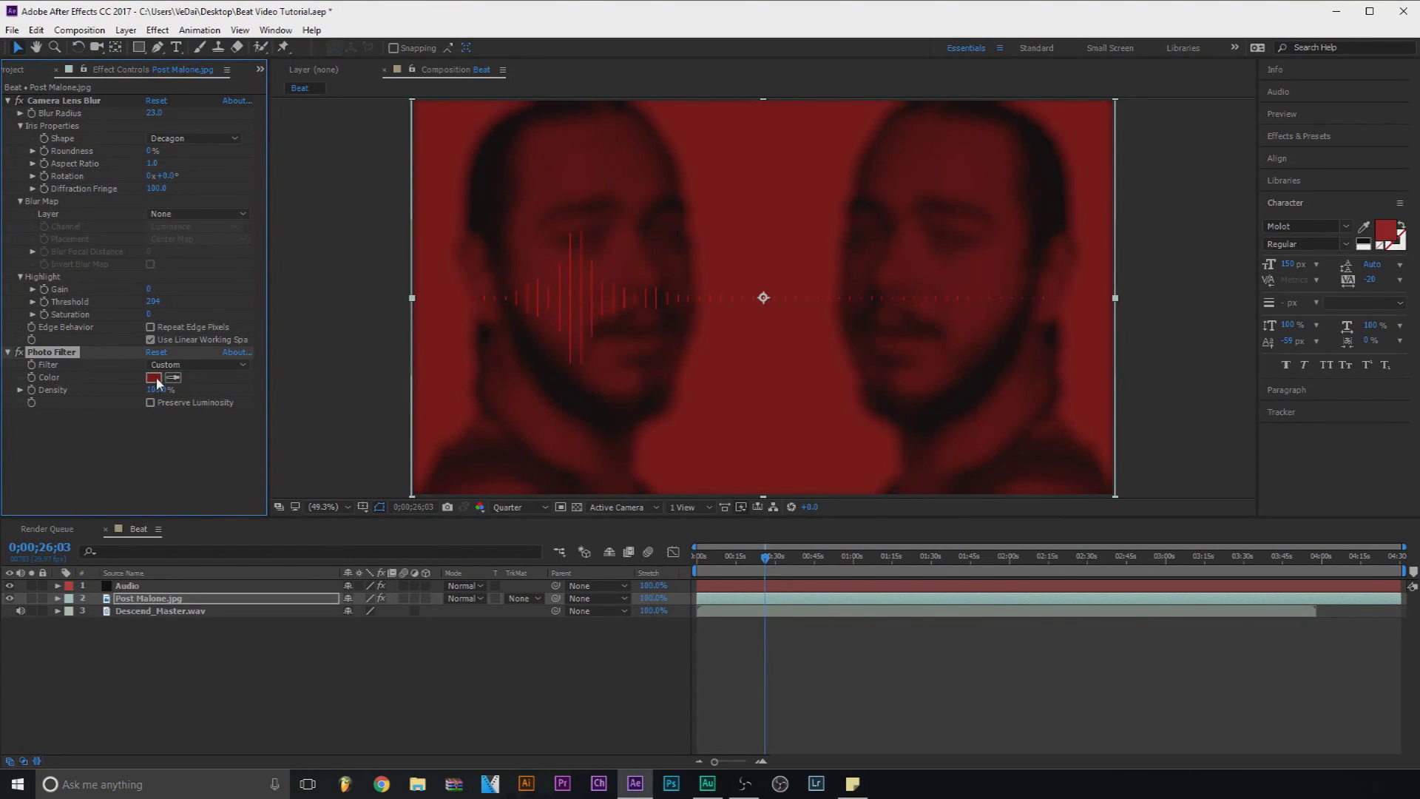
left_click(154, 378)
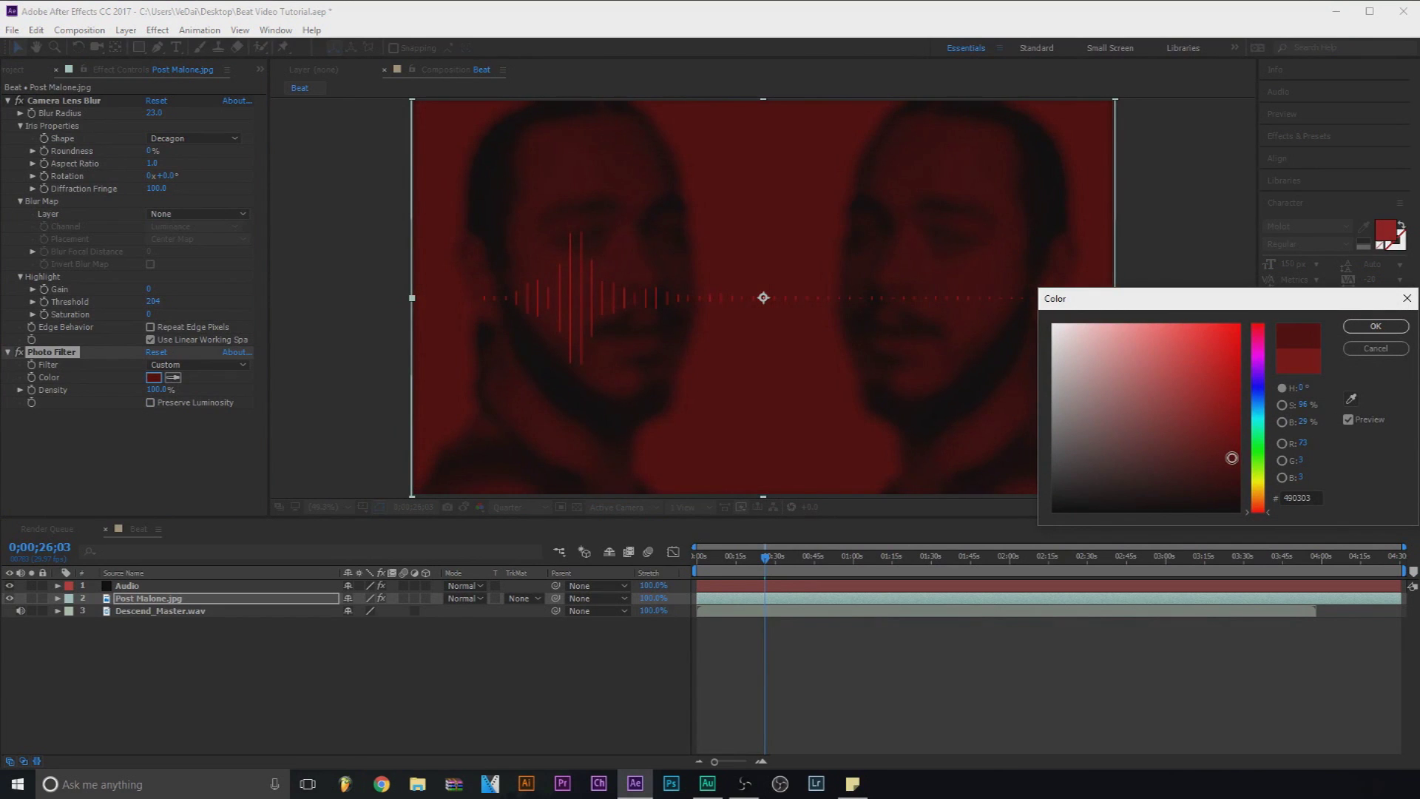
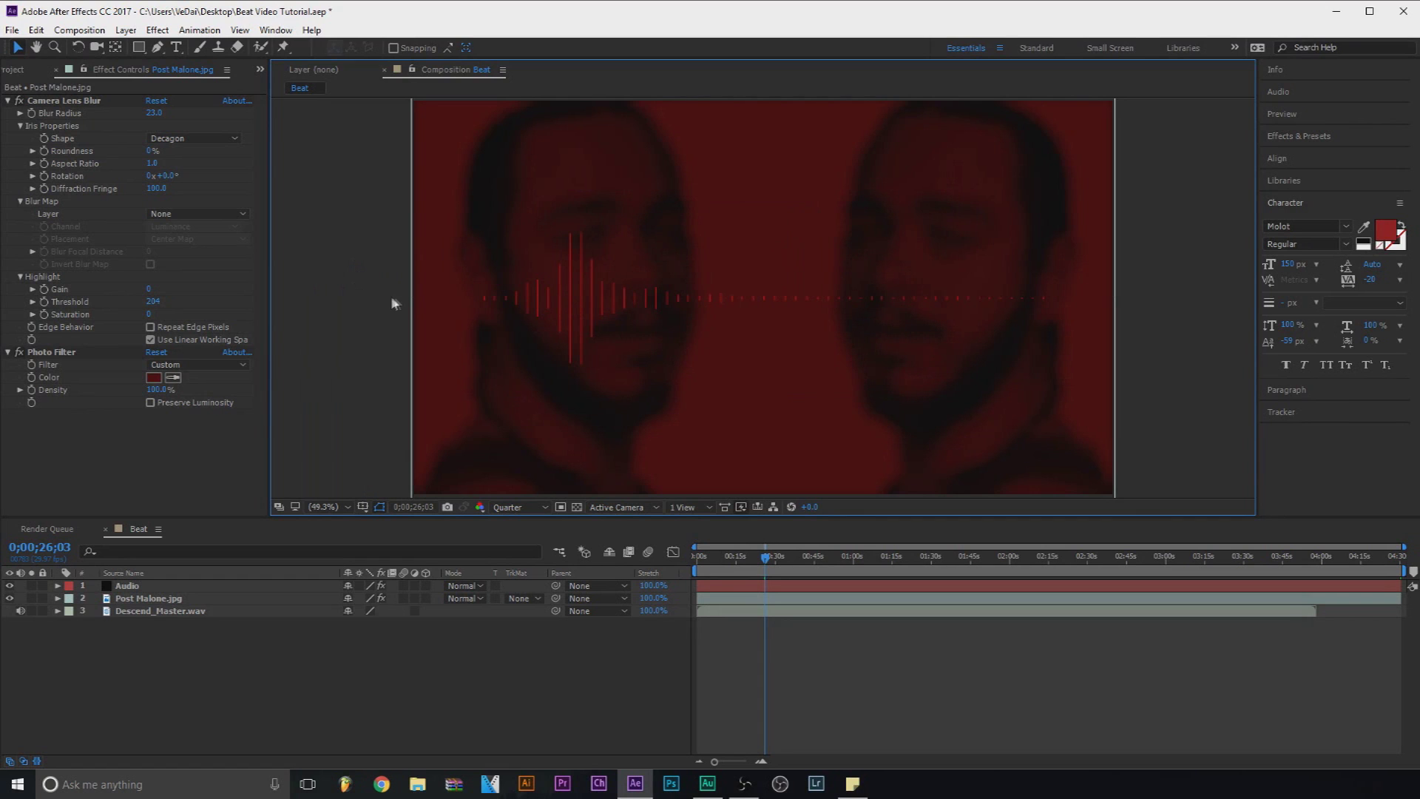
Step: Fit the composition in the viewer and check the spectrum over the background at 0;00;19;18
key("period")
key("comma")
key("comma")
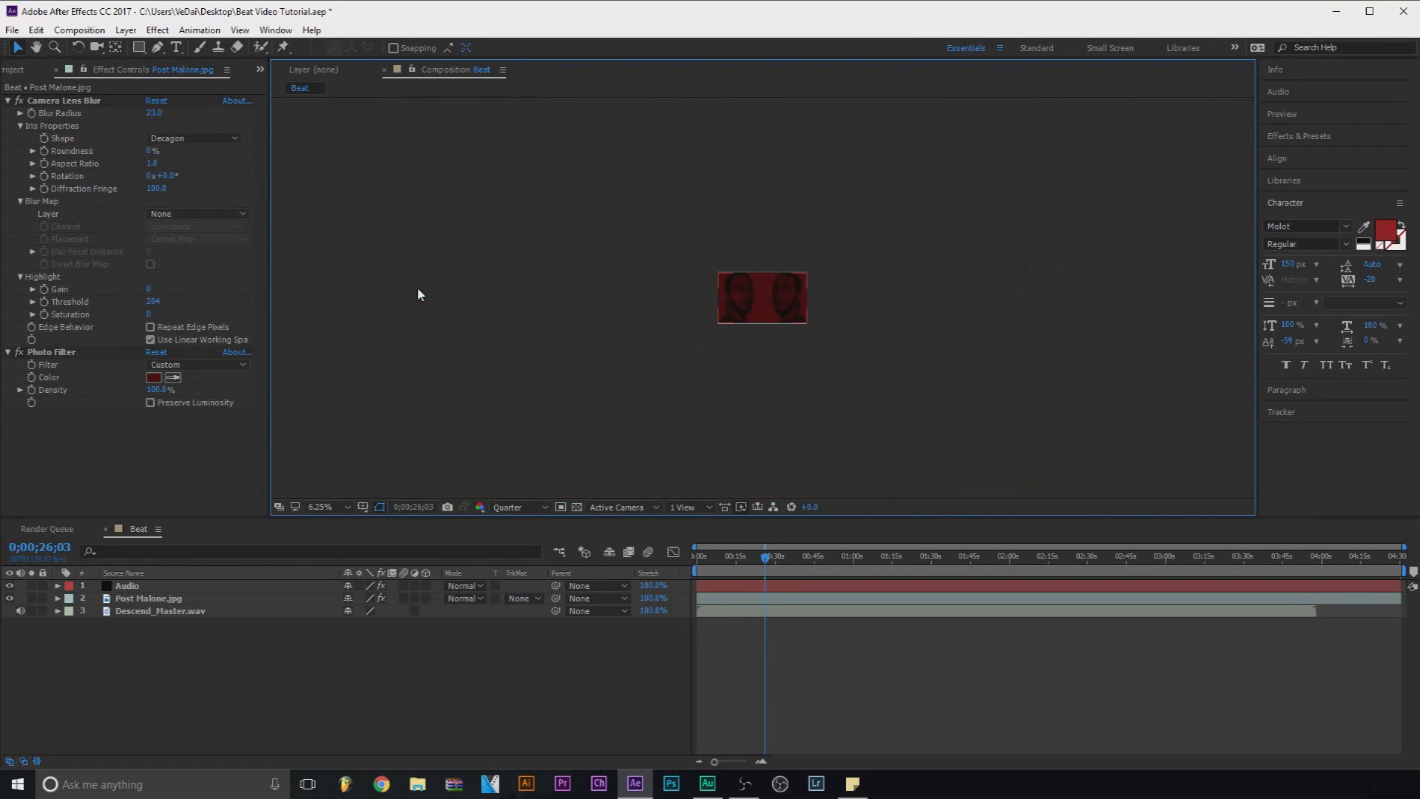
left_click(333, 509)
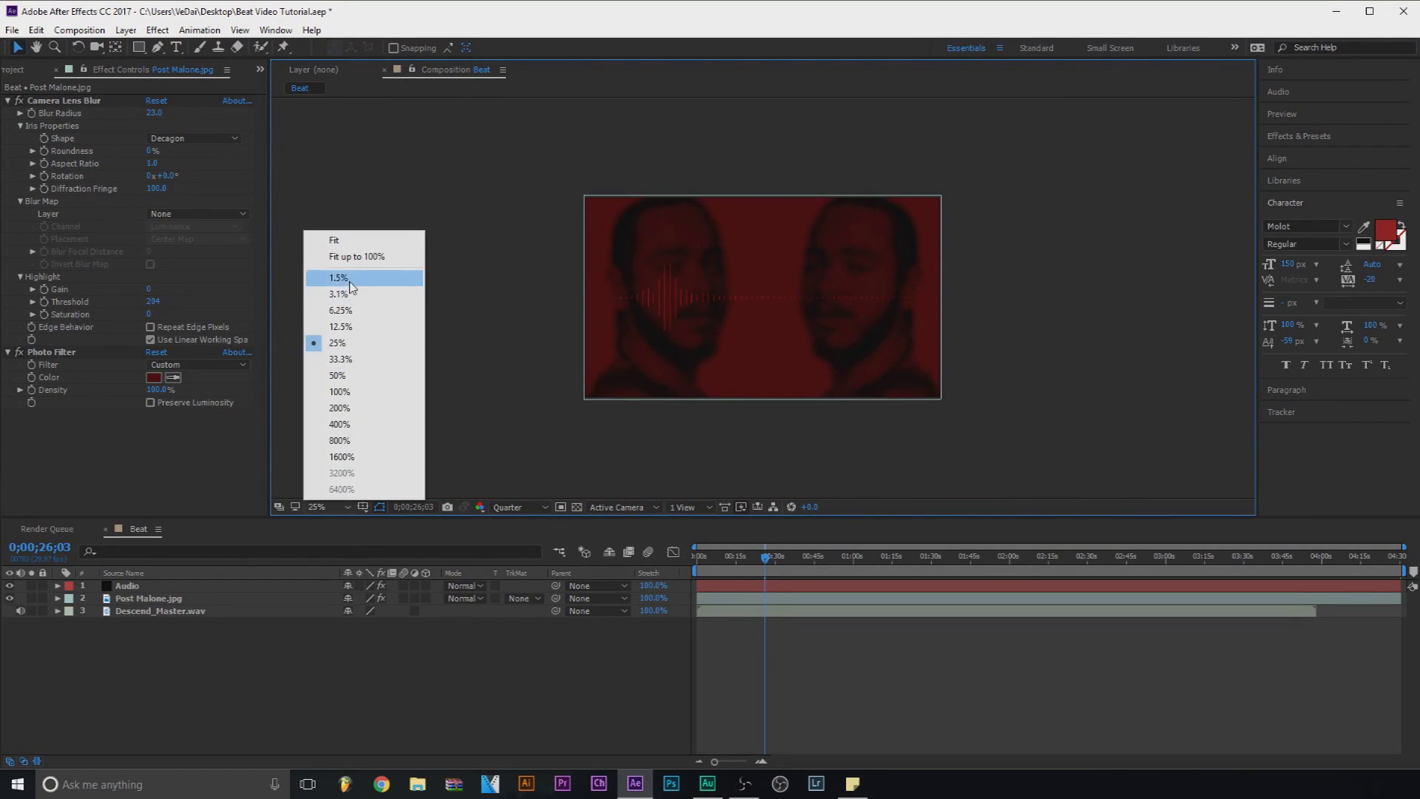
left_click(364, 257)
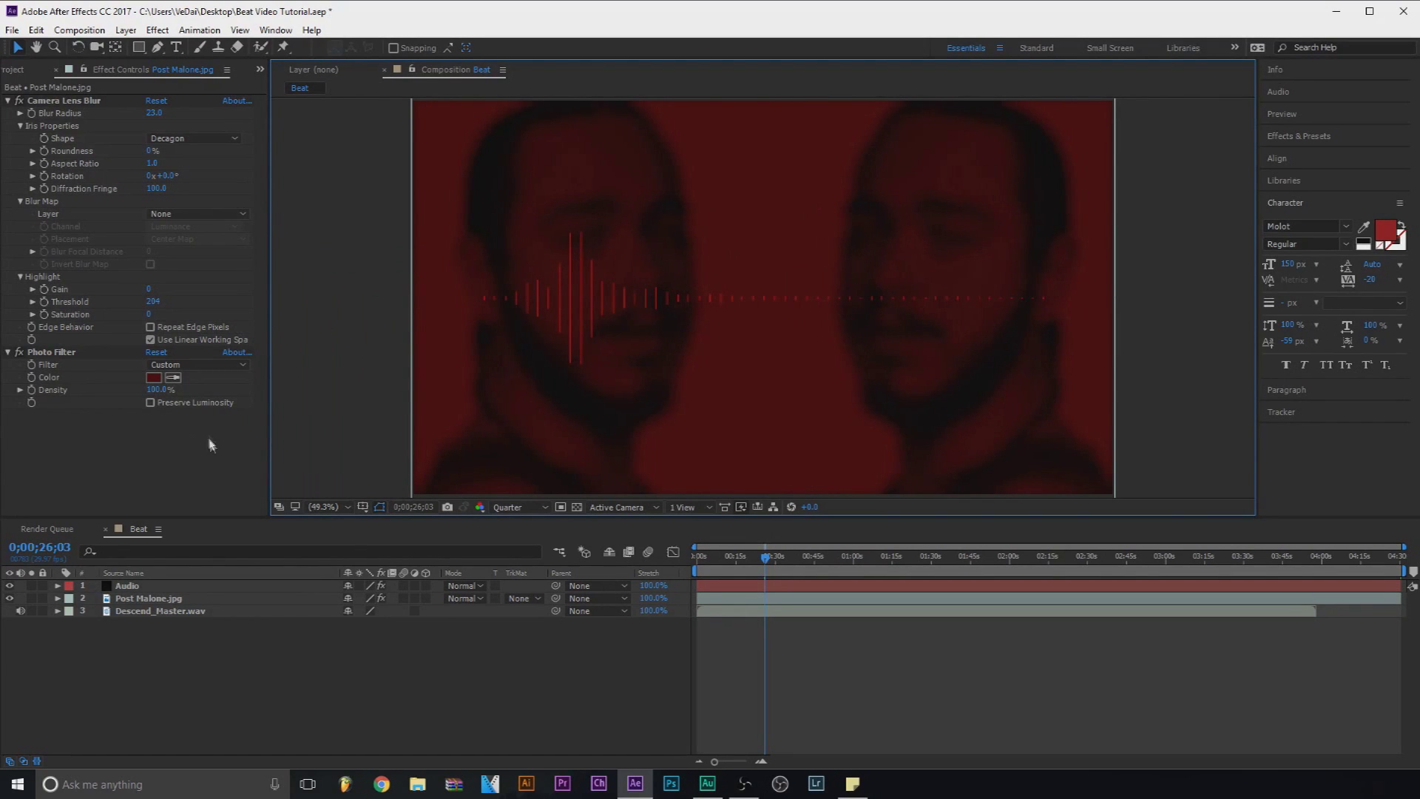
mouse_move(769, 563)
left_mouse_down()
mouse_move(799, 563)
mouse_move(748, 565)
left_mouse_up()
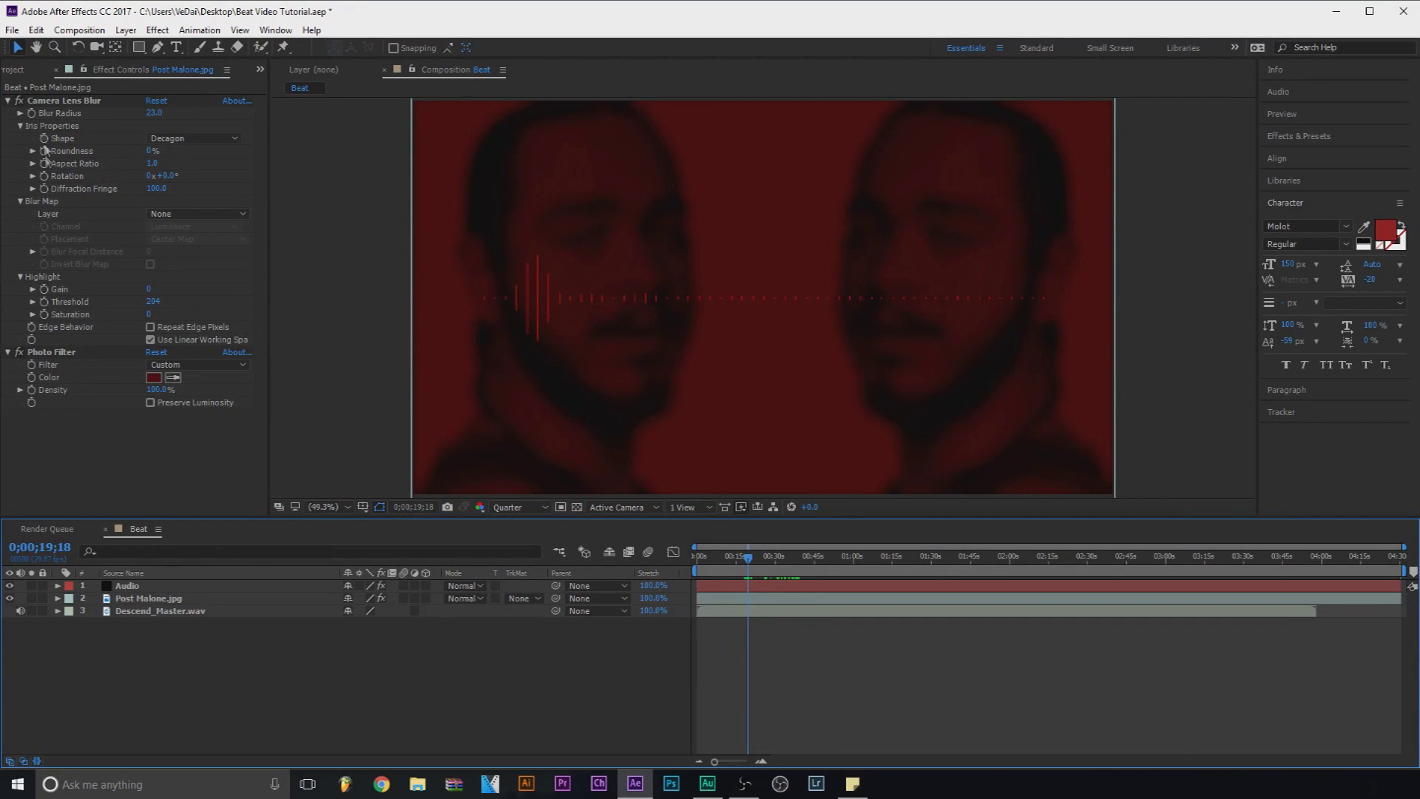
Step: Set the Audio layer's Audio Spectrum Outside Color to white and its Inside Color to light pink FF9797
left_click(16, 70)
left_click(143, 588)
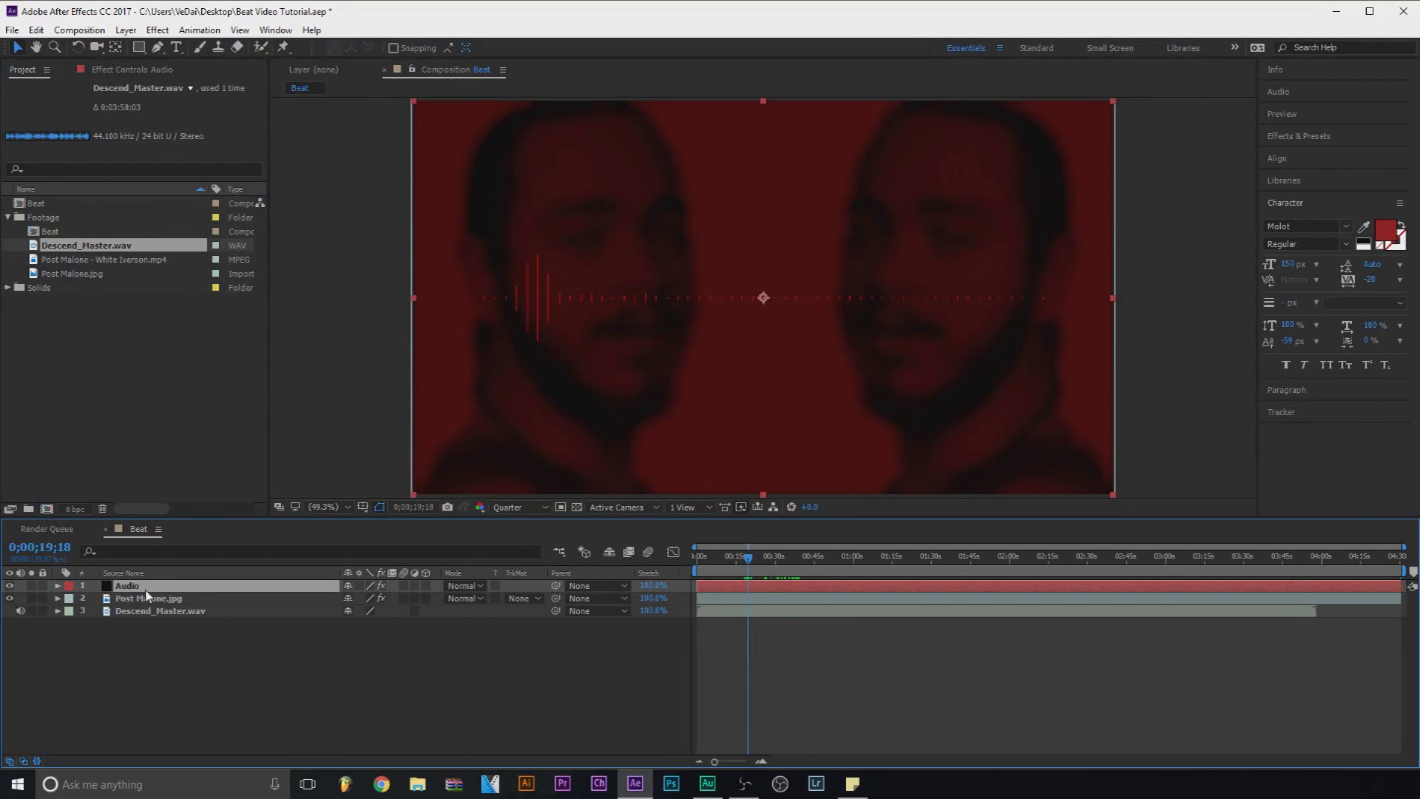
left_click(118, 71)
left_click(155, 288)
left_click_drag(1132, 317, 950, 311)
left_click(1375, 326)
left_click(153, 277)
left_click_drag(1132, 333, 1127, 303)
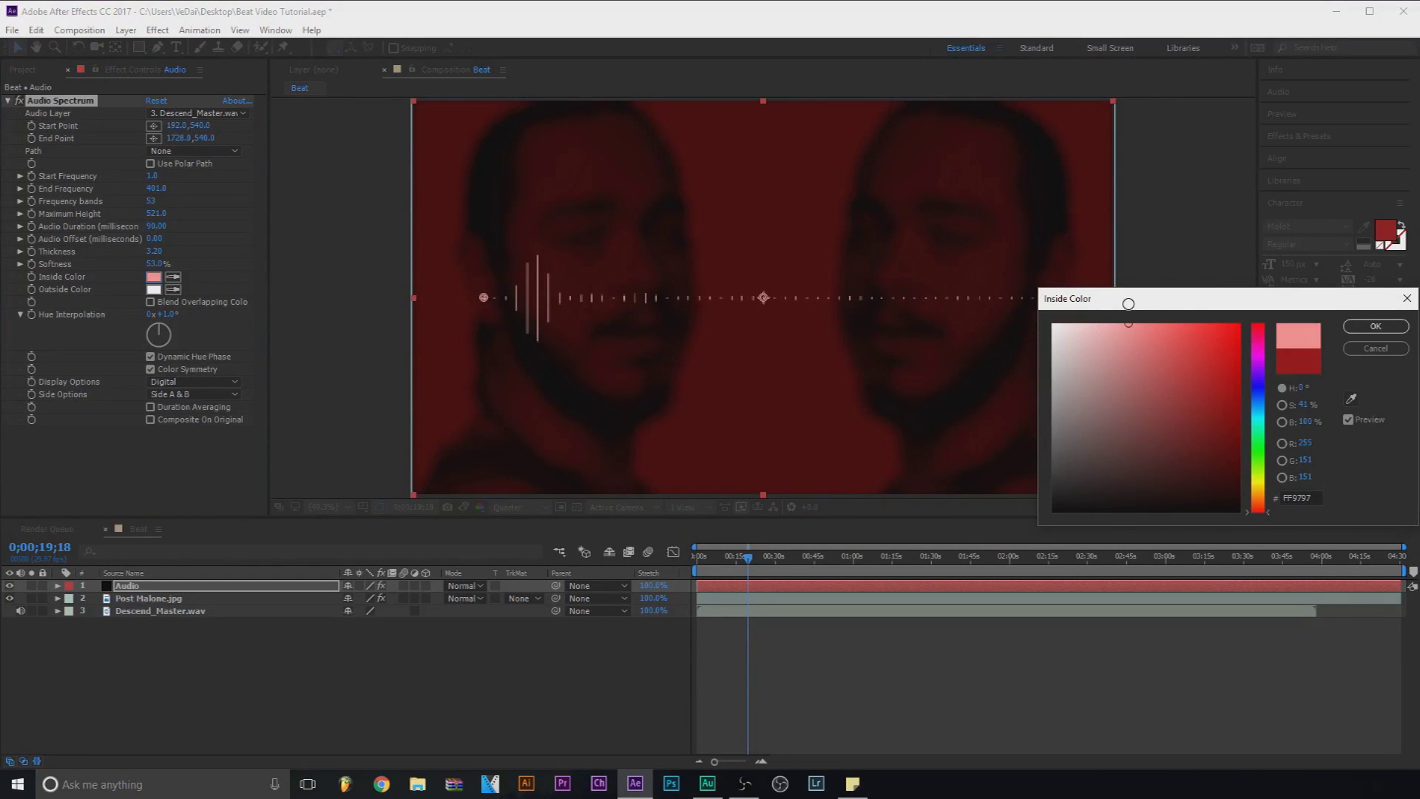
left_click(1375, 326)
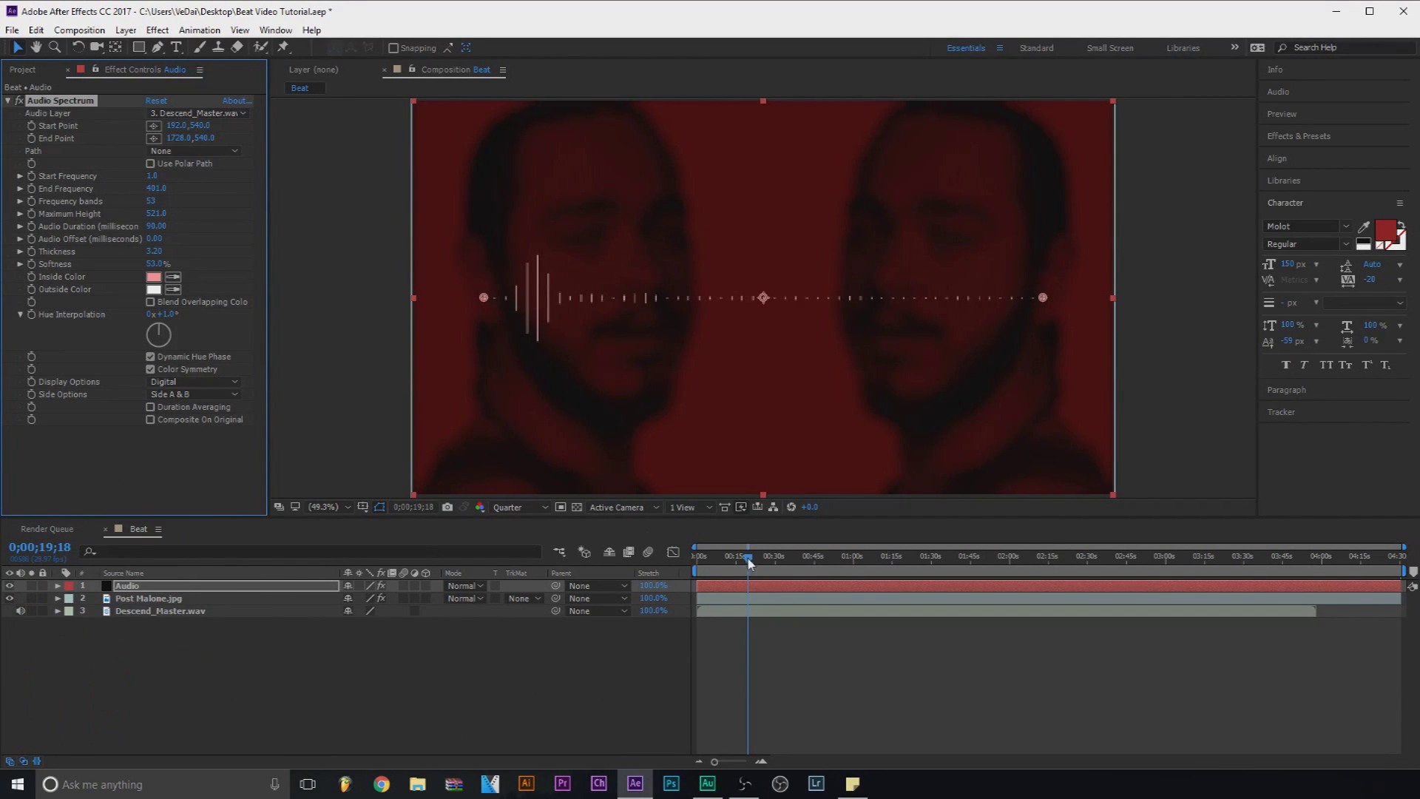
Step: Enlarge the composition viewer and preview the video from the start to about 24 seconds
key("Home")
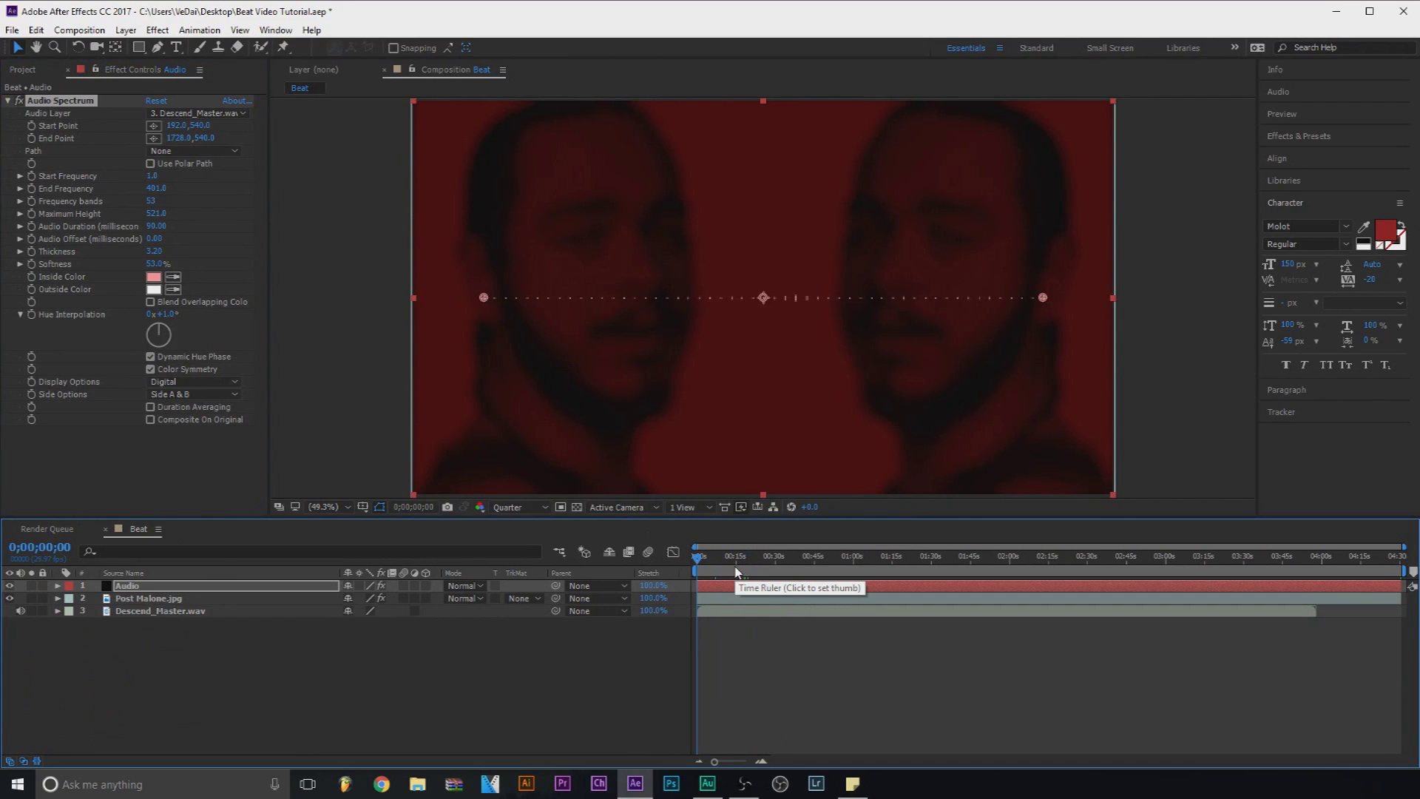
left_click_drag(666, 517, 664, 574)
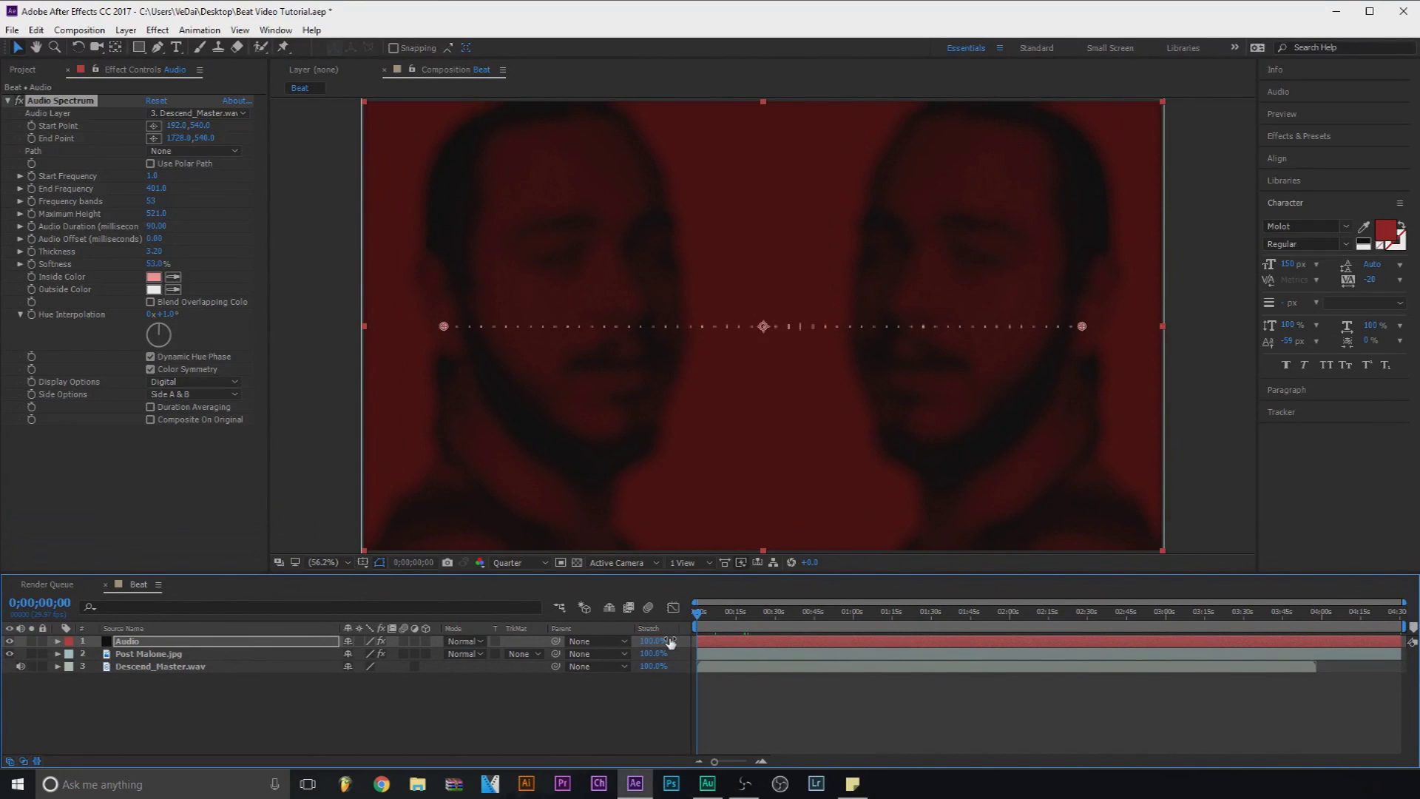
key("ctrl+shift+h")
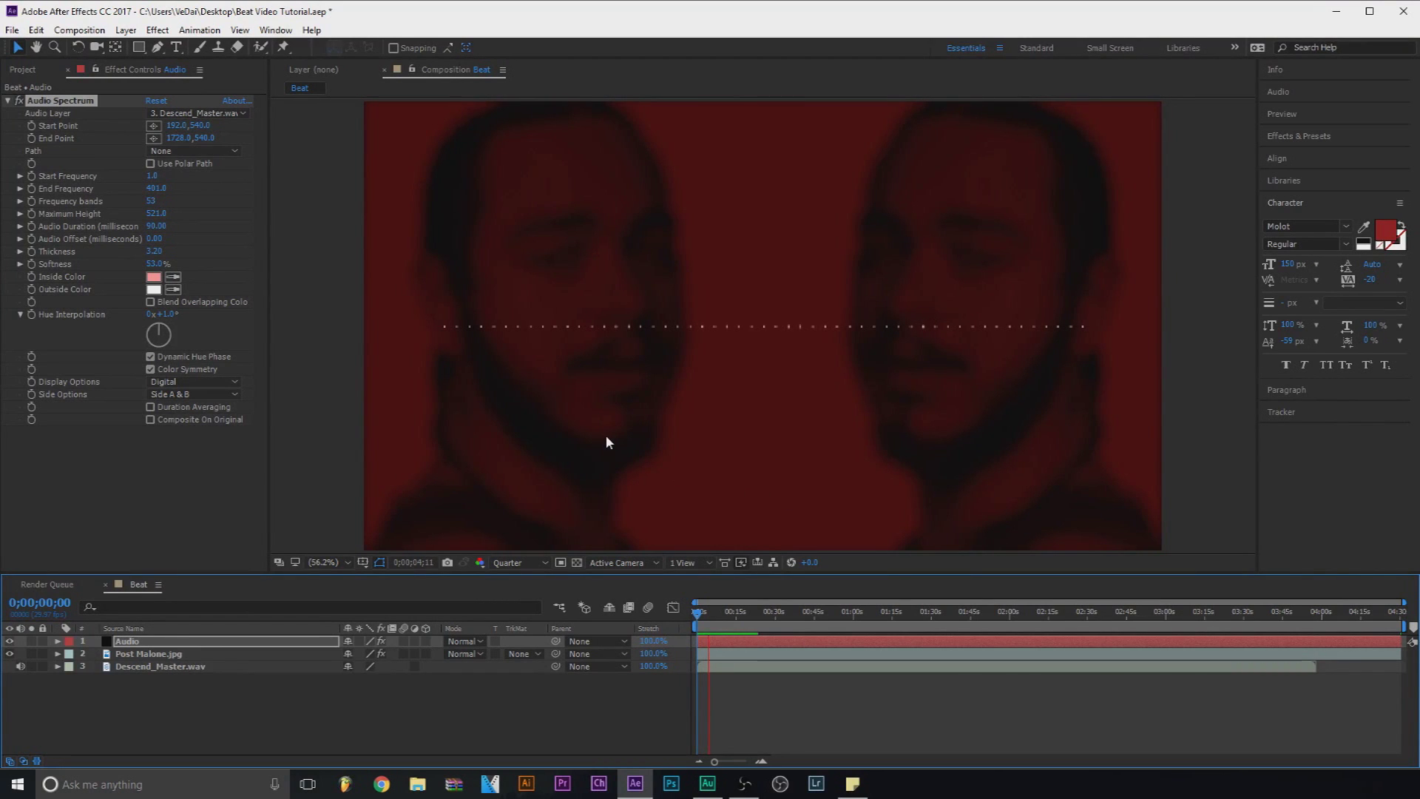
left_click(325, 562)
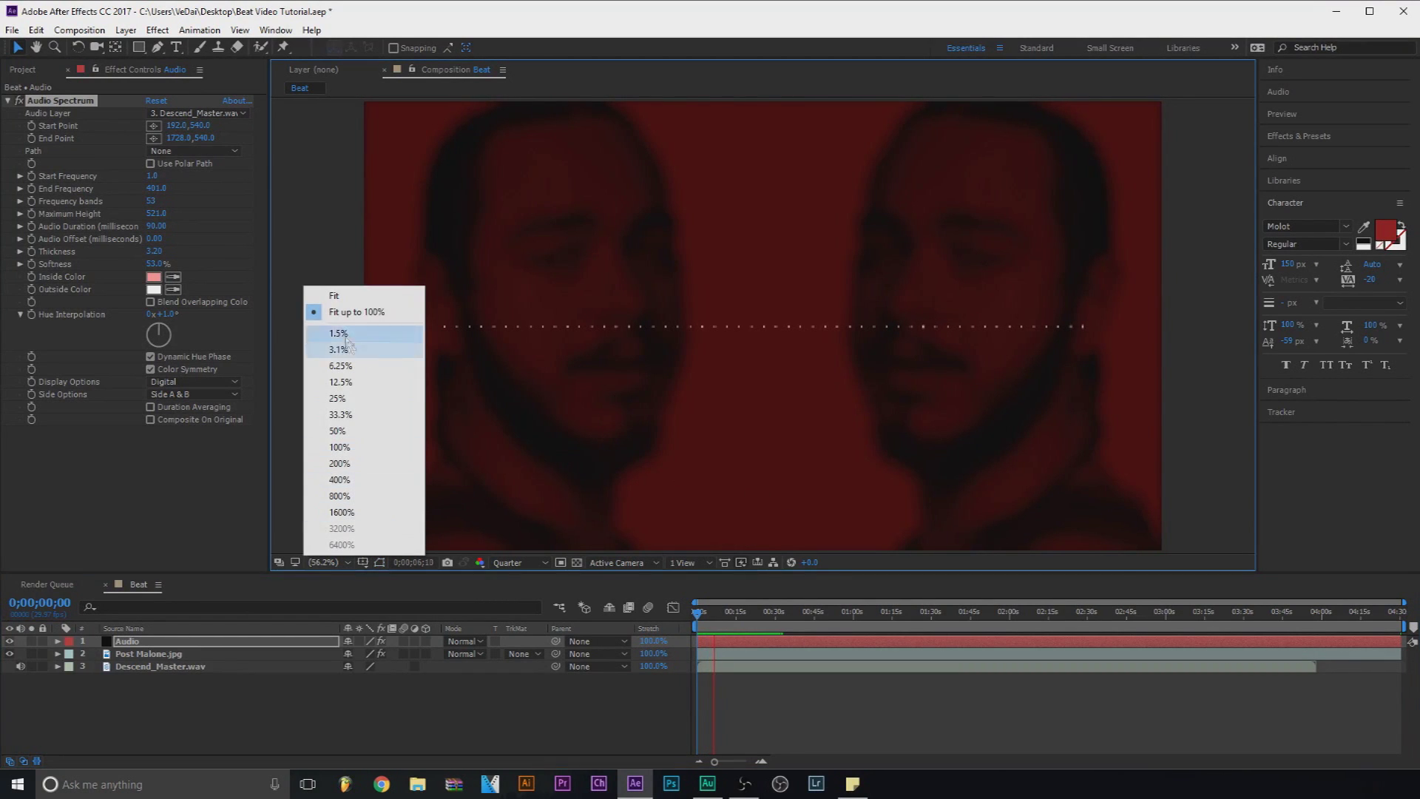
left_click(344, 313)
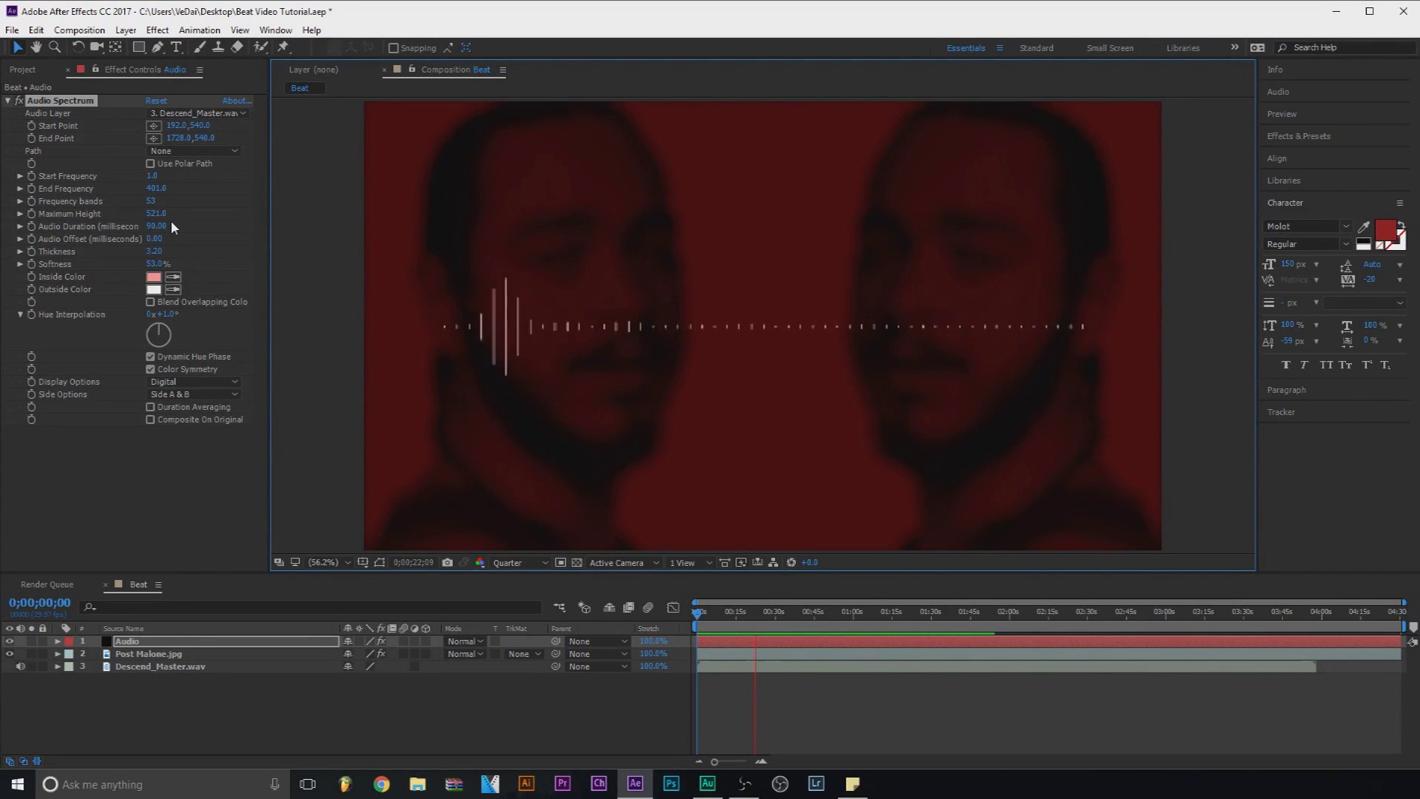
key("space")
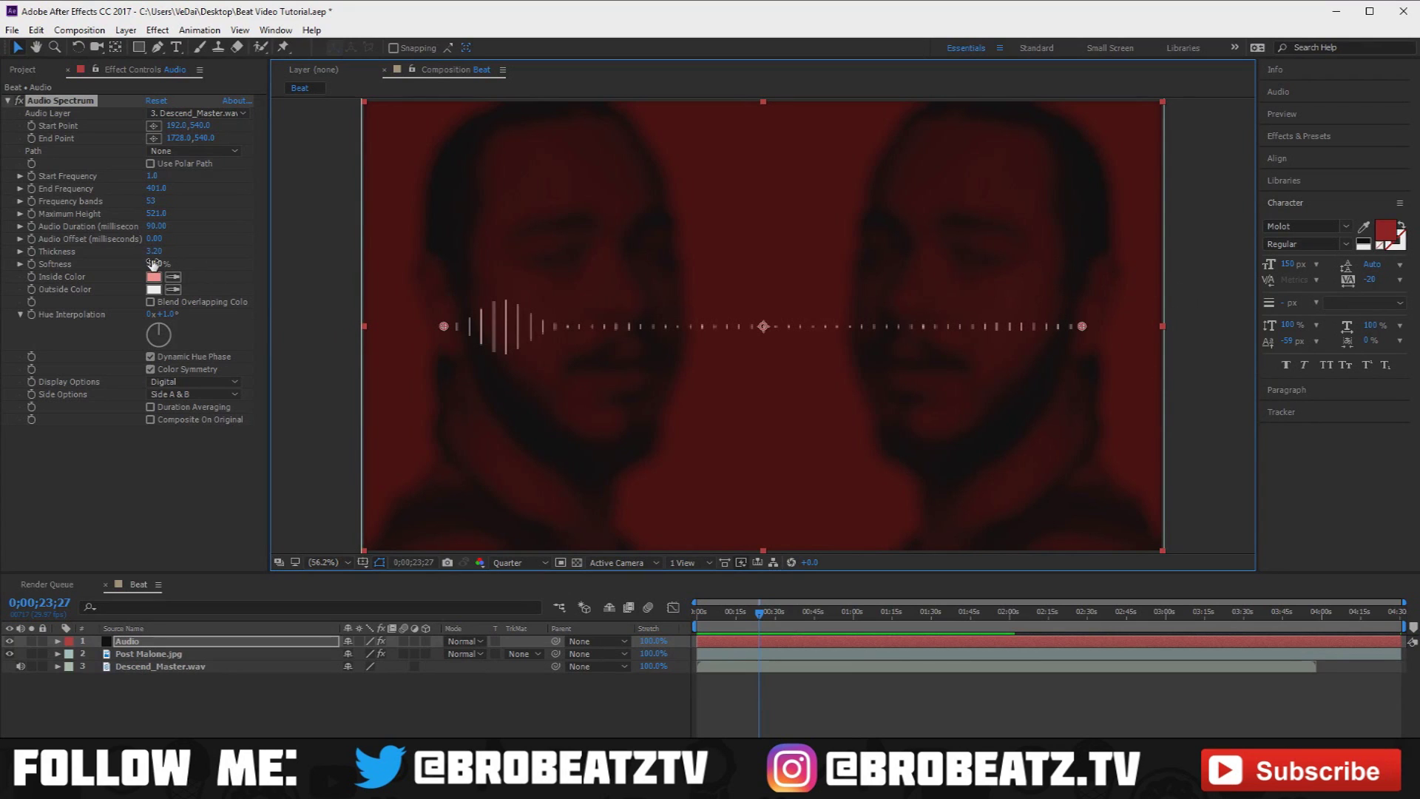
Step: Try the Audio Spectrum's Softness at 100%, and set its Inside Color to white (FFFFFF)
left_click_drag(154, 264, 85, 264)
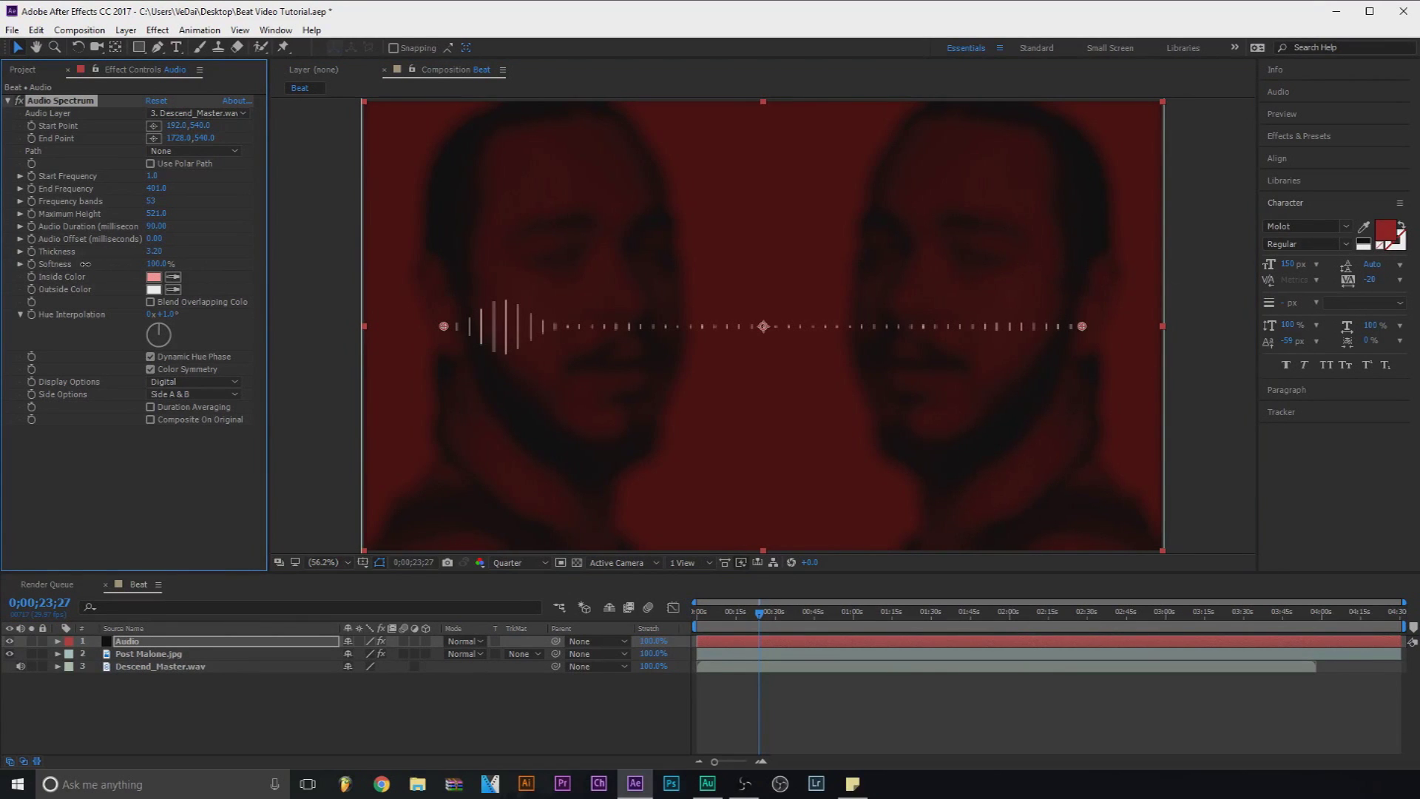
left_click(153, 276)
type("FFFFFF")
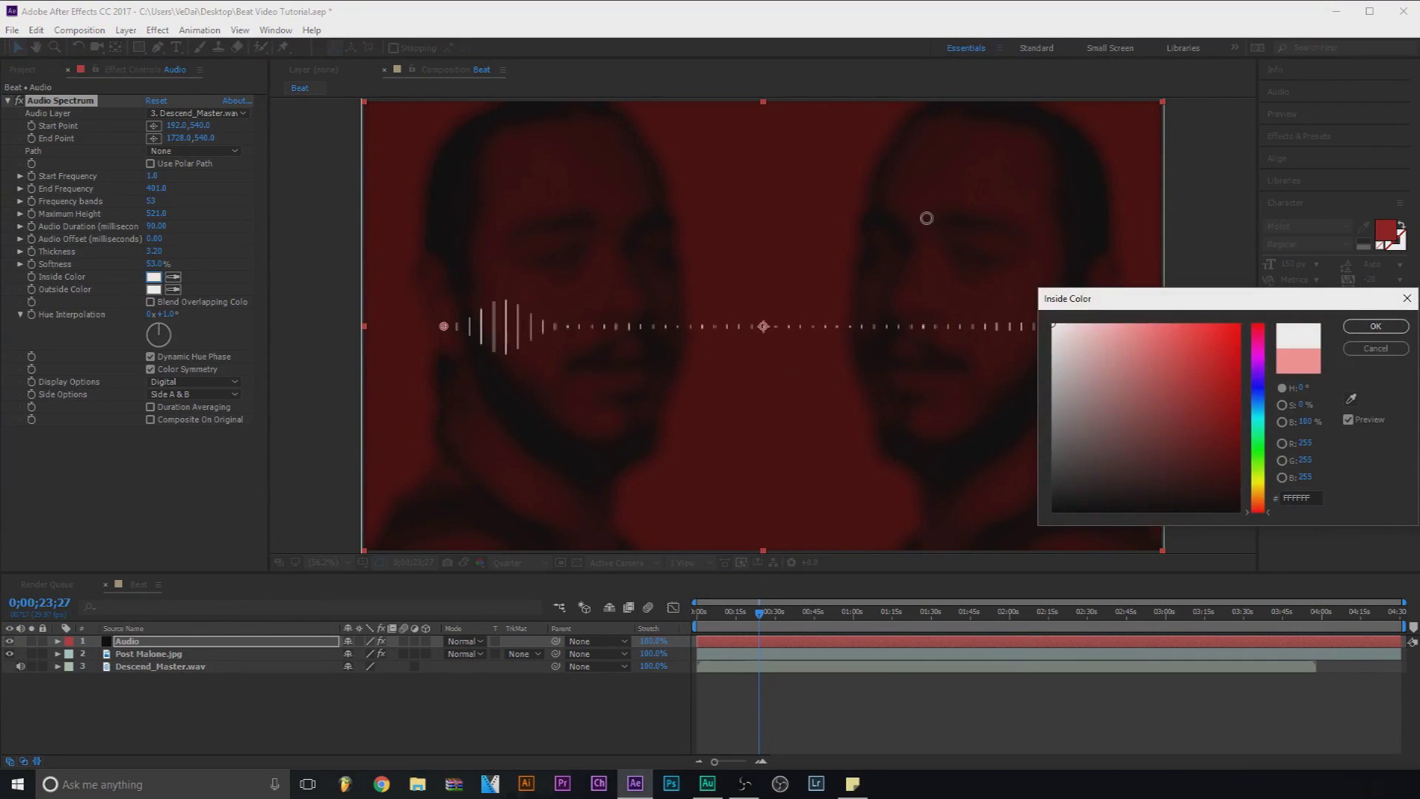
left_click(1376, 326)
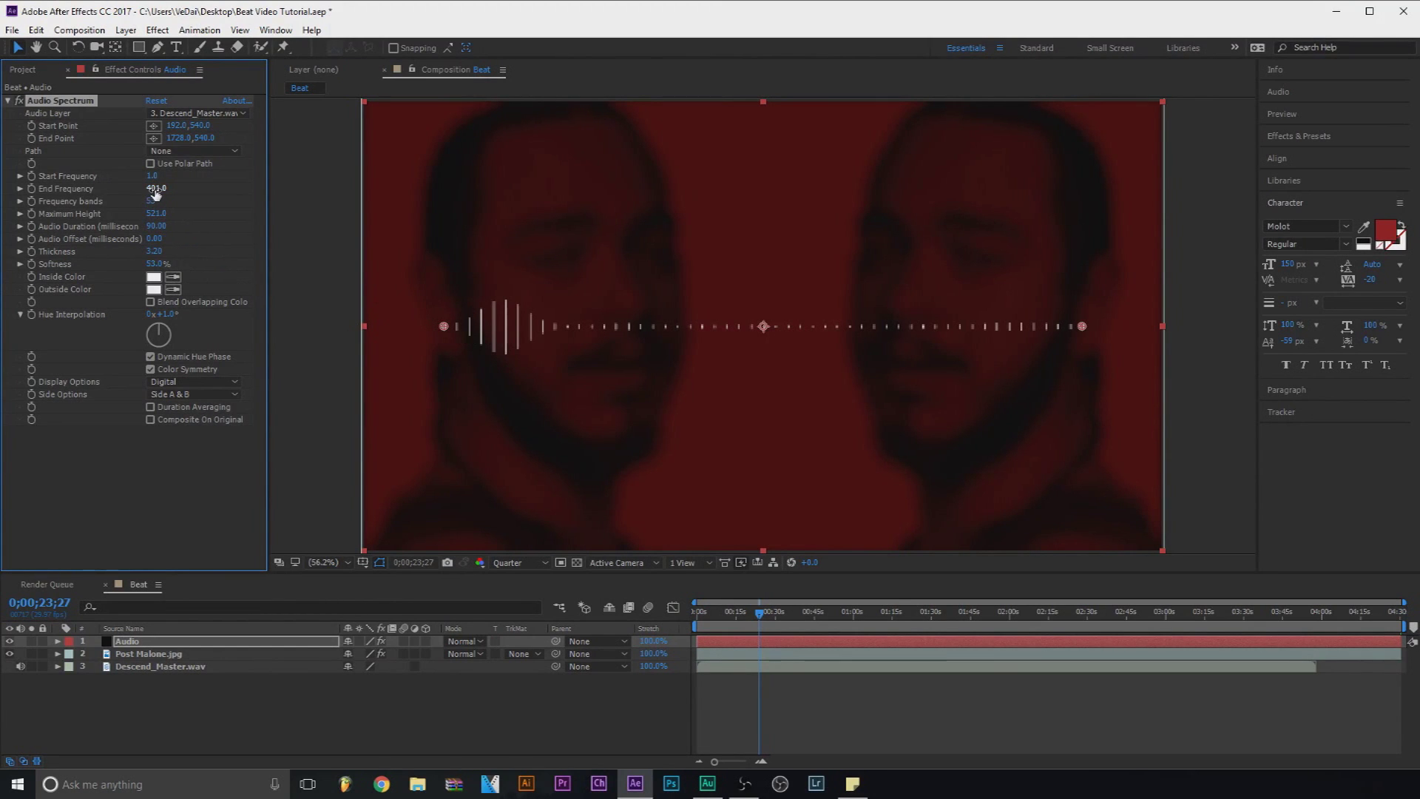
Step: Set the Audio Spectrum's End Frequency to 901 and Frequency bands to 102, and preview it from about 16 to 24 seconds
left_click_drag(156, 188, 149, 191)
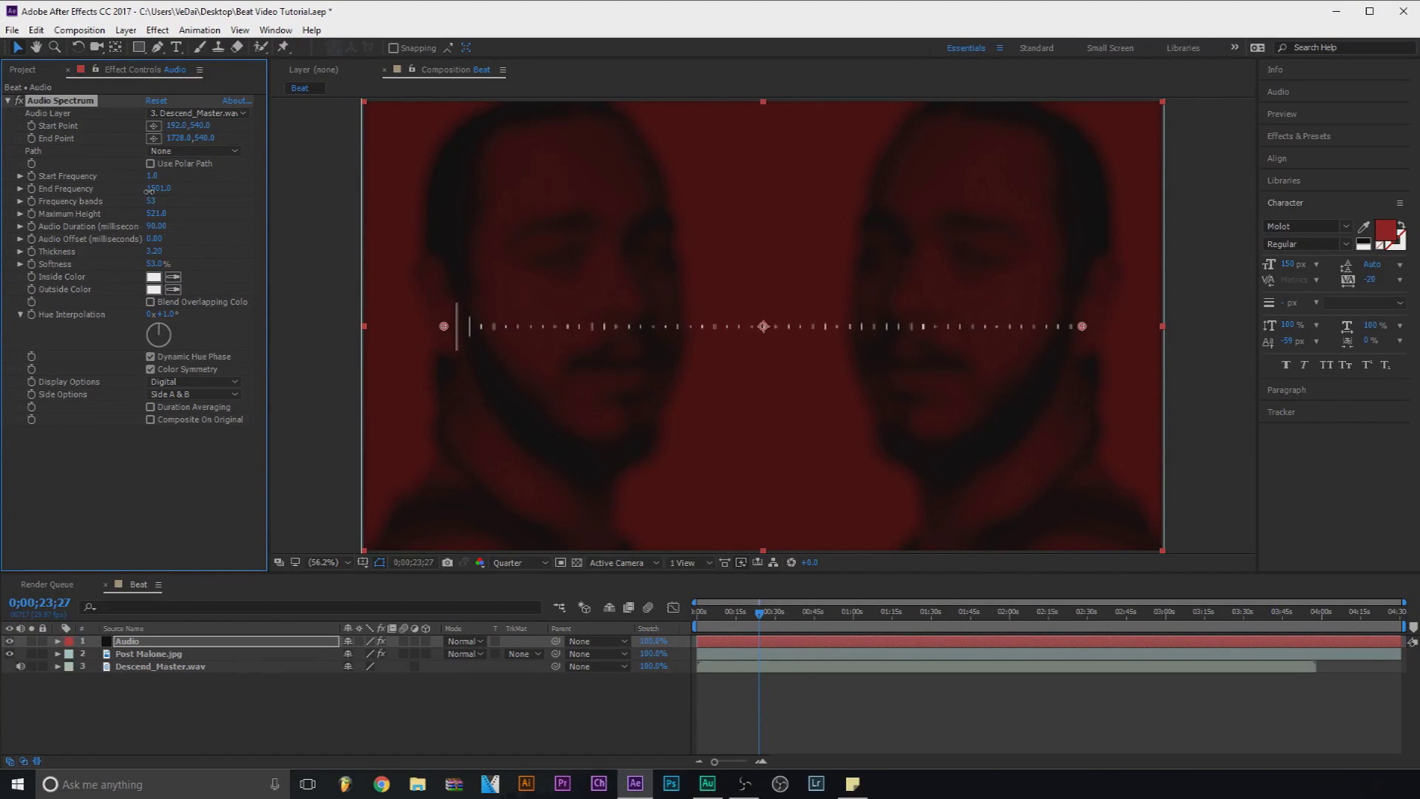
left_click_drag(150, 202, 191, 211)
left_click(737, 612)
key("space")
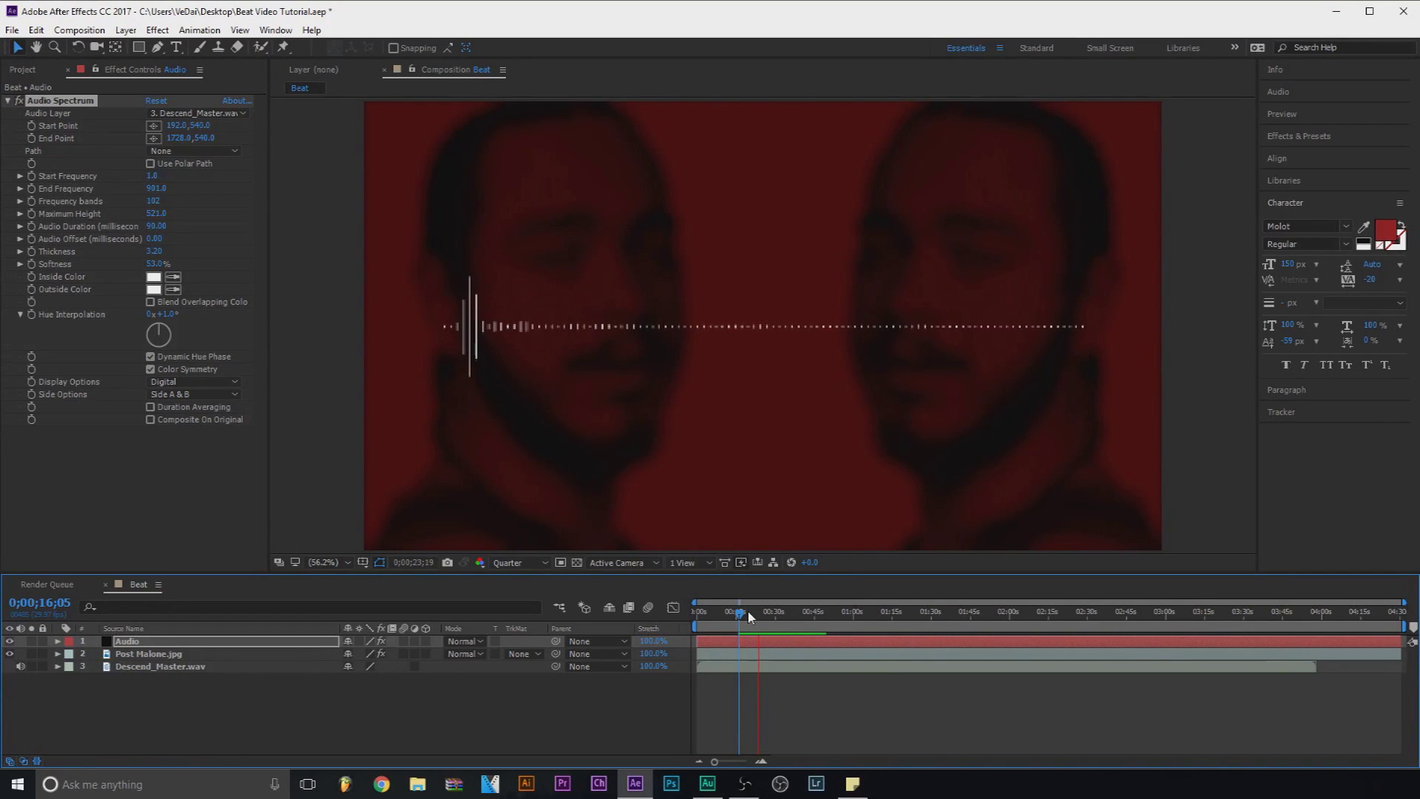
key("space")
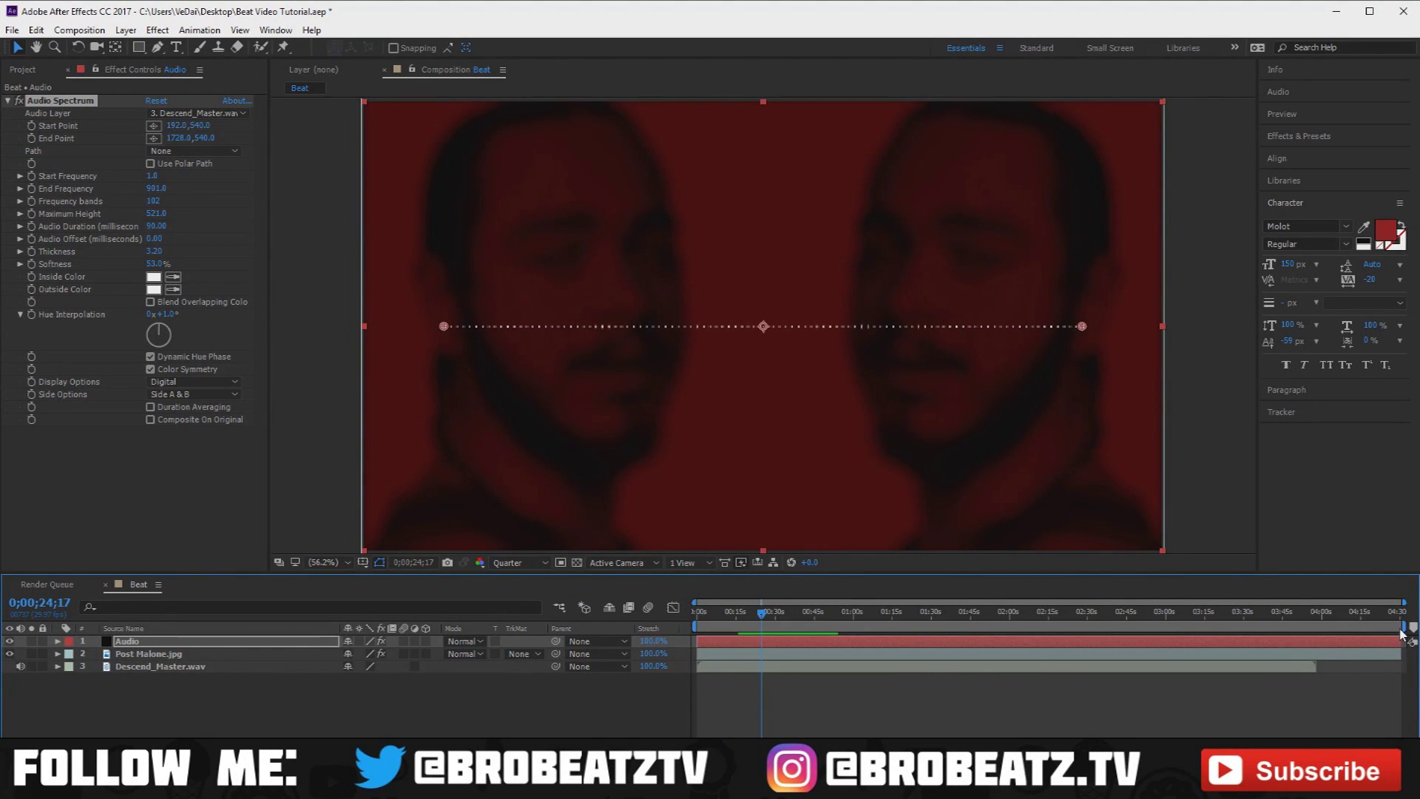
Step: Shorten the work area so that it finishes at the end of the Descend_Master.wav track
left_click_drag(1405, 627, 1310, 637)
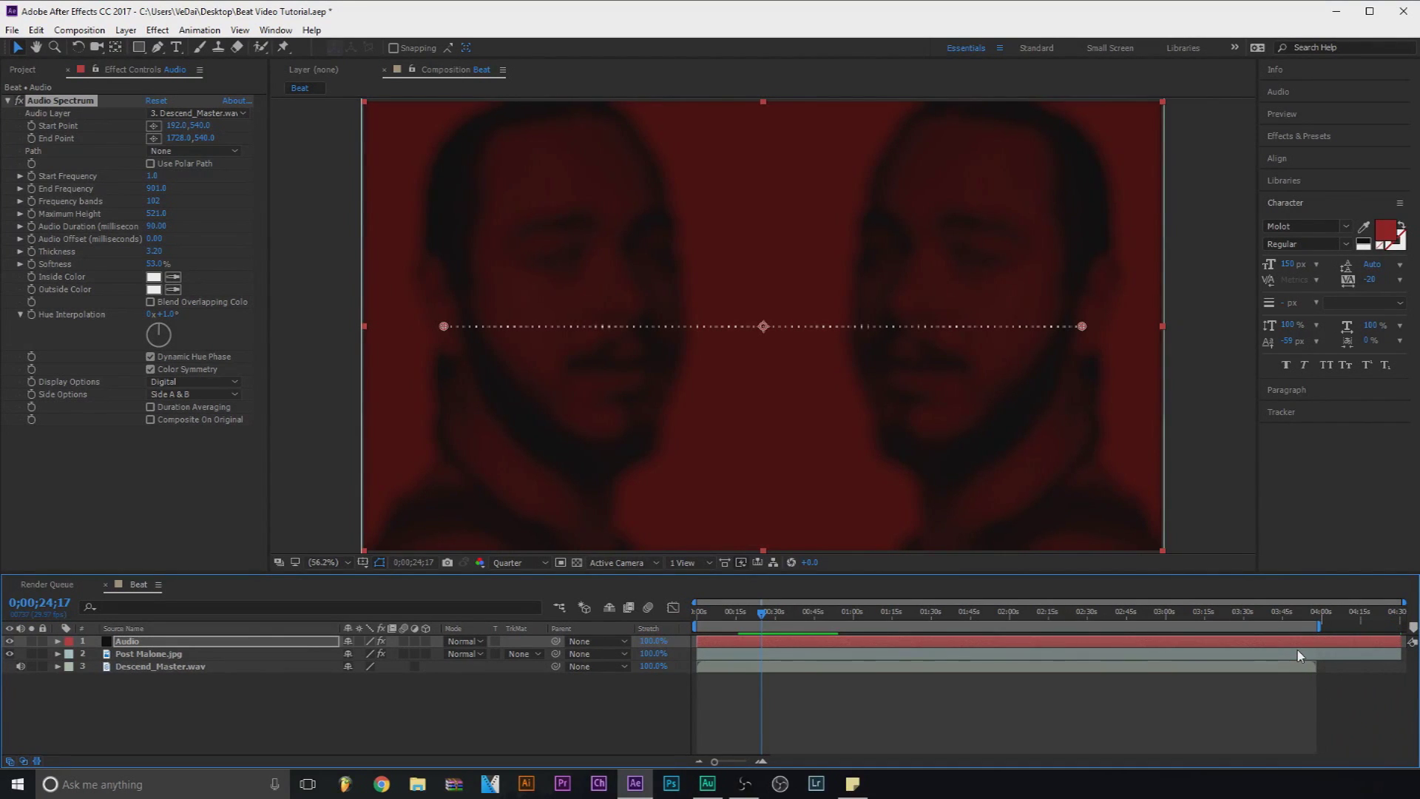
Step: Set the Audio Spectrum's End Frequency to 601 and its Thickness to 2.50, with the playhead at the start
left_click_drag(163, 193, 150, 196)
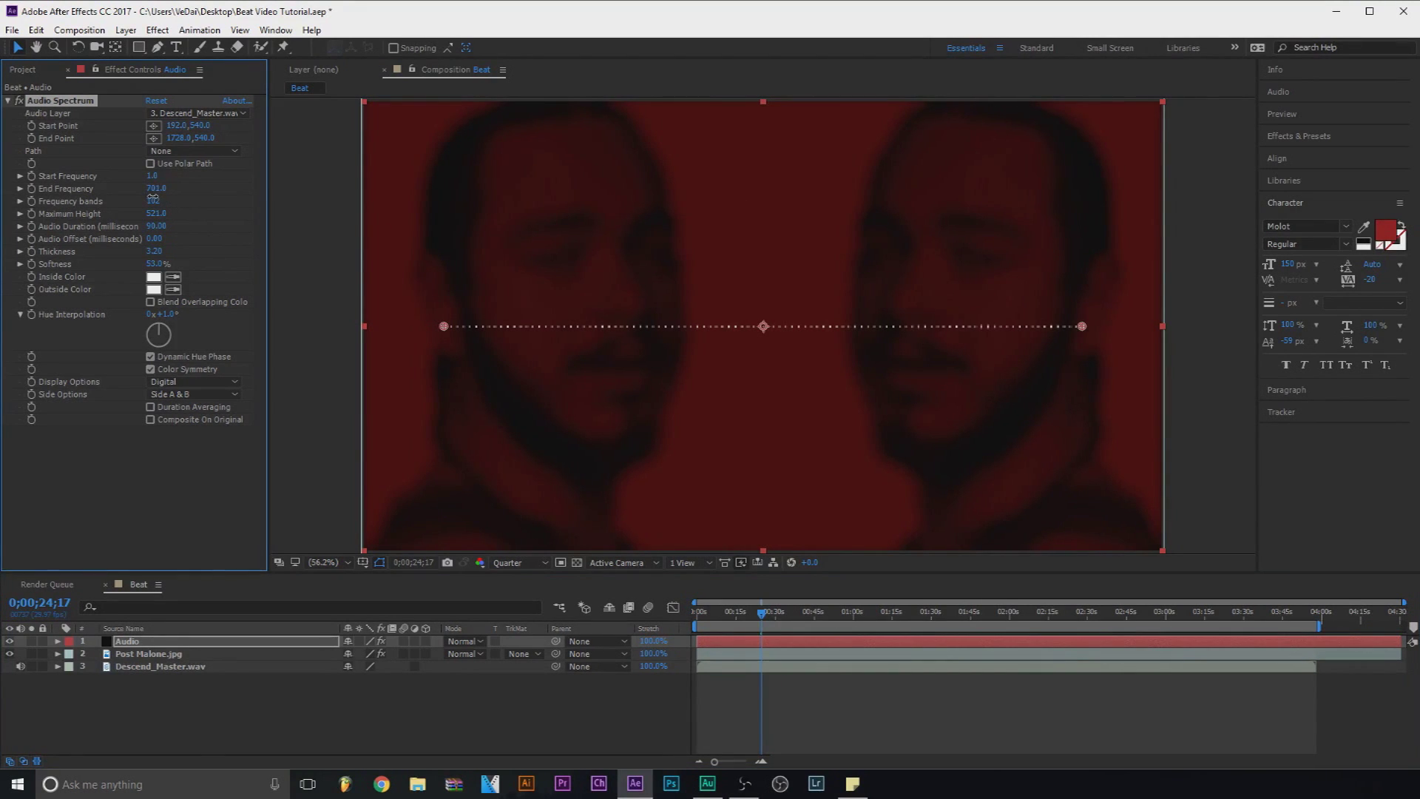
left_click_drag(762, 617, 644, 625)
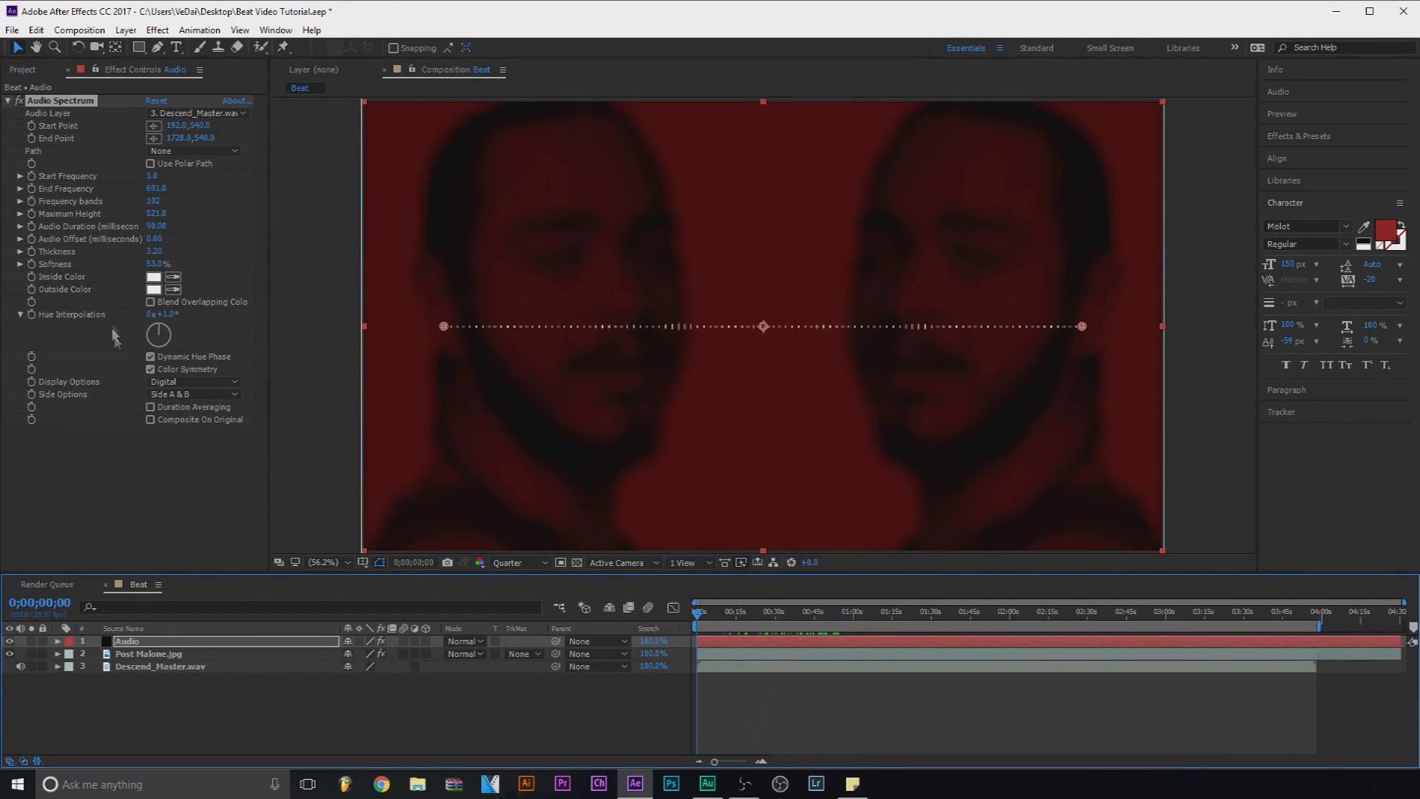
left_click(153, 252)
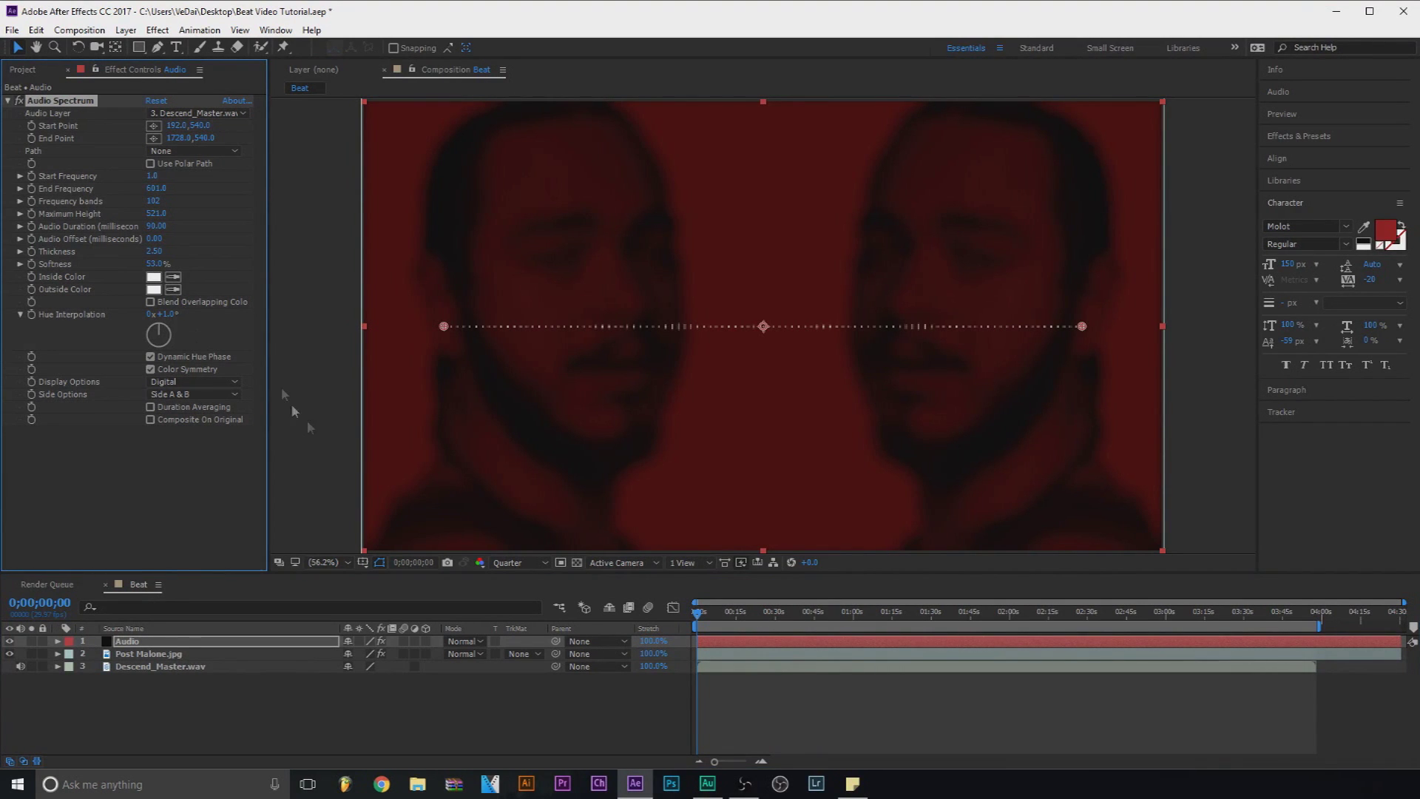
scroll(485, 351, "down", 1)
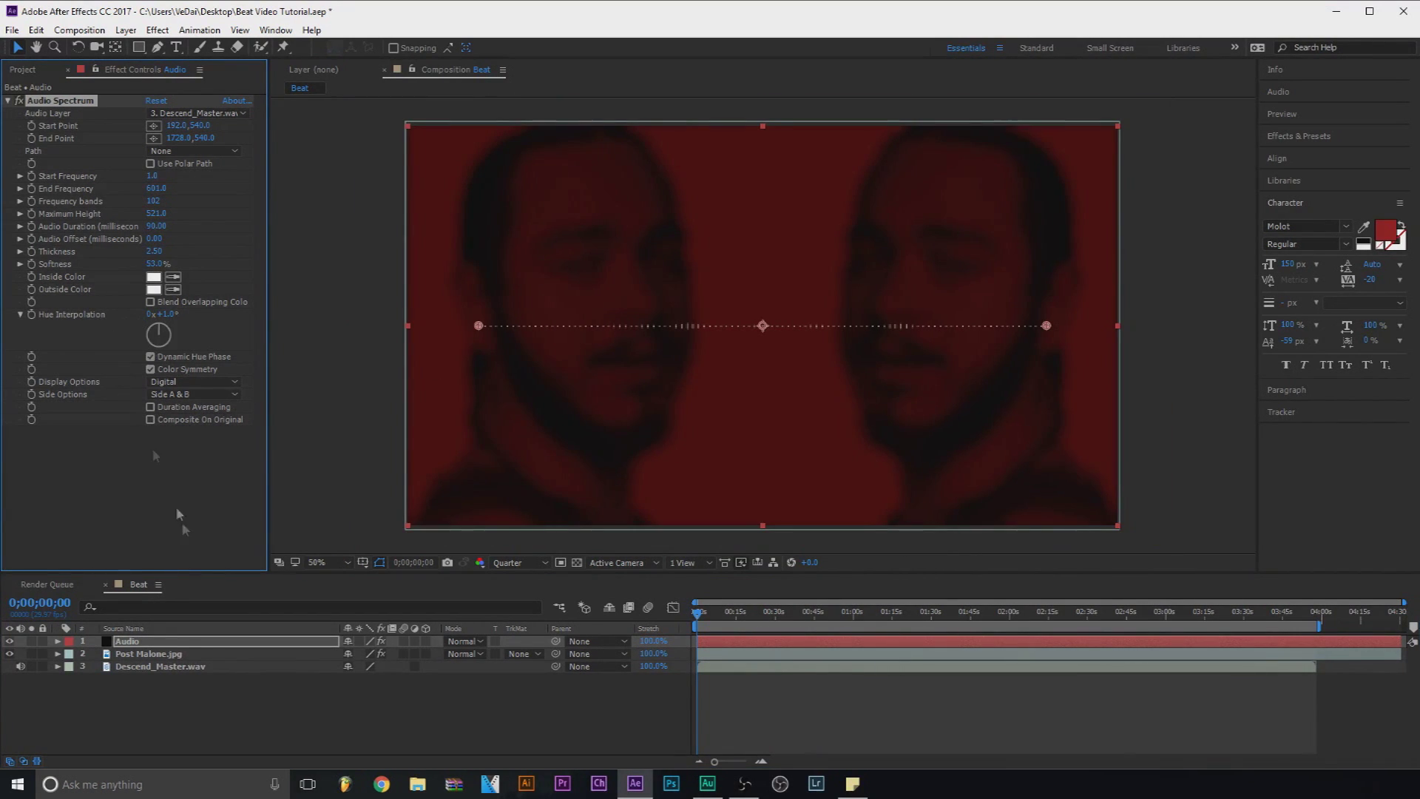
Step: Set the Audio Spectrum's Side Options to Side B and check the bars at 0;00;22;13
left_click(28, 68)
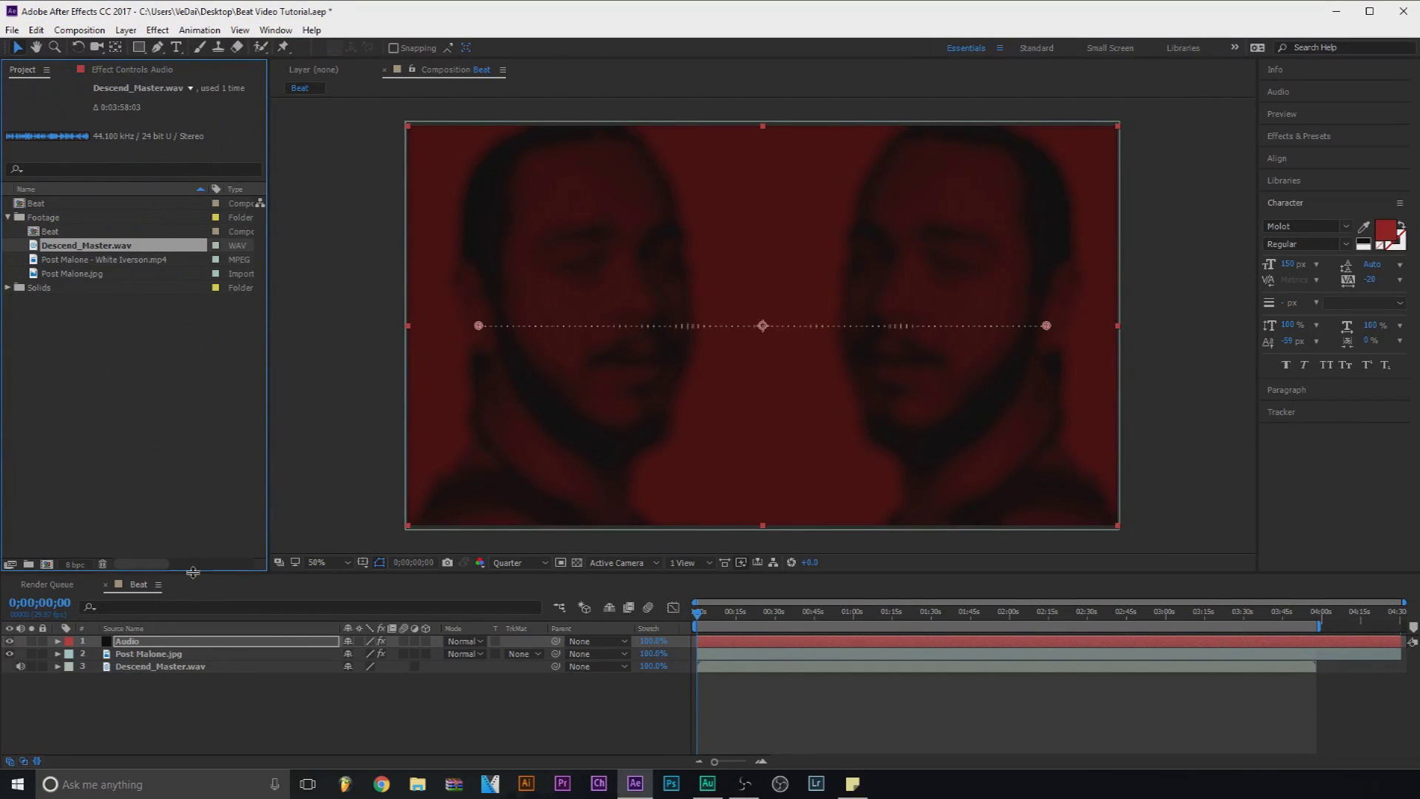
left_click(228, 737)
left_click(185, 643)
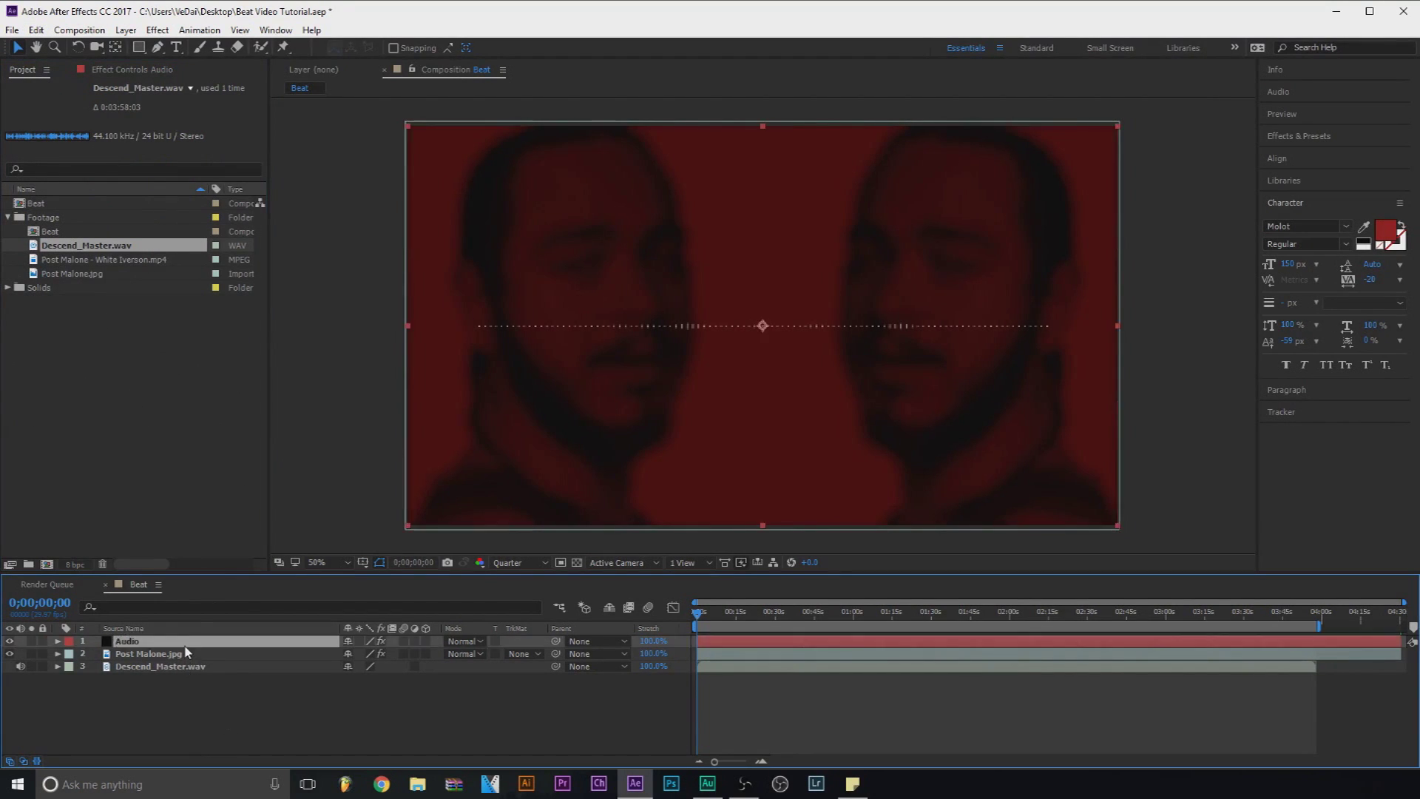
left_click(126, 71)
left_click(193, 394)
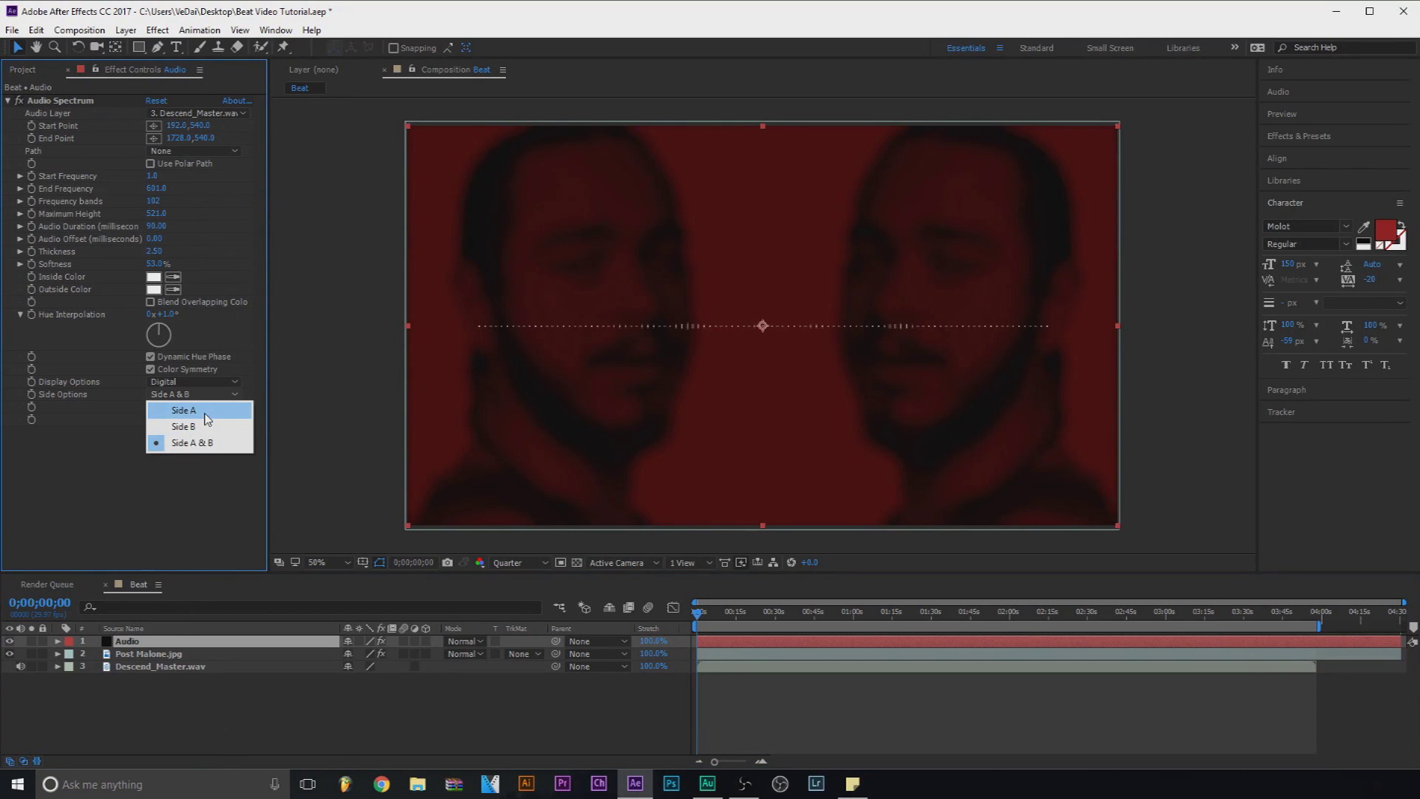
left_click(203, 424)
left_click_drag(698, 614, 761, 615)
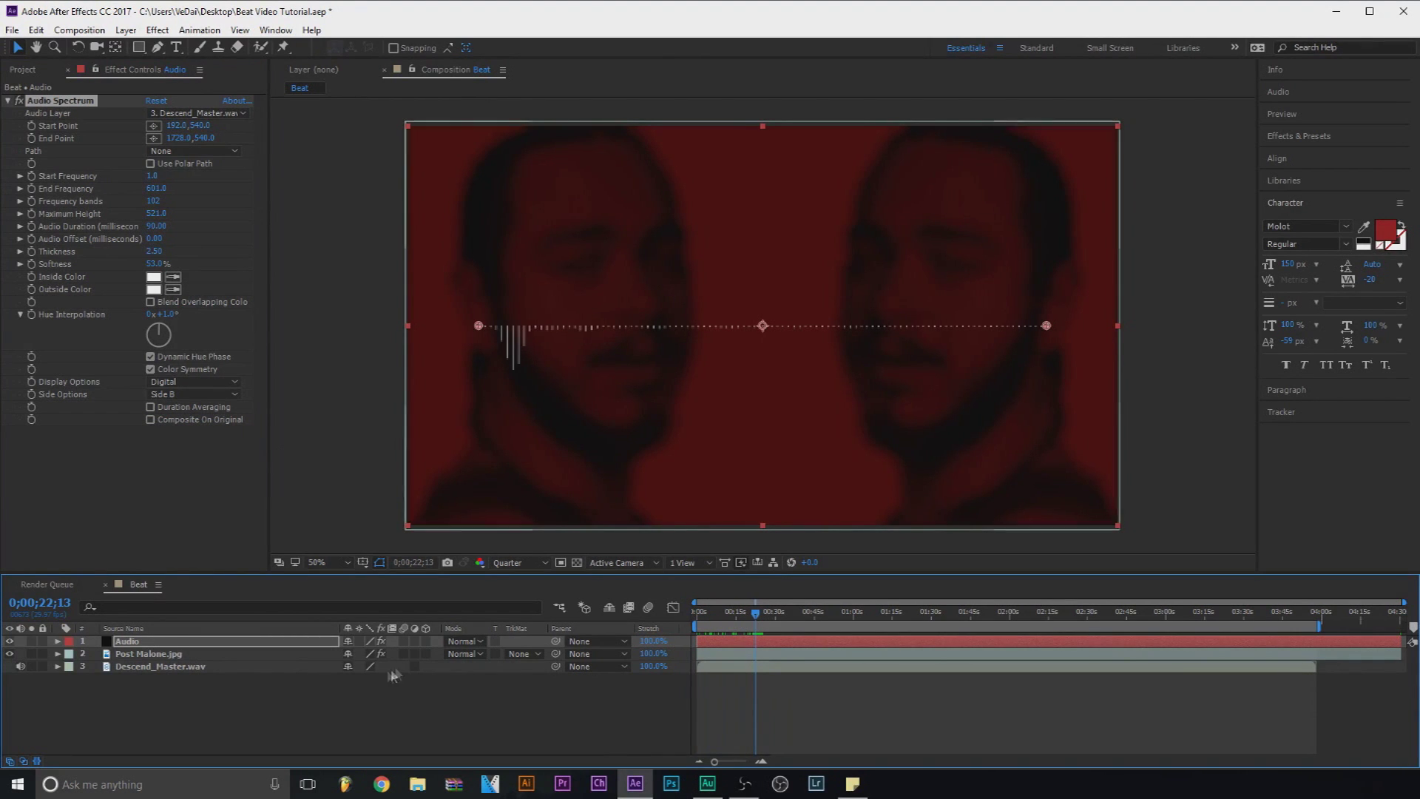
Step: Add a text layer reading "Descend" just above the far end of the audio spectrum line, over the second face
left_click(335, 717)
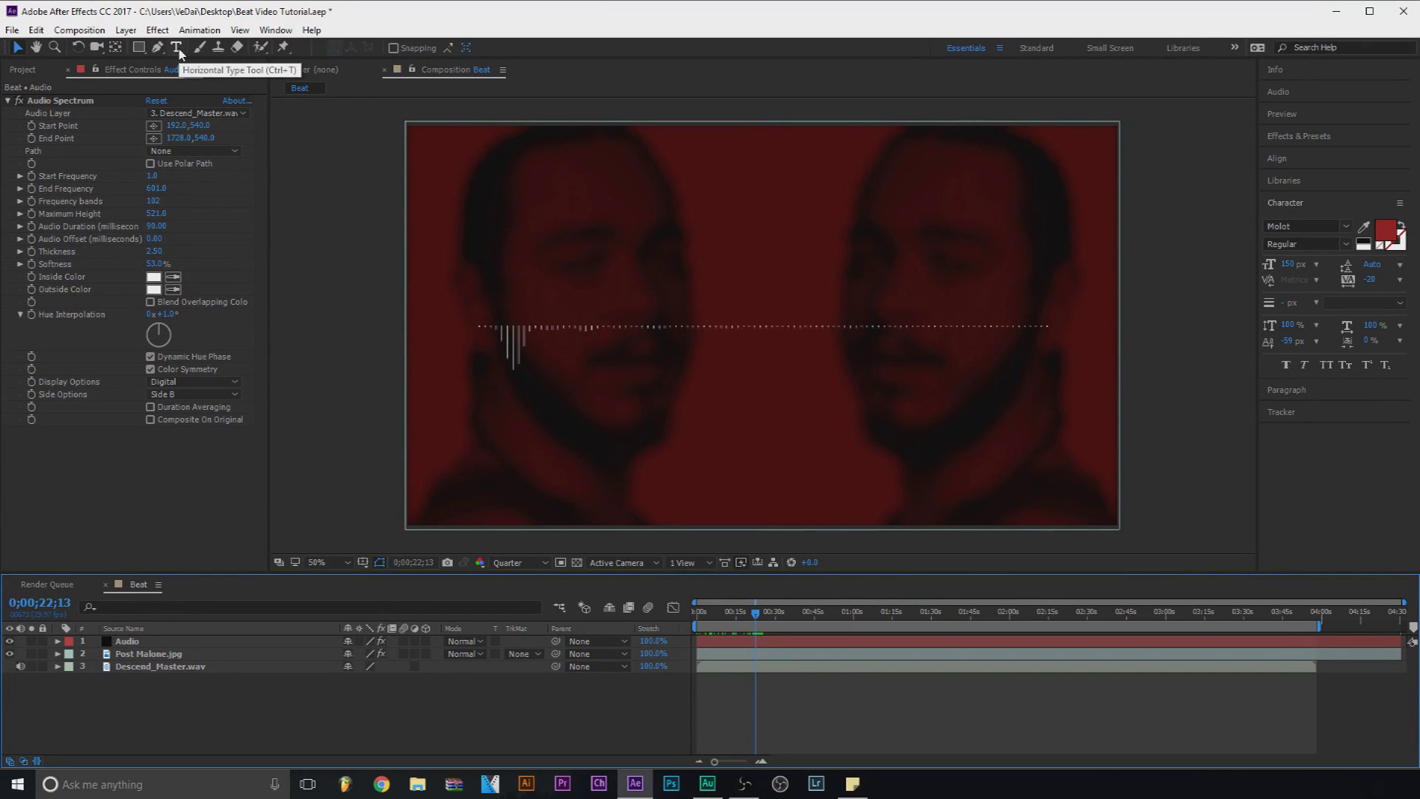
left_click(178, 48)
left_click_drag(947, 309, 1062, 328)
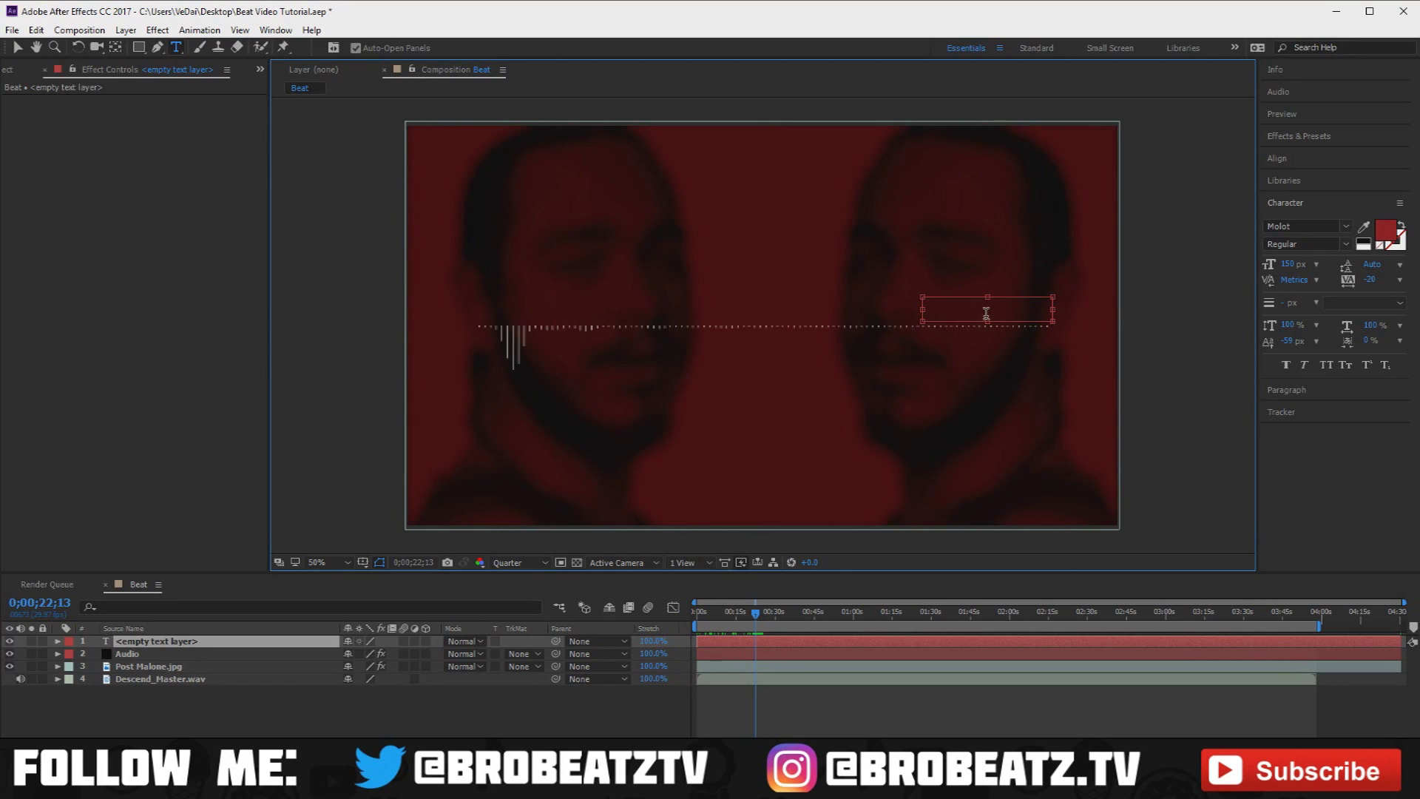
type("Des")
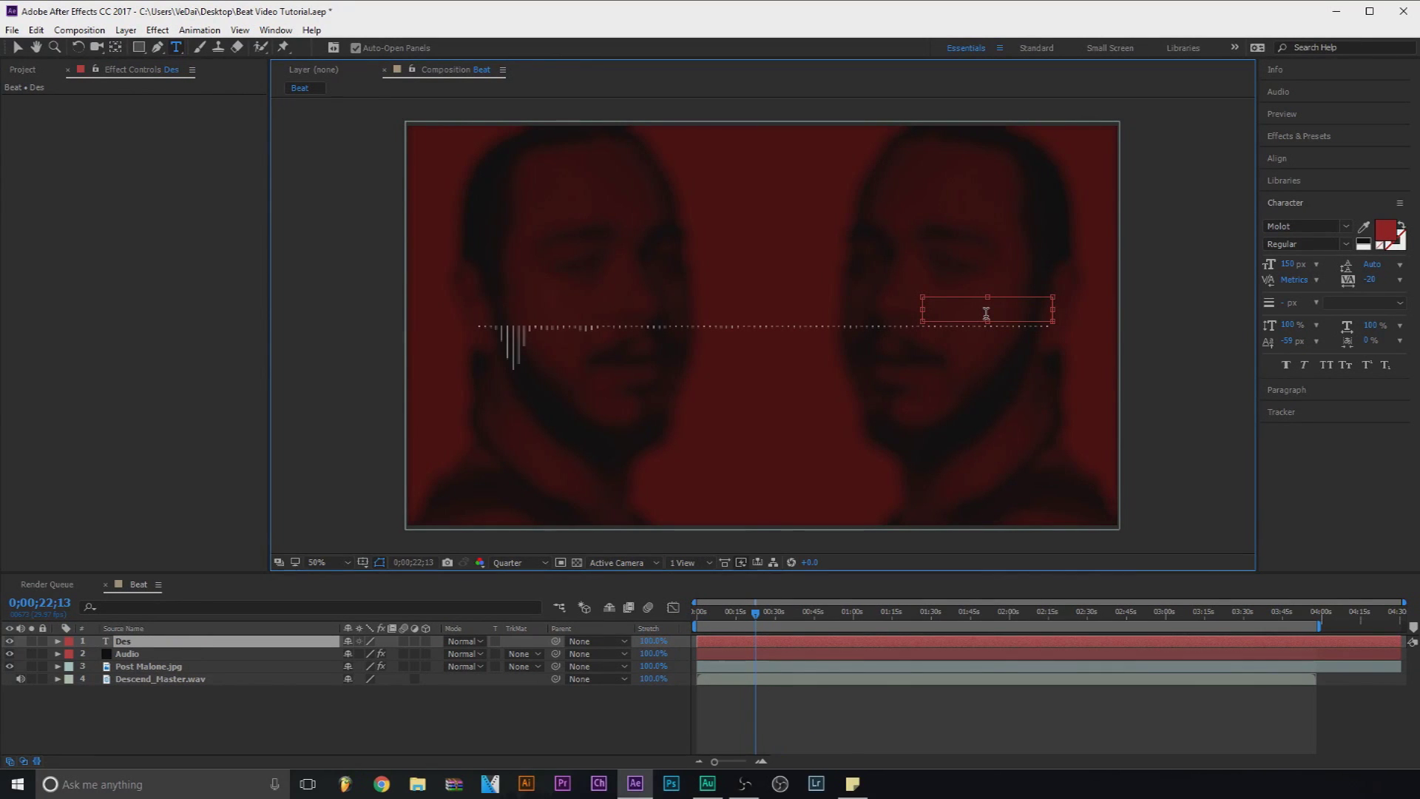
type("cemd")
key("BackSpace")
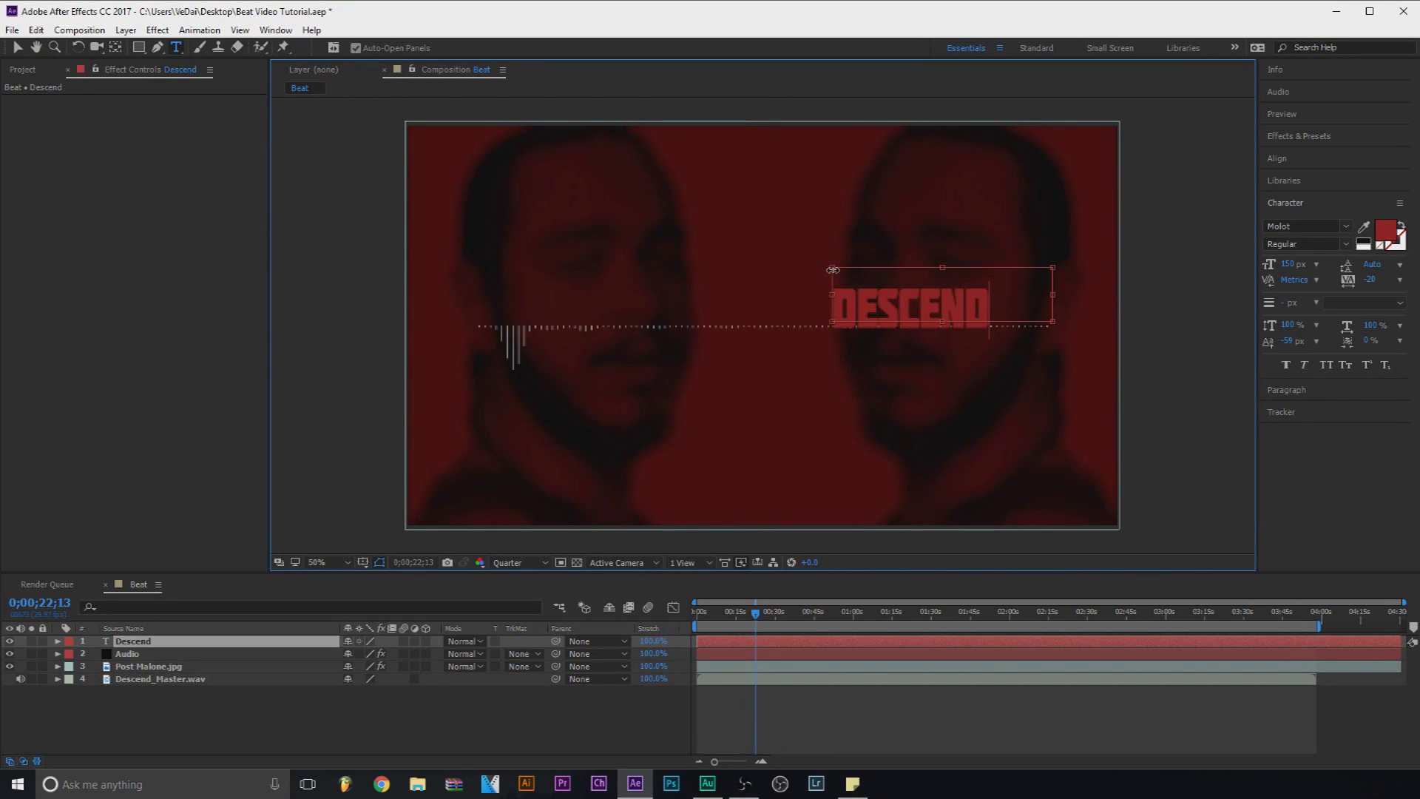
Step: Reduce the "Descend" text's font size to 113 px and fit its text box around the word
left_click_drag(885, 258, 890, 260)
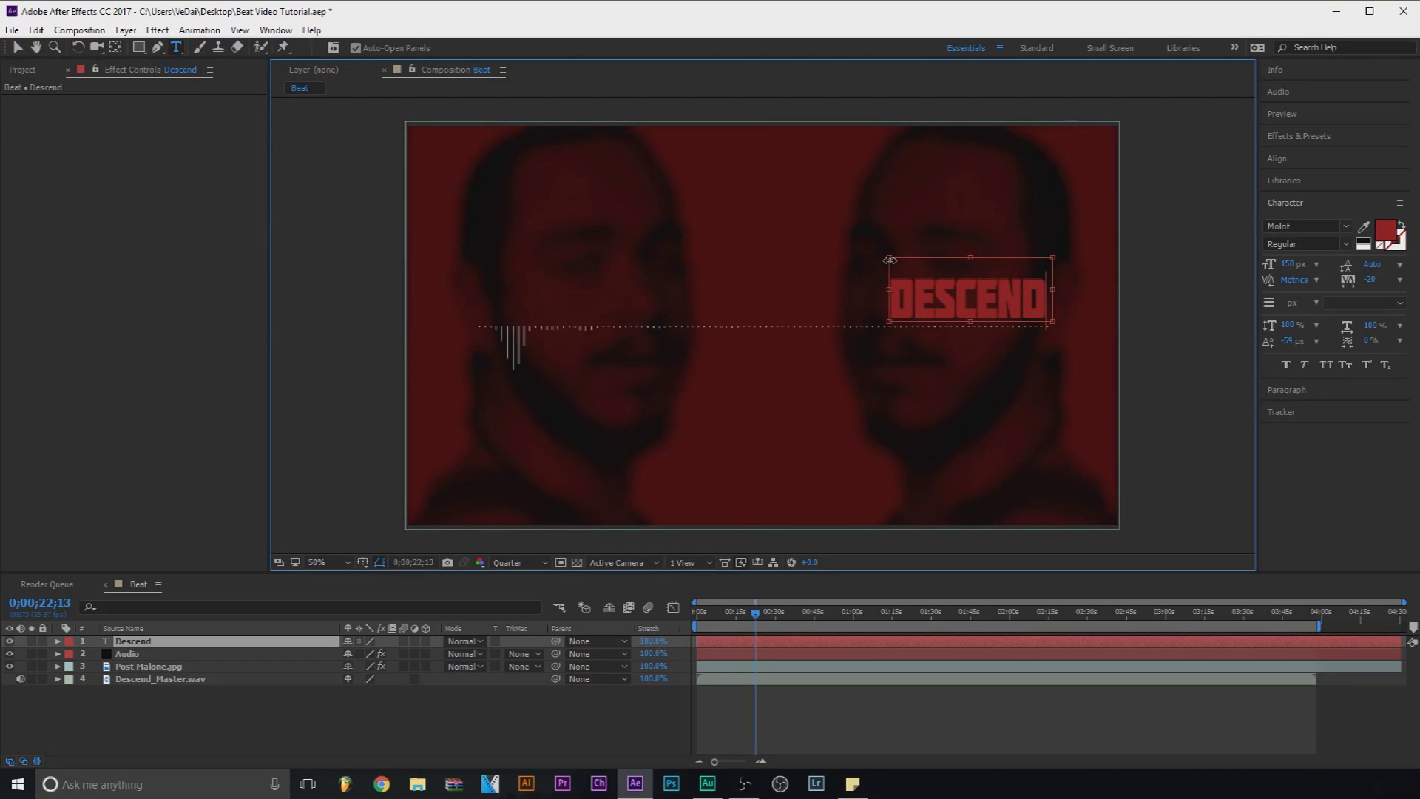
left_click_drag(1050, 303, 888, 304)
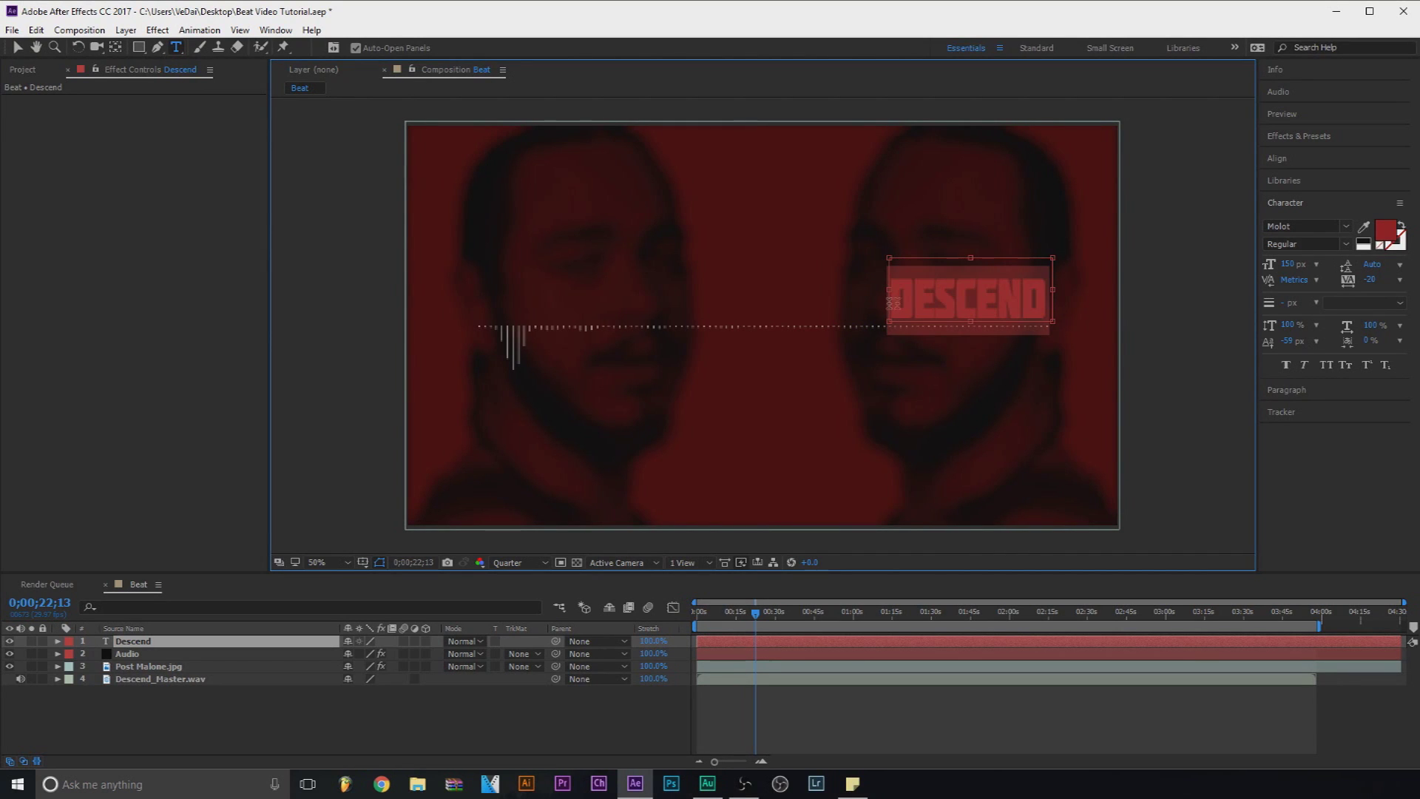
left_click_drag(1290, 264, 1249, 264)
left_click_drag(1053, 258, 1013, 278)
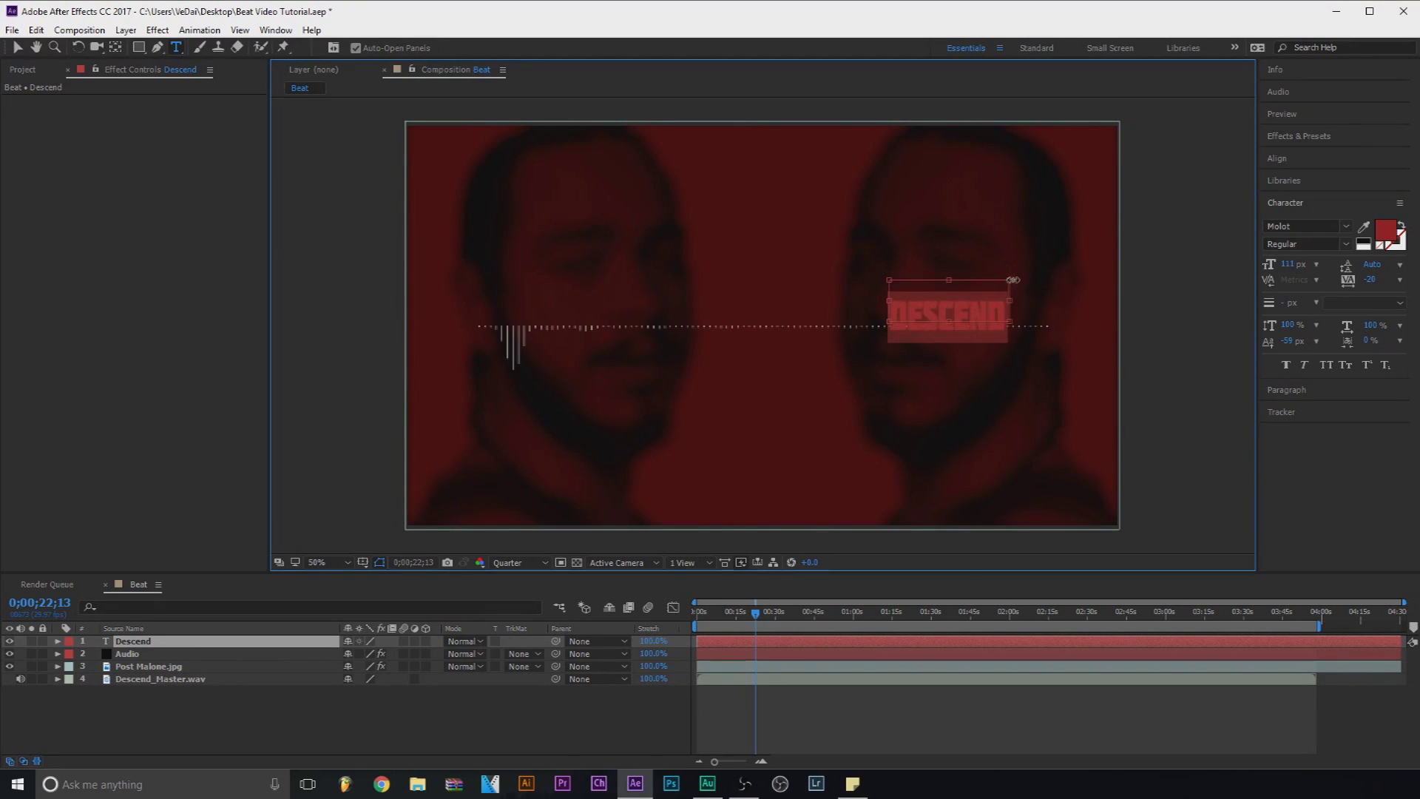
left_click(16, 46)
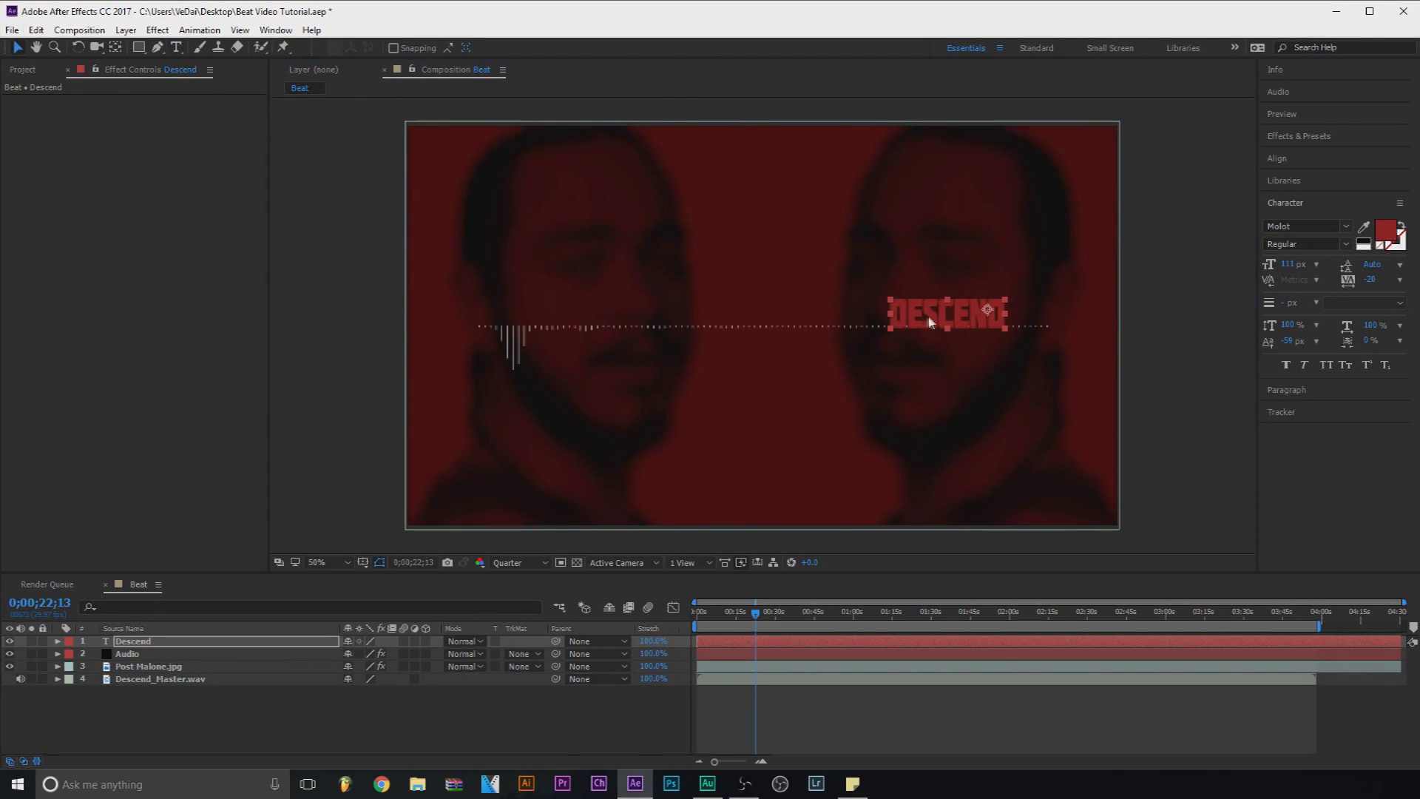
Step: Center the "Descend" text horizontally and vertically in the composition
left_click(1274, 159)
left_click(1300, 197)
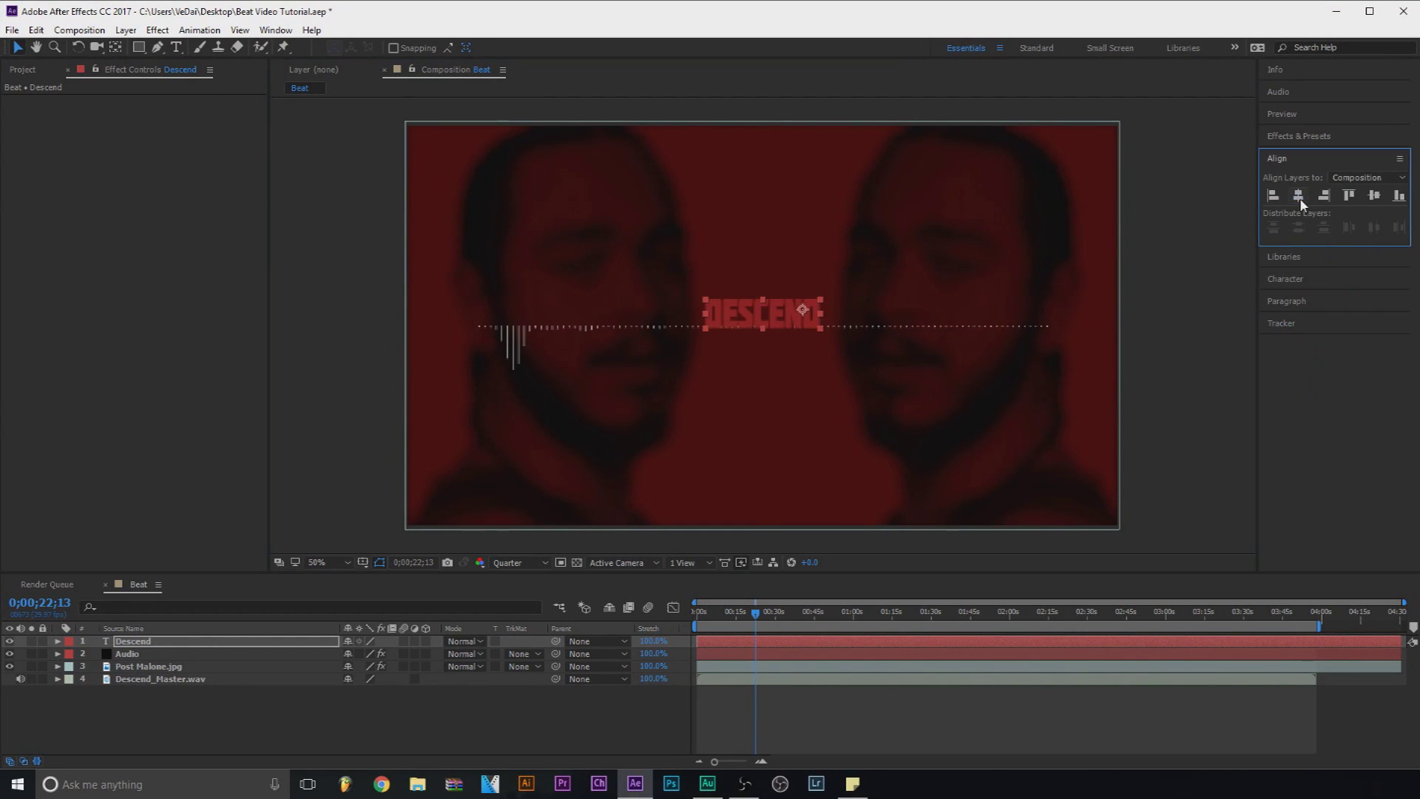
left_click(1371, 199)
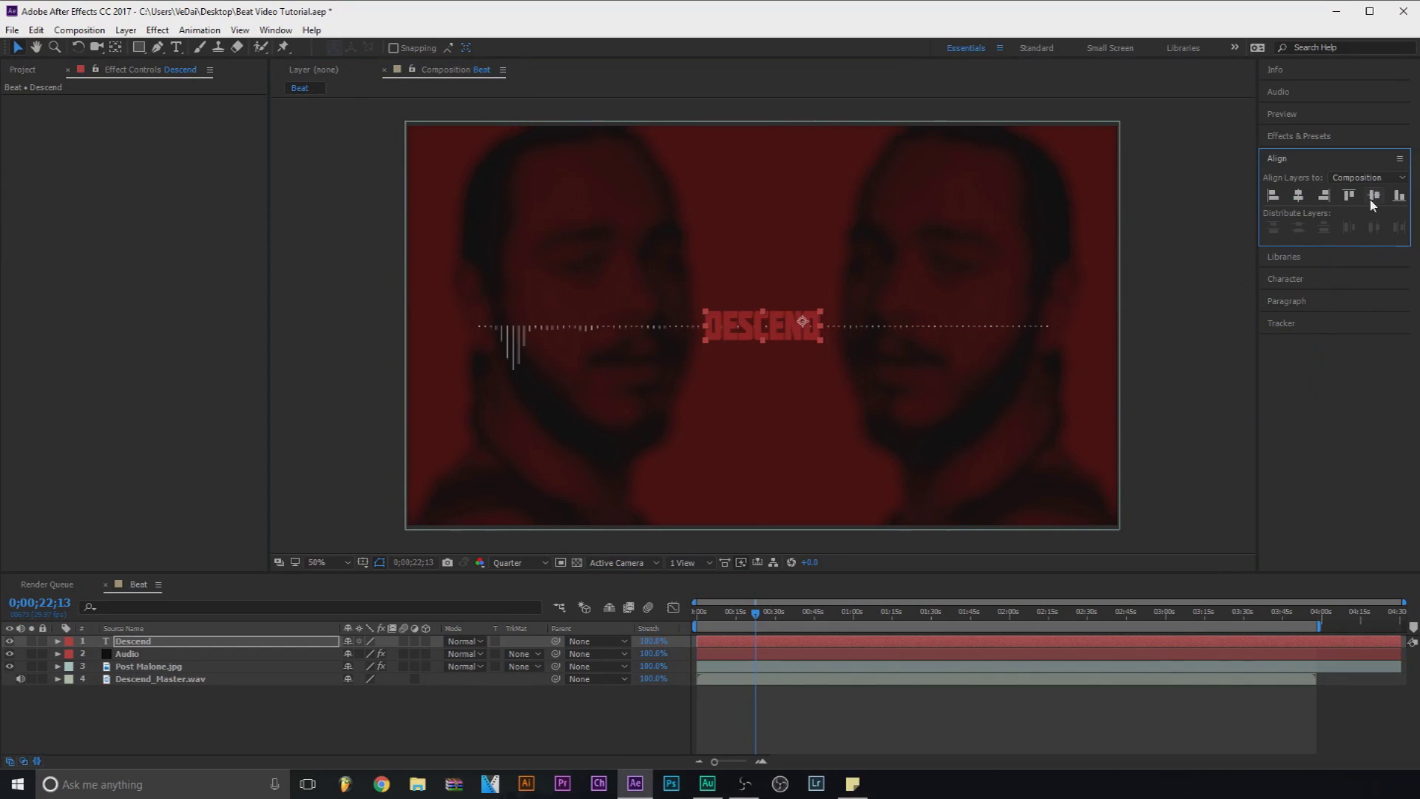
Step: Move the "Descend" text to just above the right end of the spectrum line and reduce its height slightly
left_click_drag(774, 336, 1007, 320)
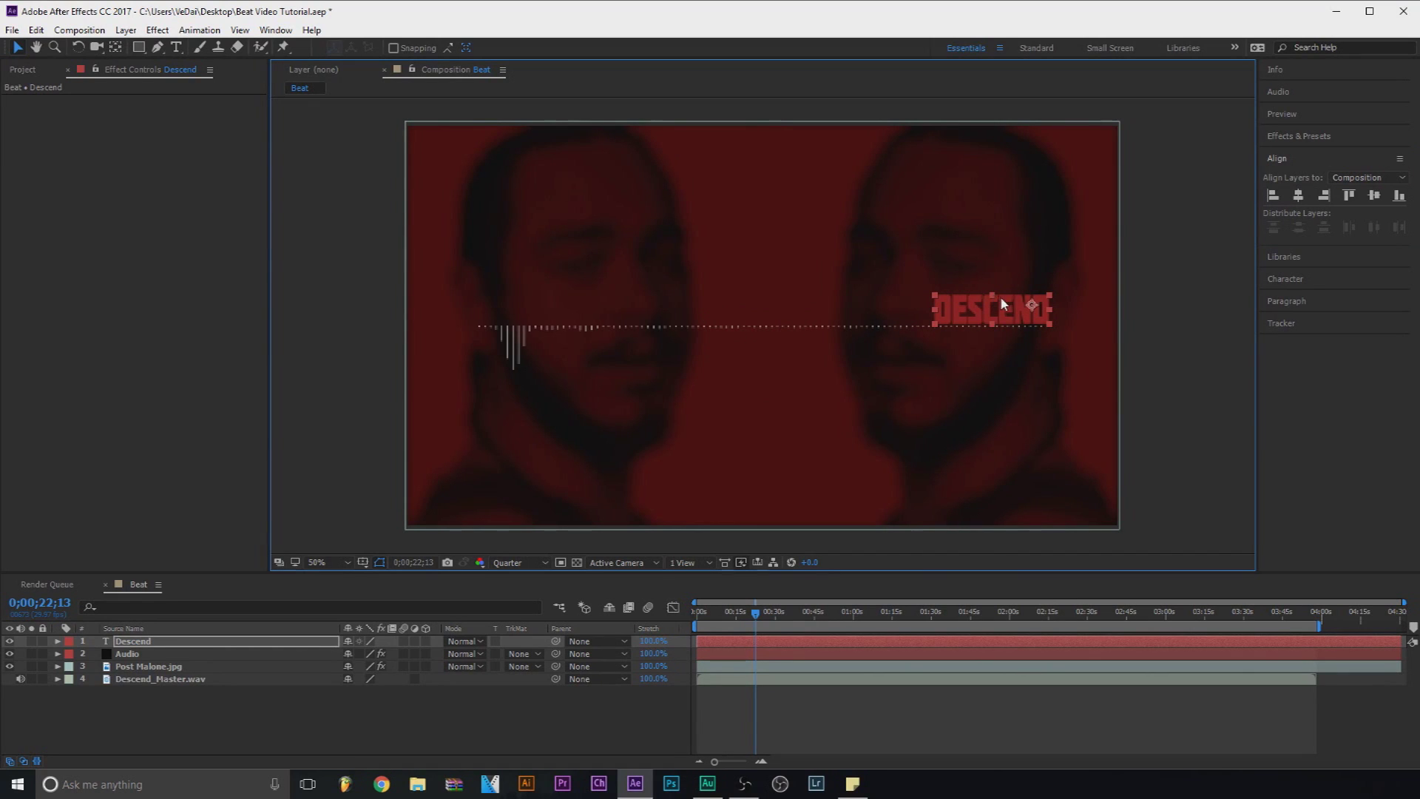
left_click_drag(991, 295, 994, 297)
Step: Change the "Descend" text's fill color to near-white
left_click(1301, 280)
left_click(1385, 231)
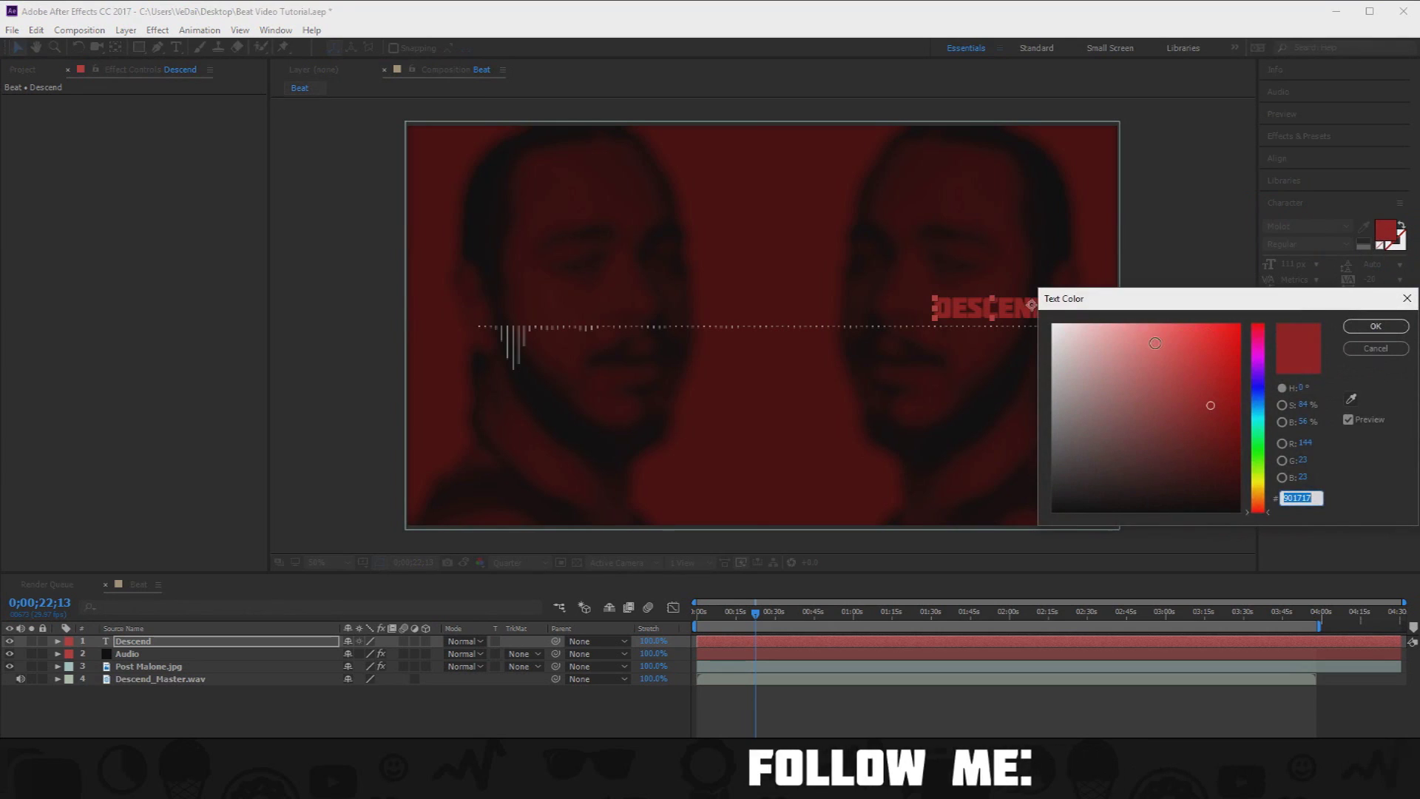
left_click_drag(1136, 300, 1246, 149)
mouse_move(1323, 358)
left_mouse_down()
mouse_move(1324, 375)
mouse_move(1363, 394)
left_mouse_up()
left_click_drag(1209, 361, 1158, 189)
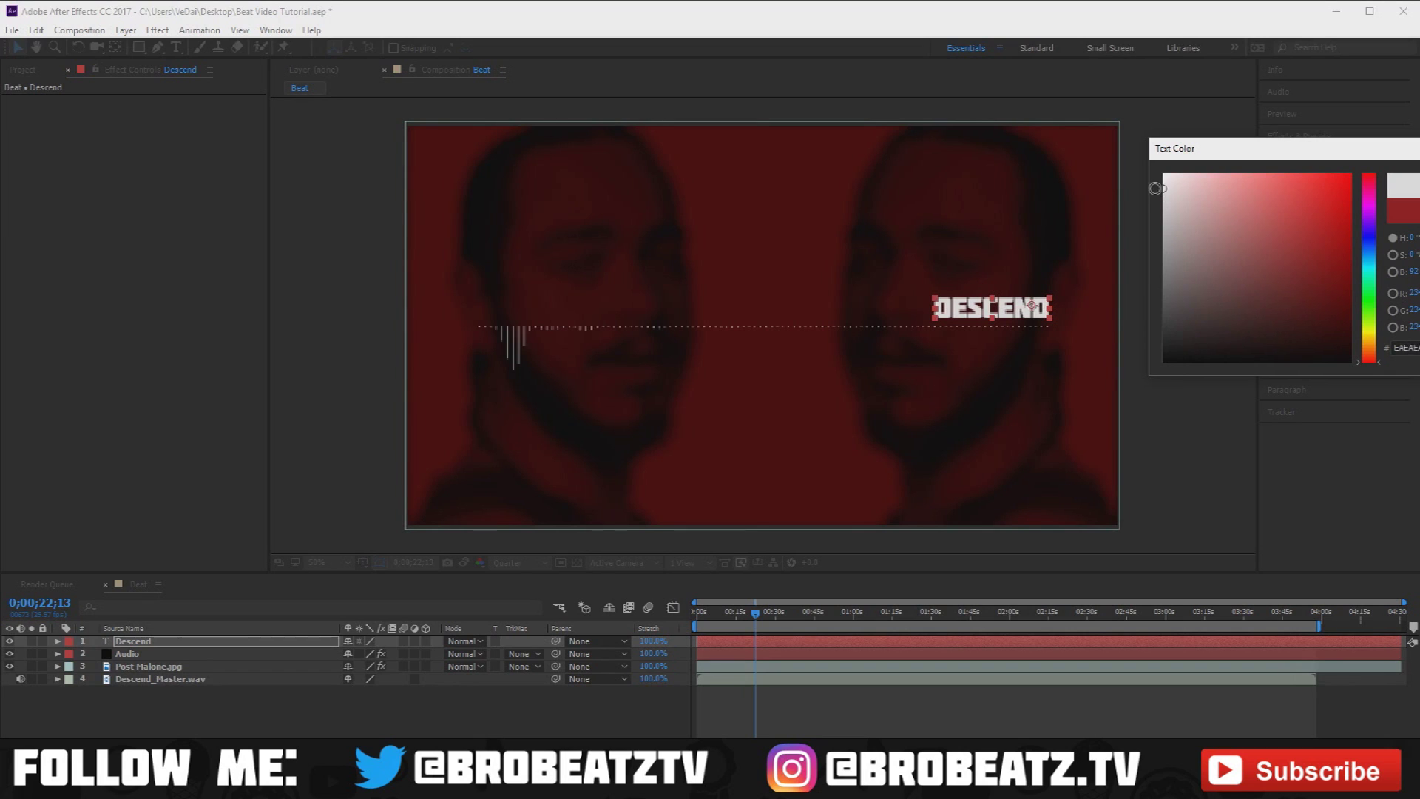
key("Return")
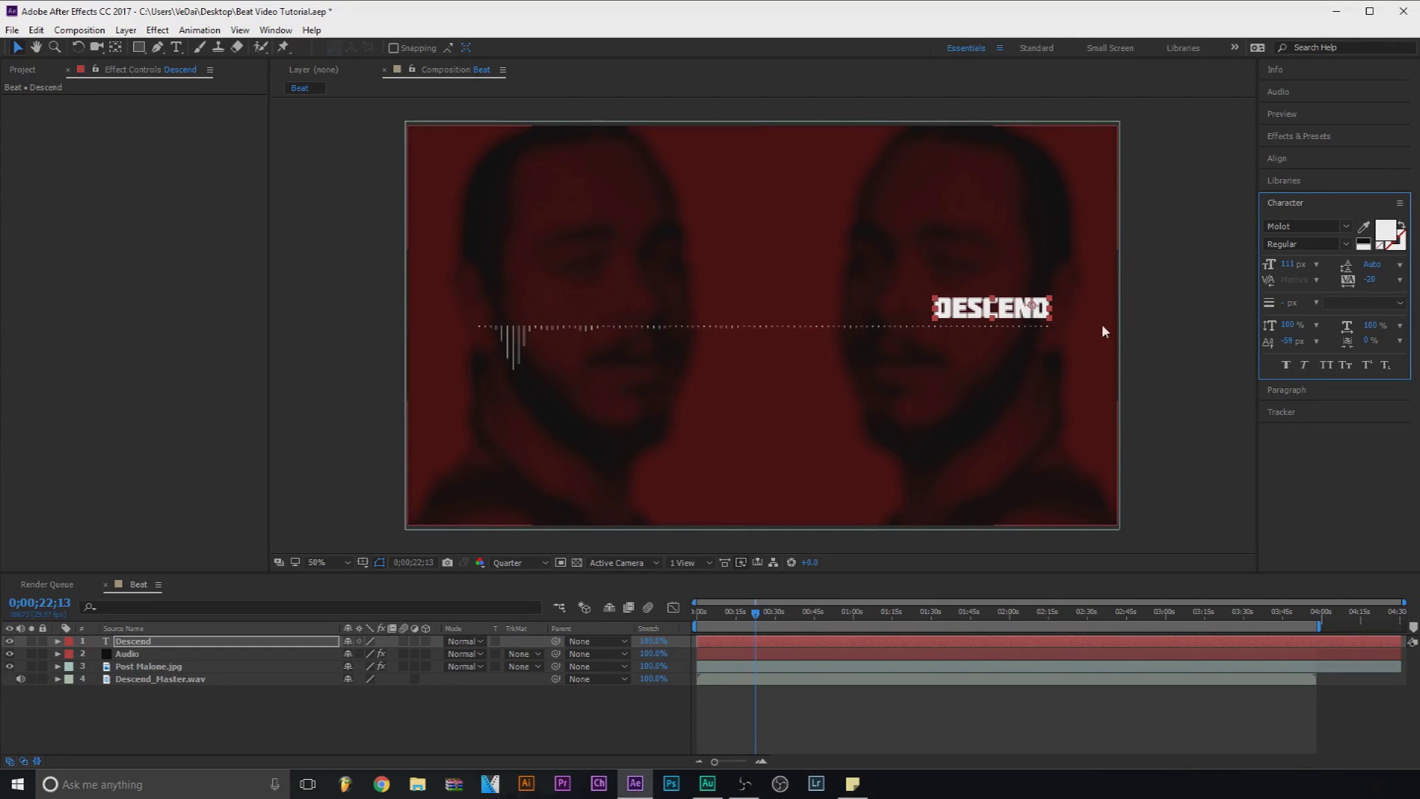
Step: Scale the "Descend" text down and place it directly above the right end of the spectrum line
left_click(198, 646)
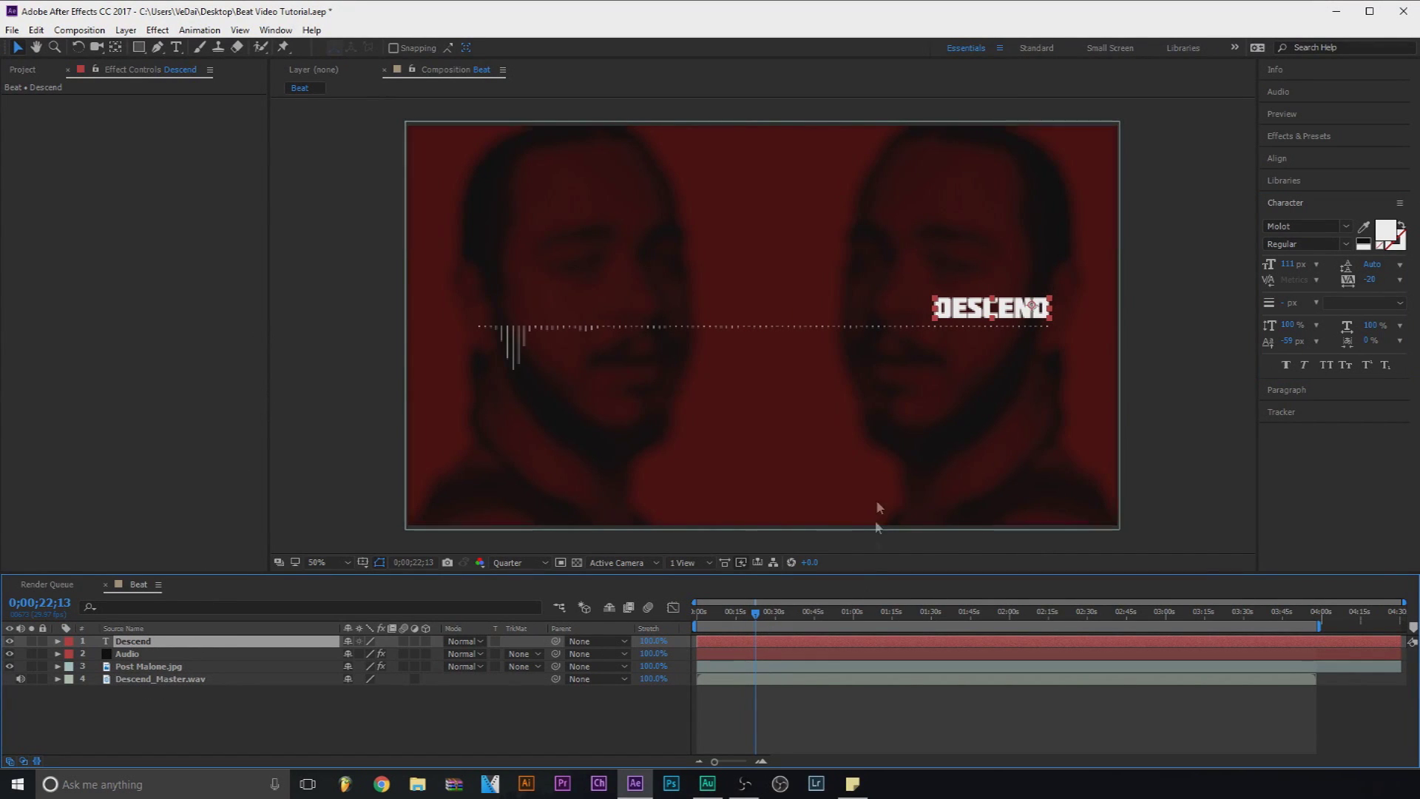
left_click(938, 306)
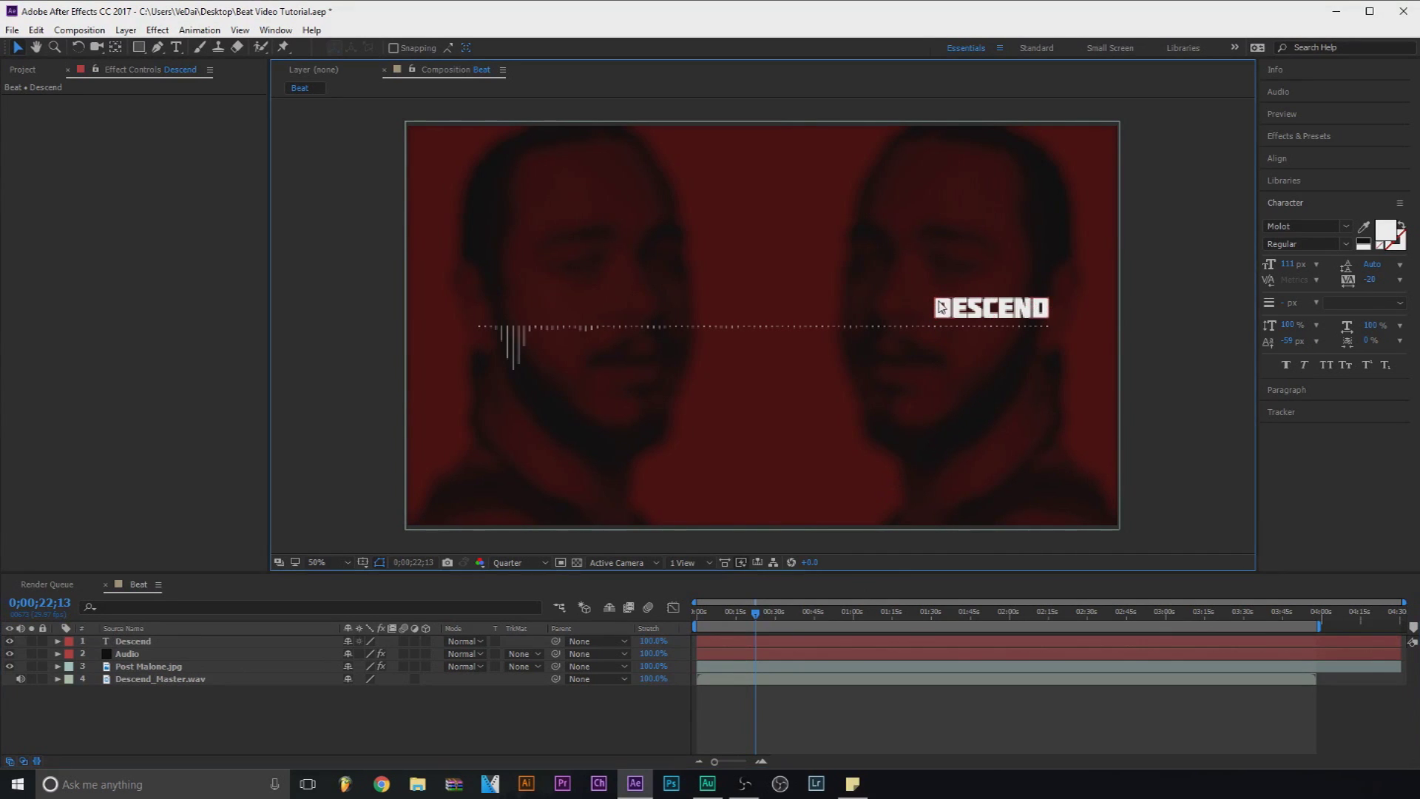
key("Return")
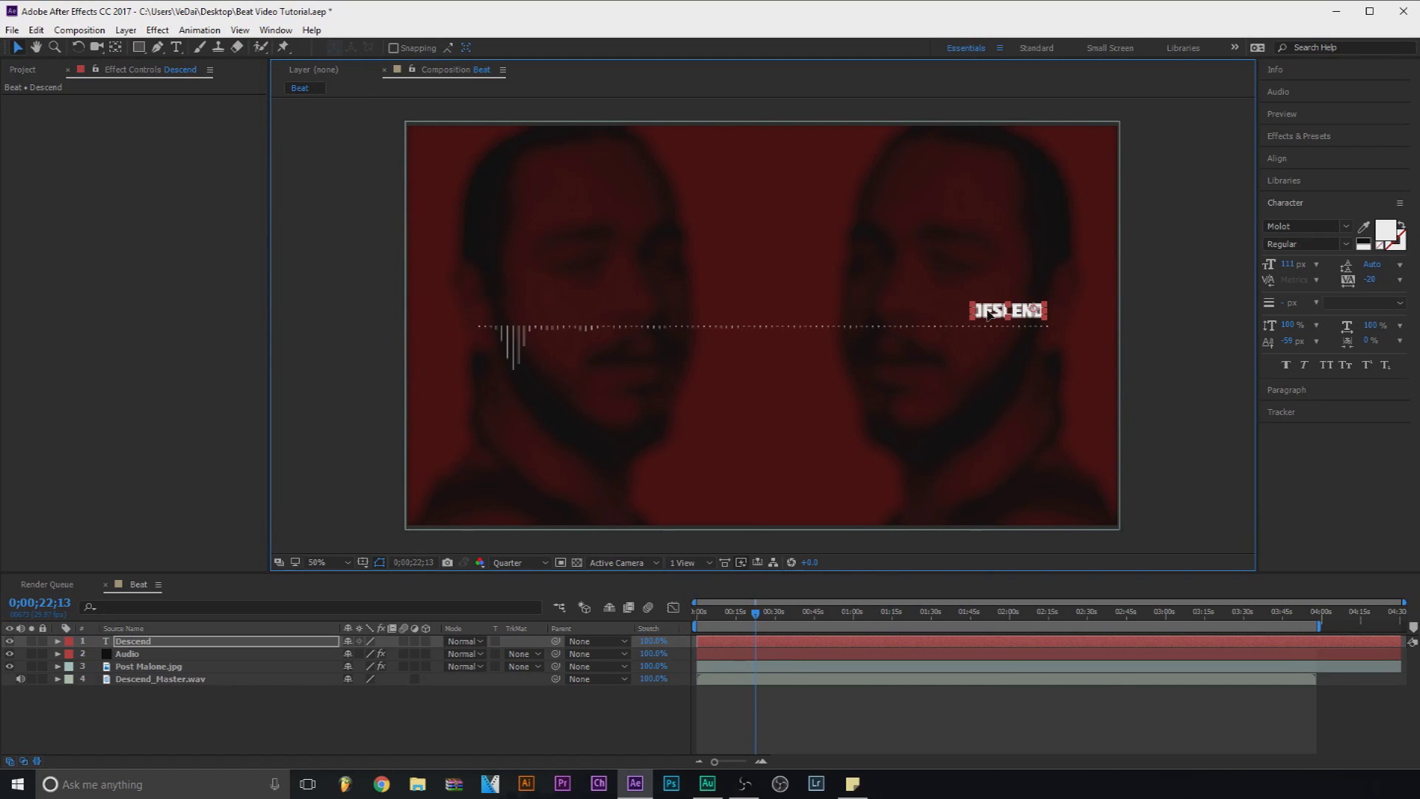
left_click(1006, 281)
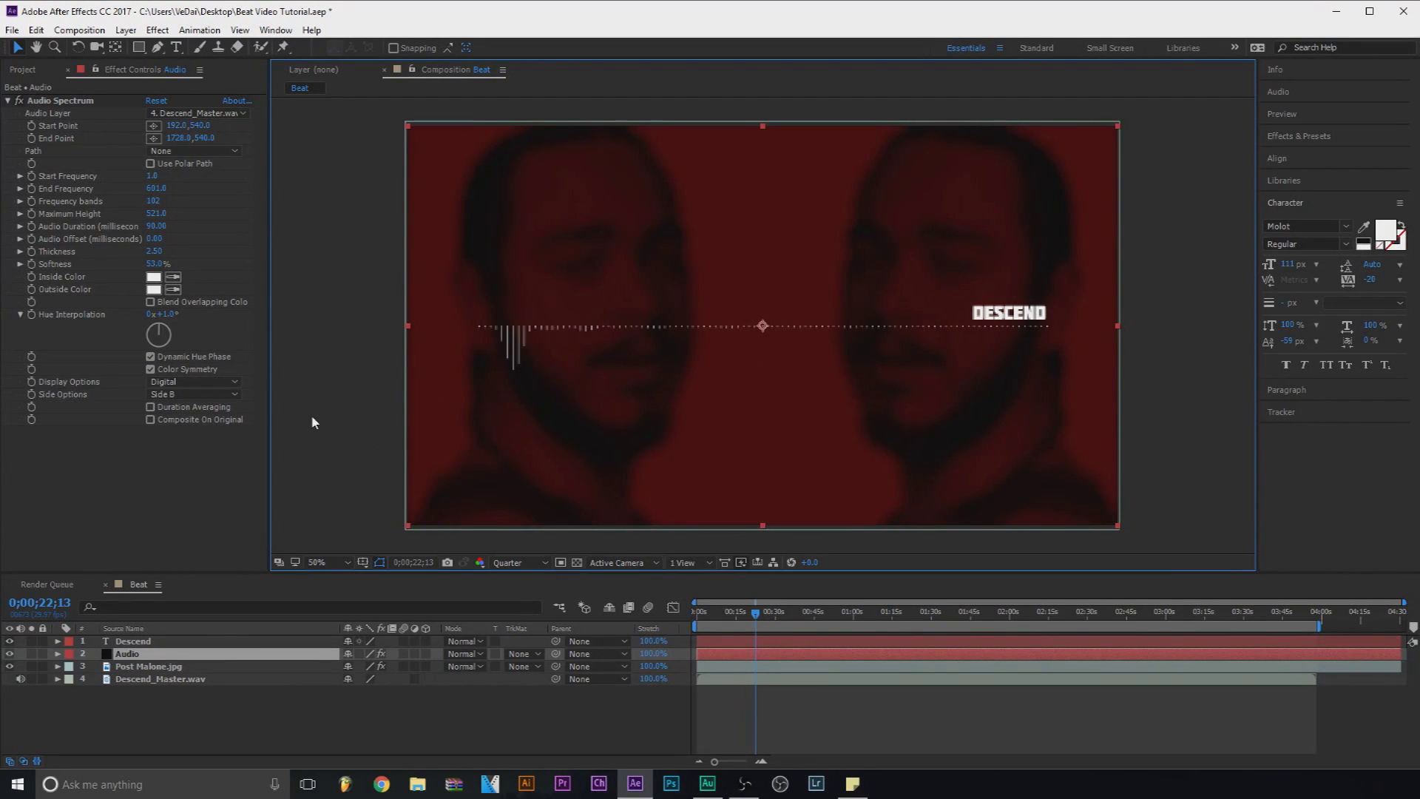
Step: Add a text layer reading "TheBeatMakers" at 103 px above the left end of the spectrum line
left_click(185, 629)
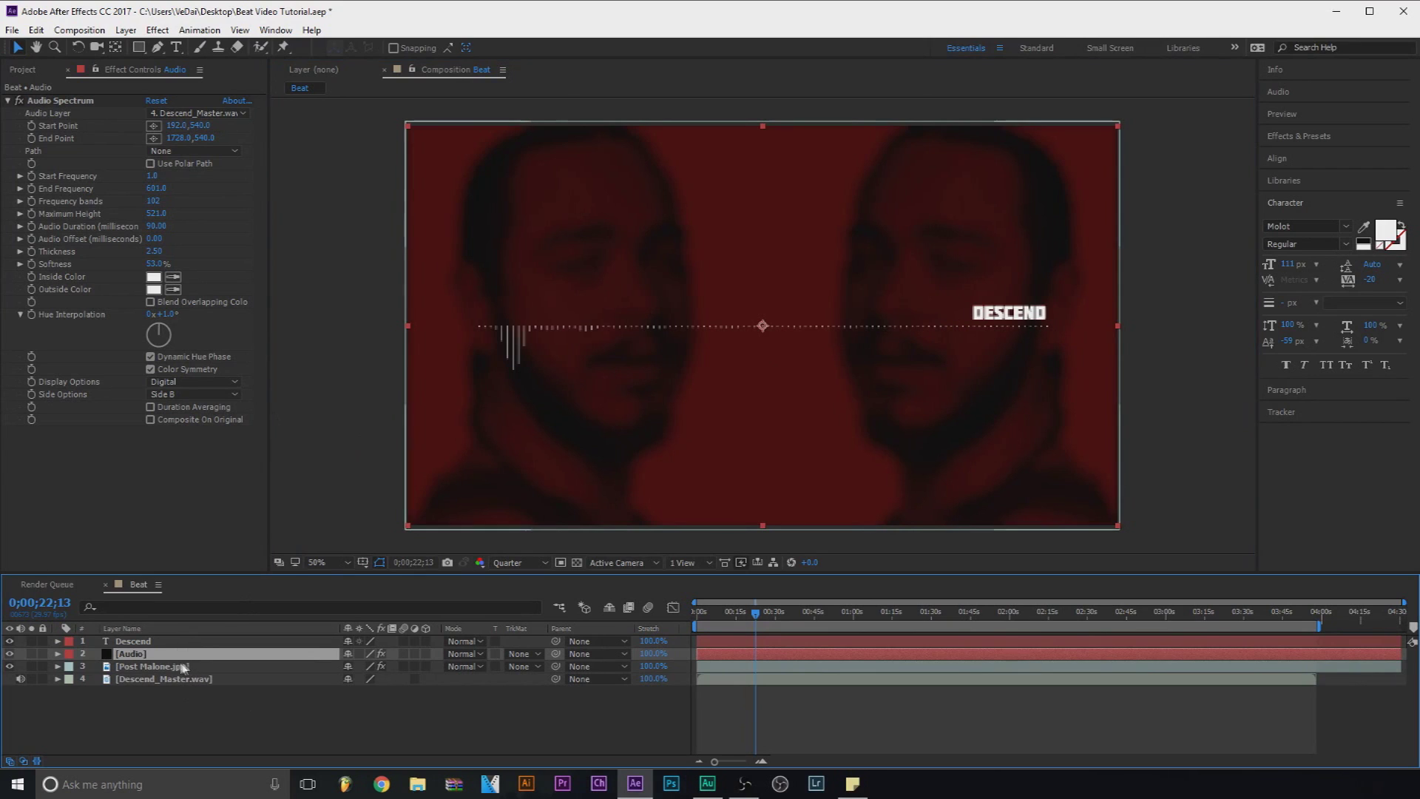
left_click(198, 697)
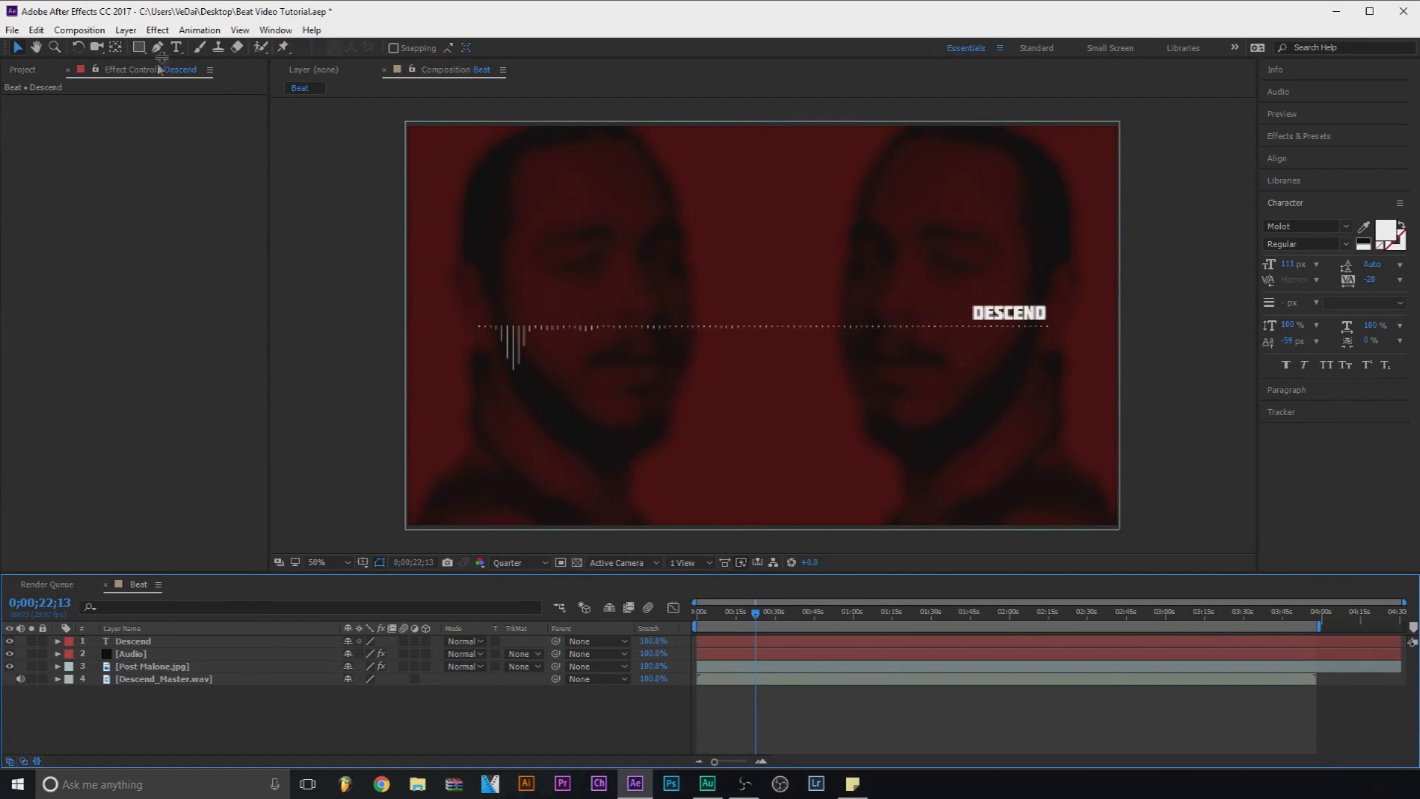
left_click(177, 46)
left_click_drag(479, 265, 683, 321)
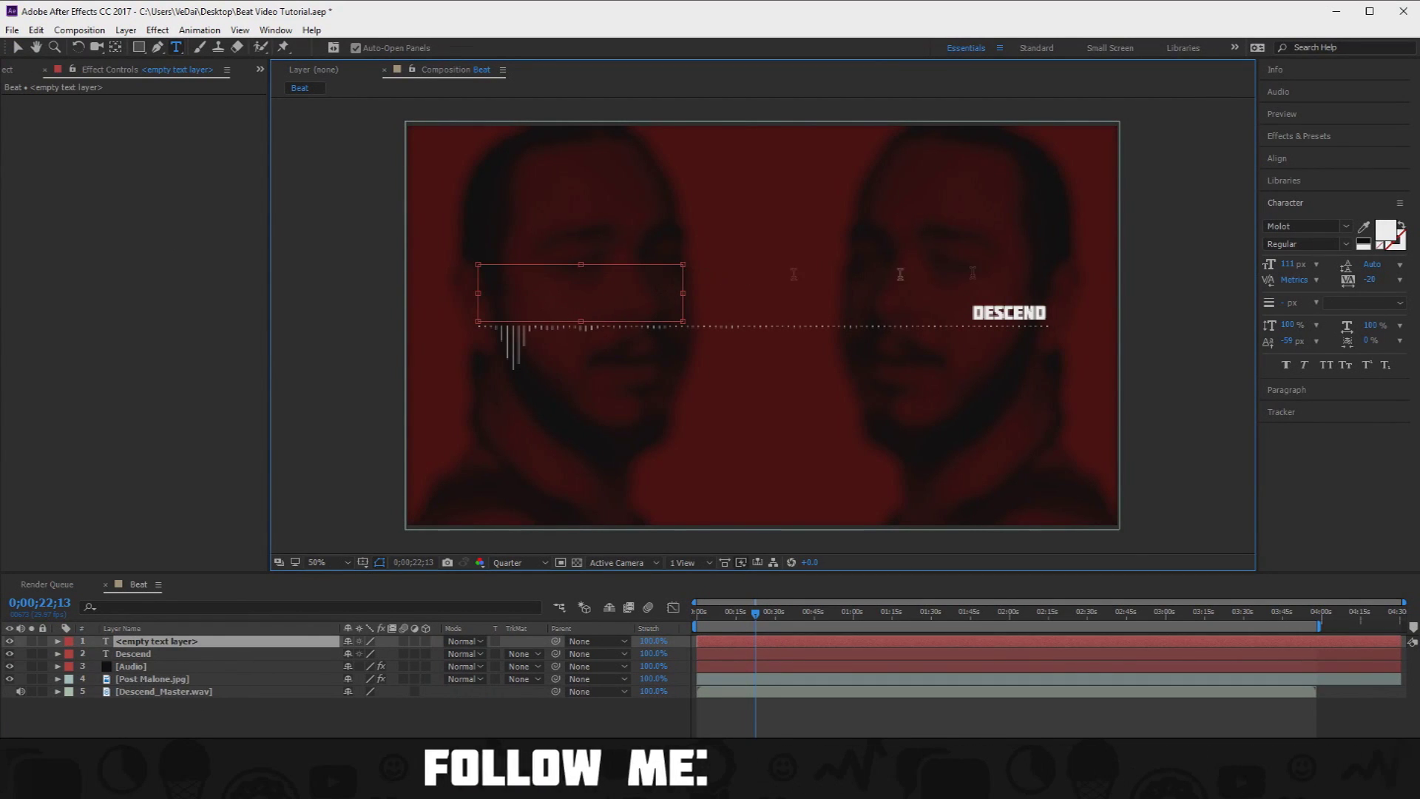
left_click_drag(1286, 267, 1275, 268)
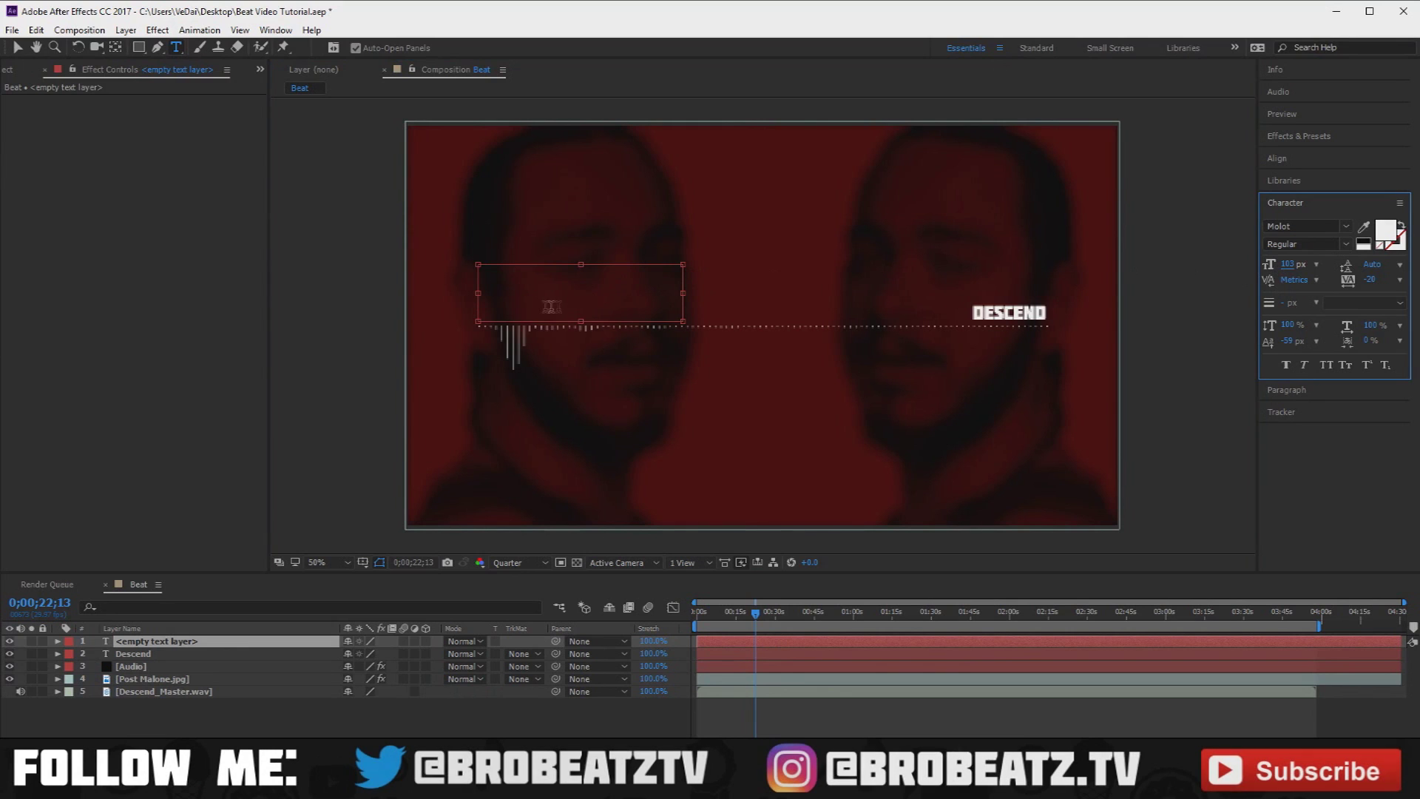
type("The")
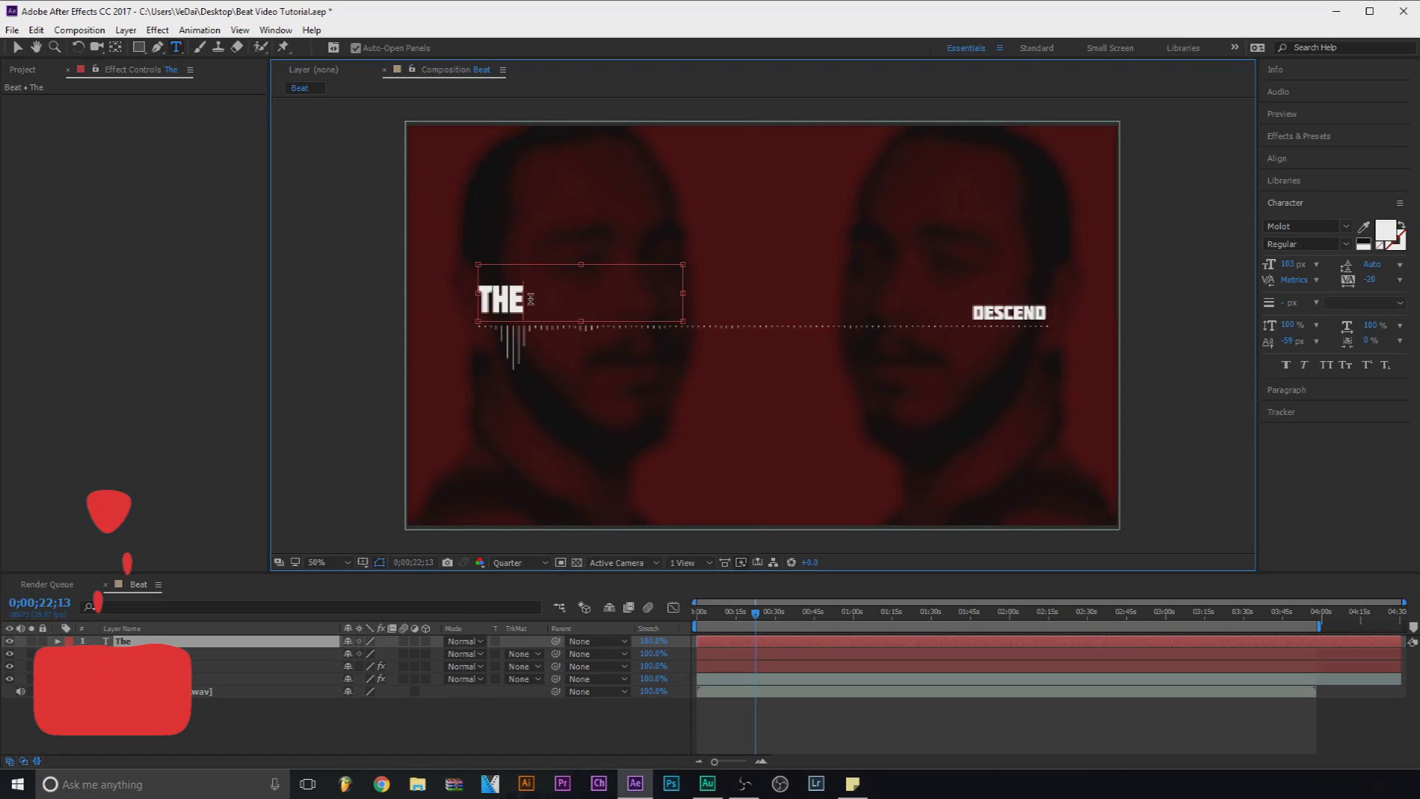
type("Beat")
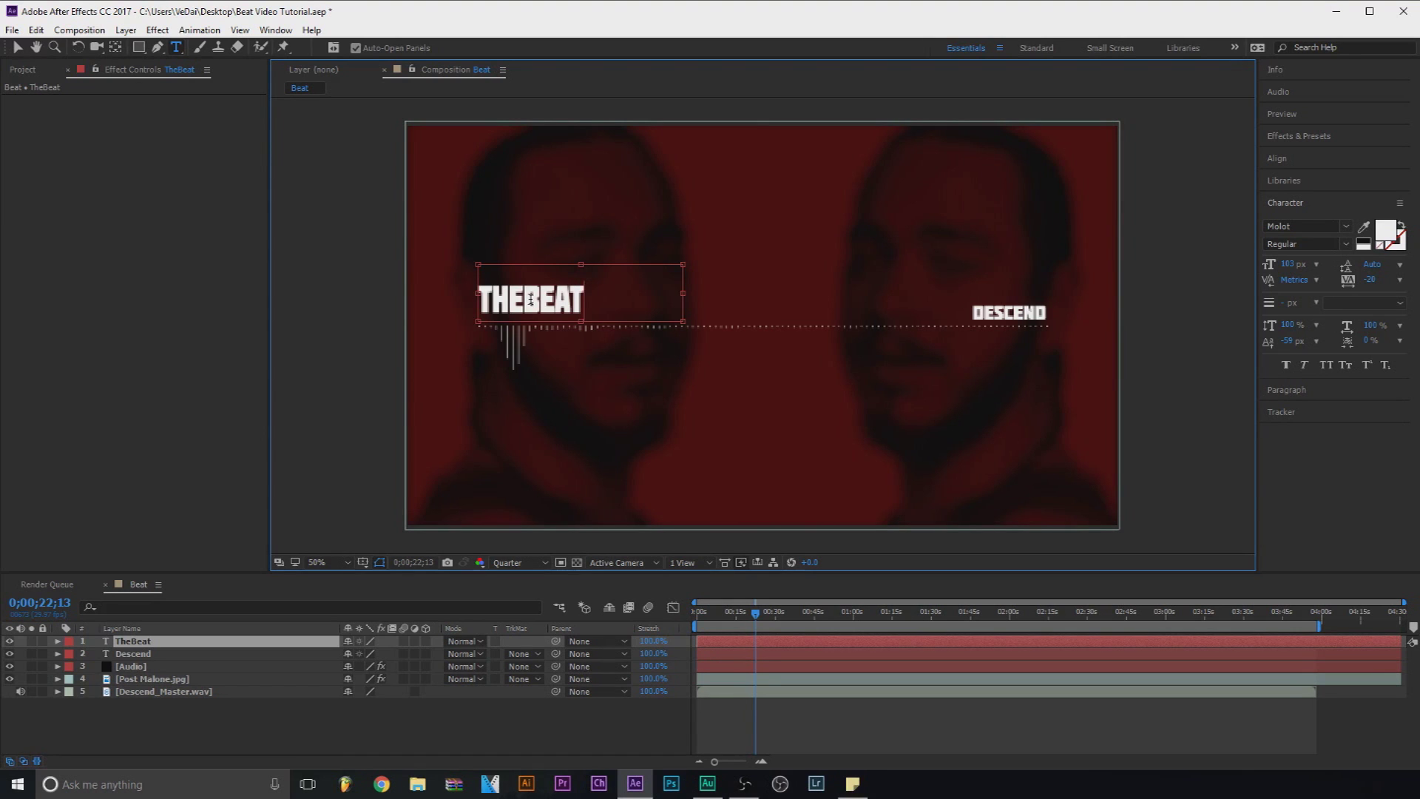
type("Makers")
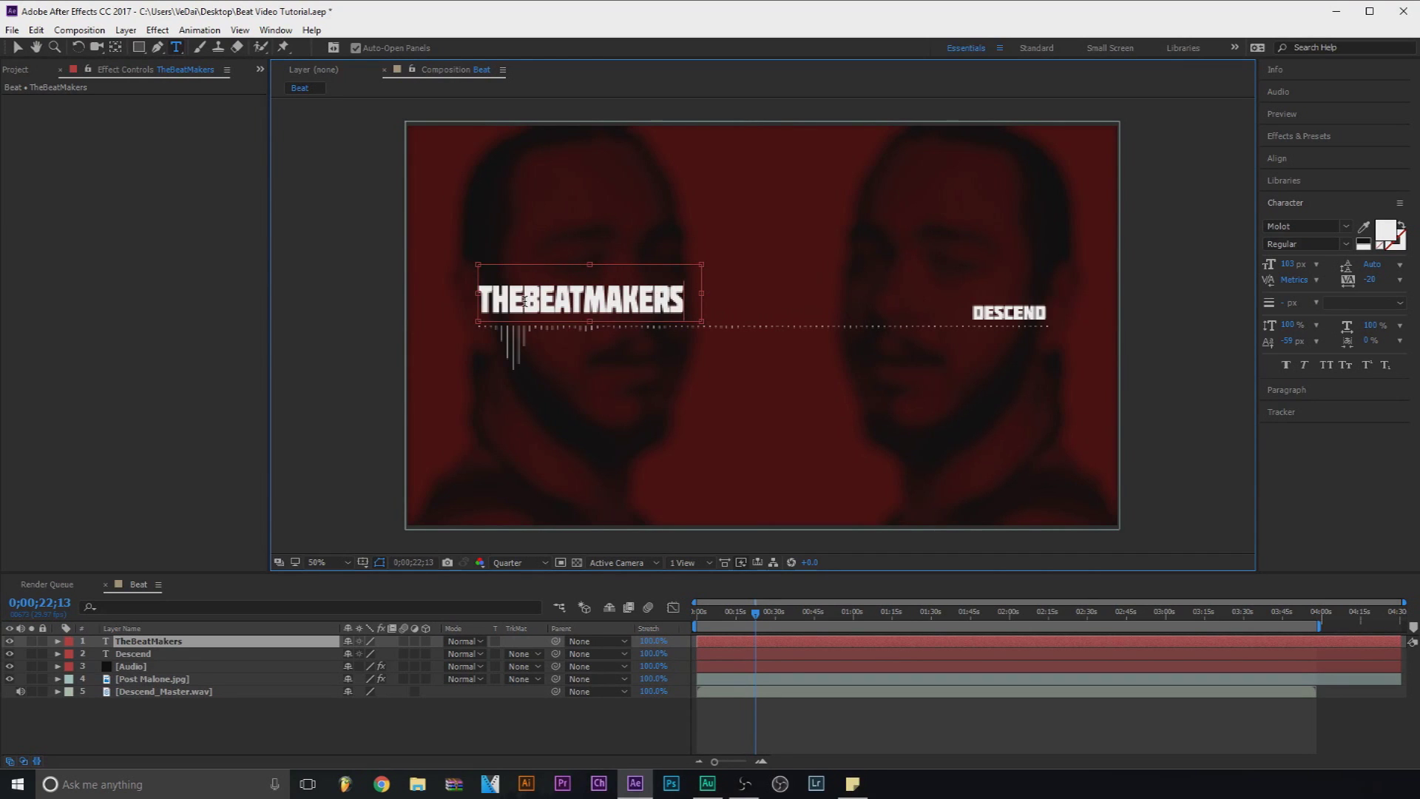
Step: Try Subscript, Superscript and All Caps on "The" in TheBeatMakers, and style it with Small Caps and Faux Italic
left_click_drag(525, 302, 493, 300)
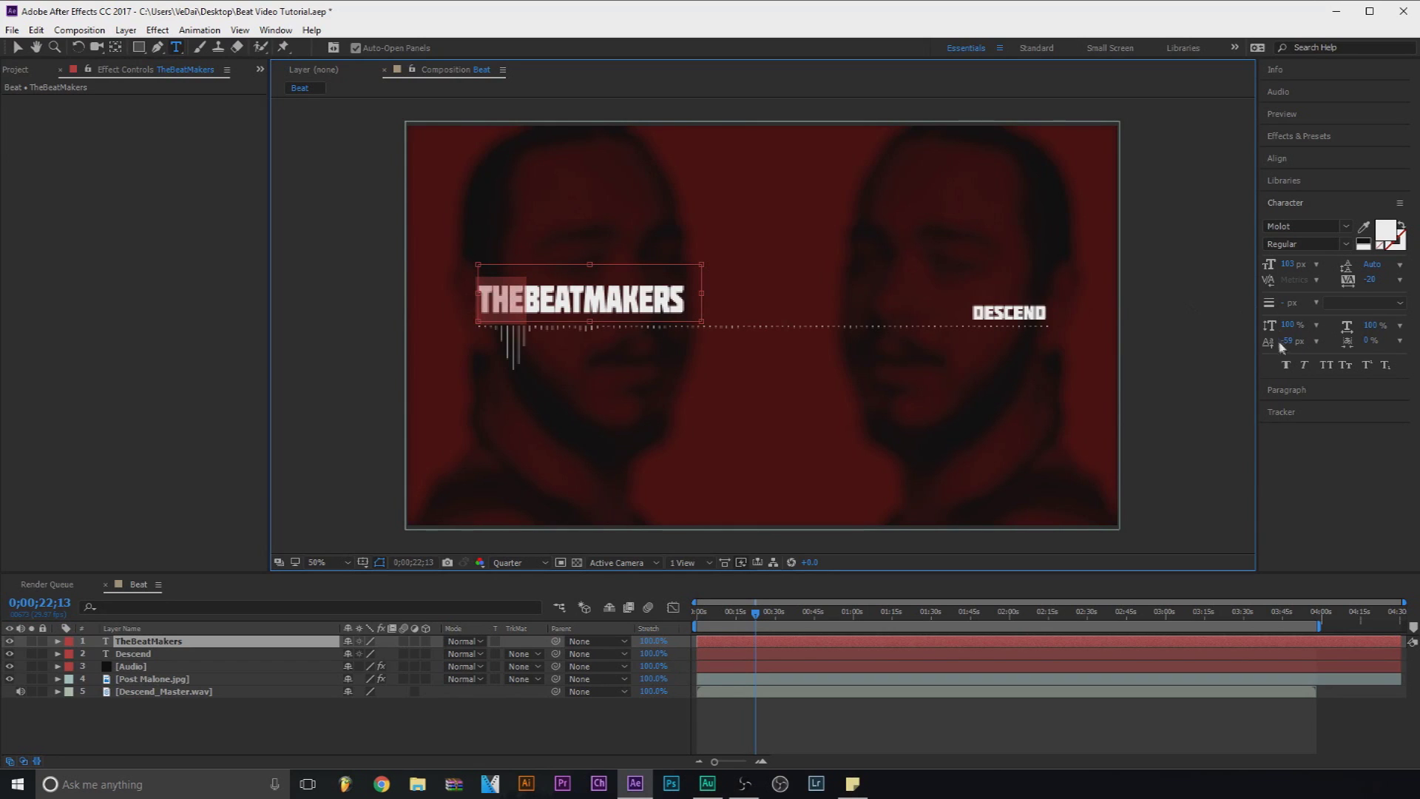
left_click(1387, 366)
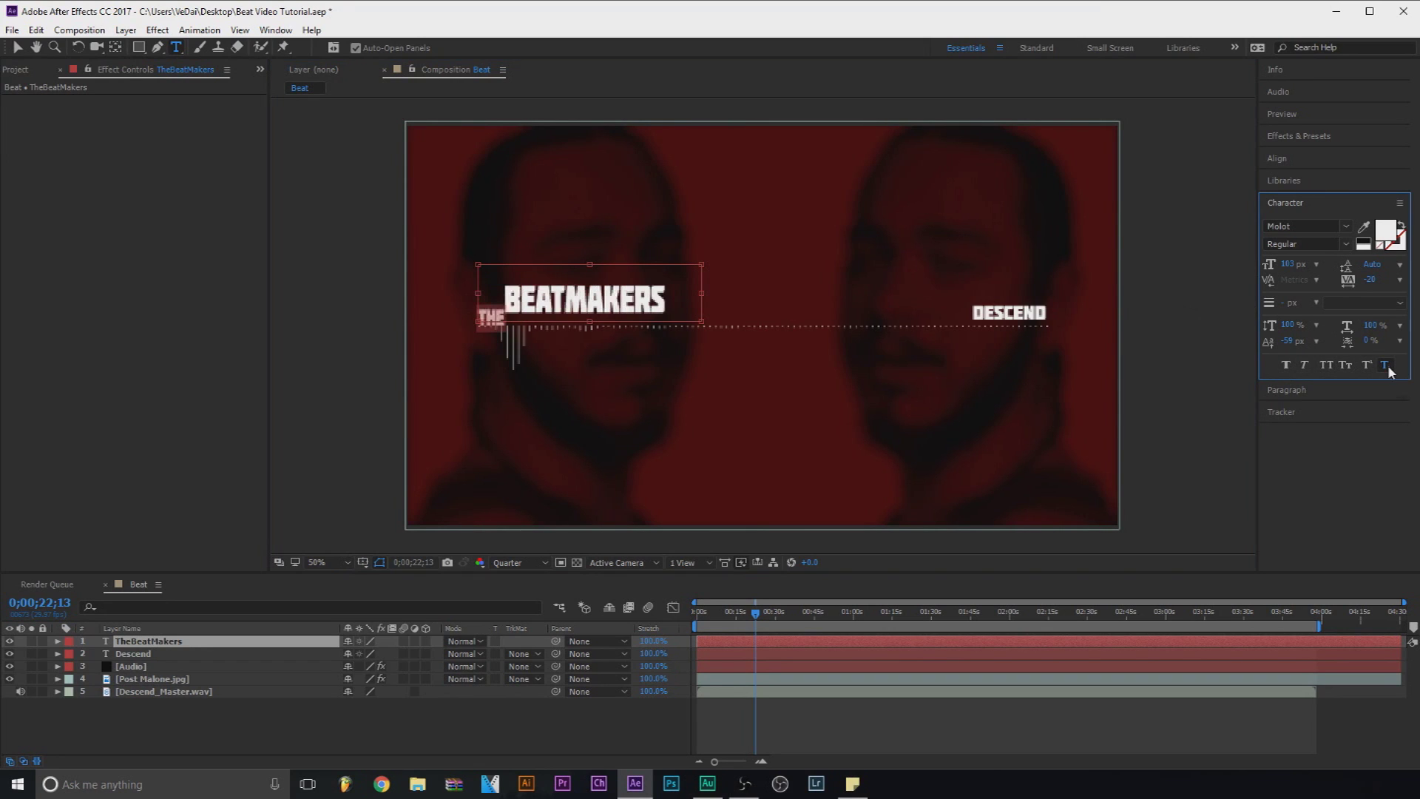
left_click(1386, 366)
left_click(1366, 365)
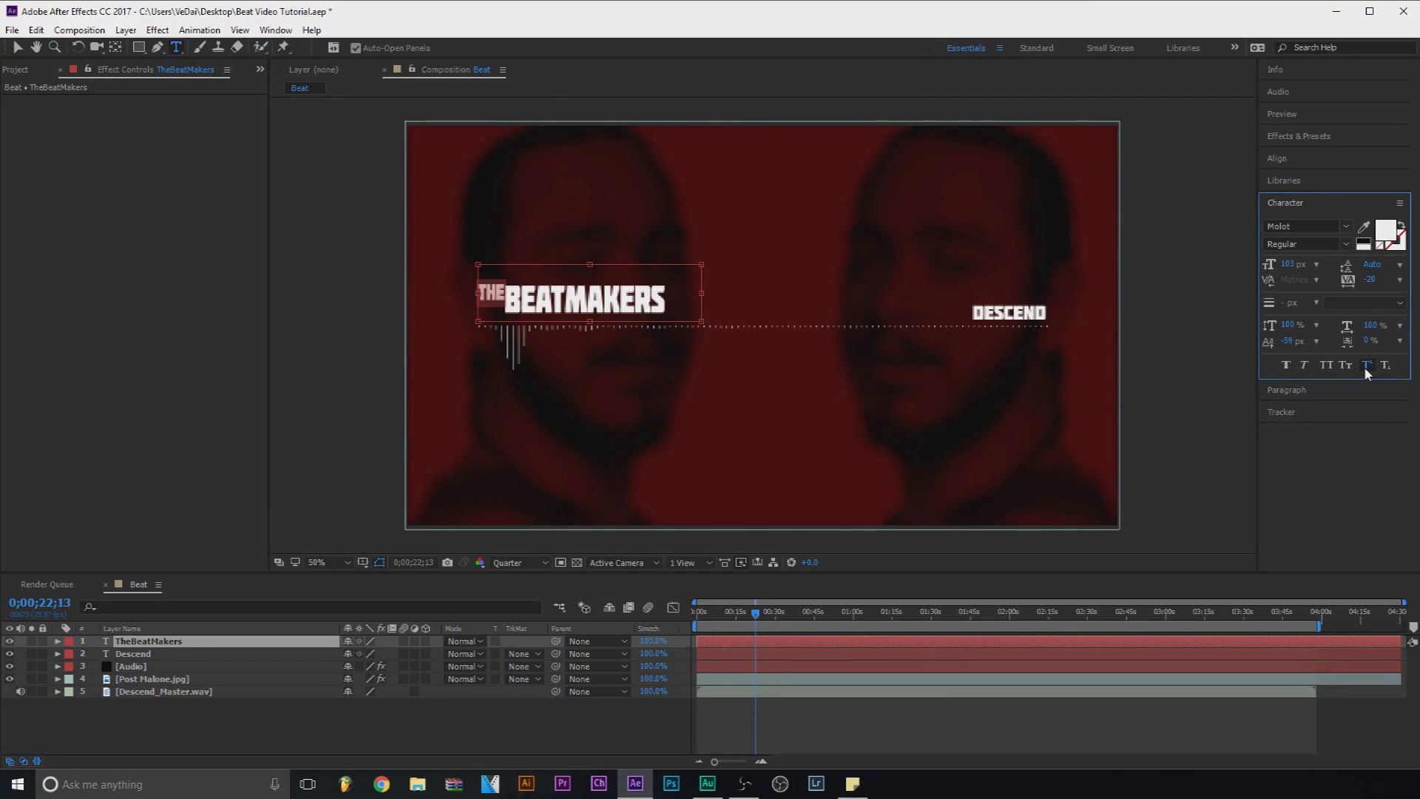
left_click(1365, 365)
left_click(1345, 365)
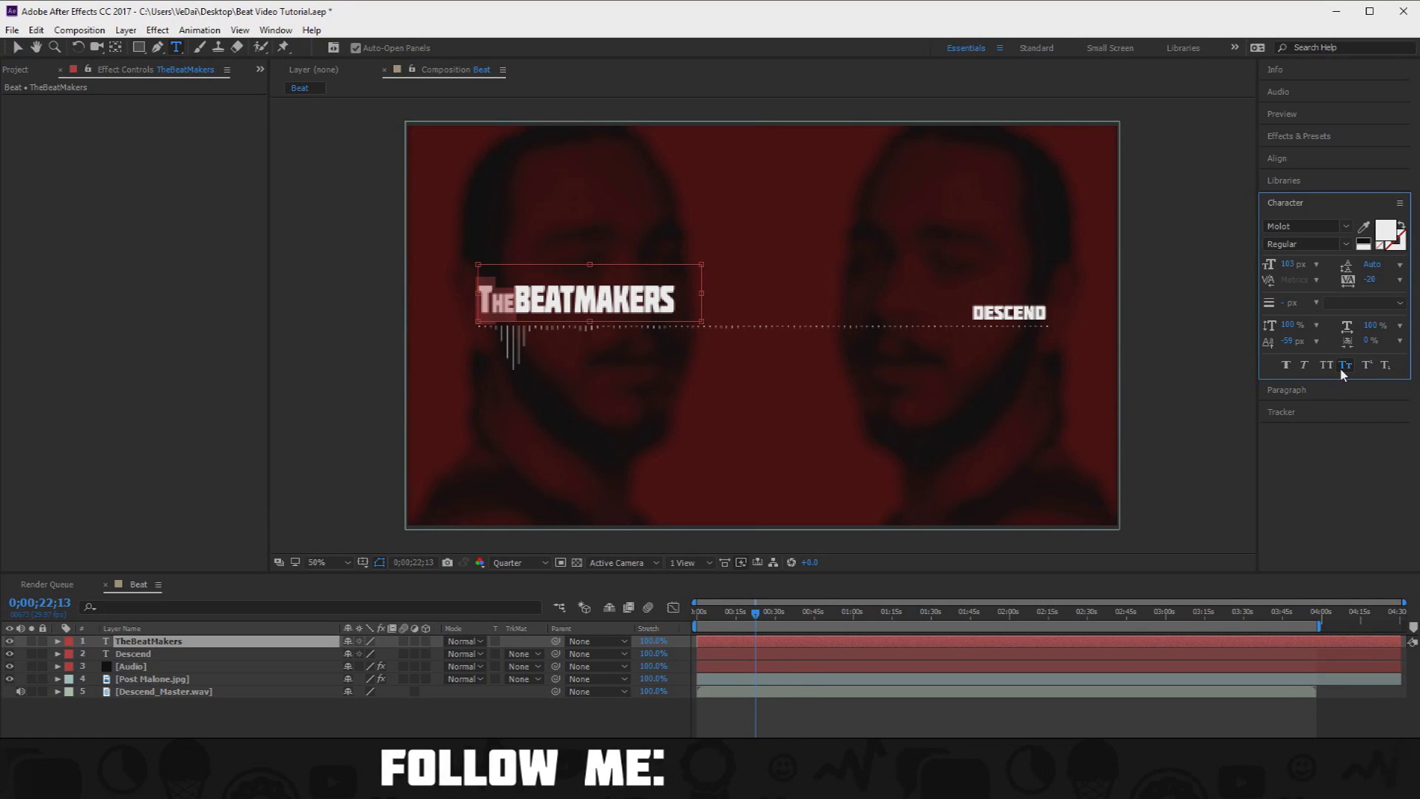
left_click(1328, 367)
left_click(1304, 365)
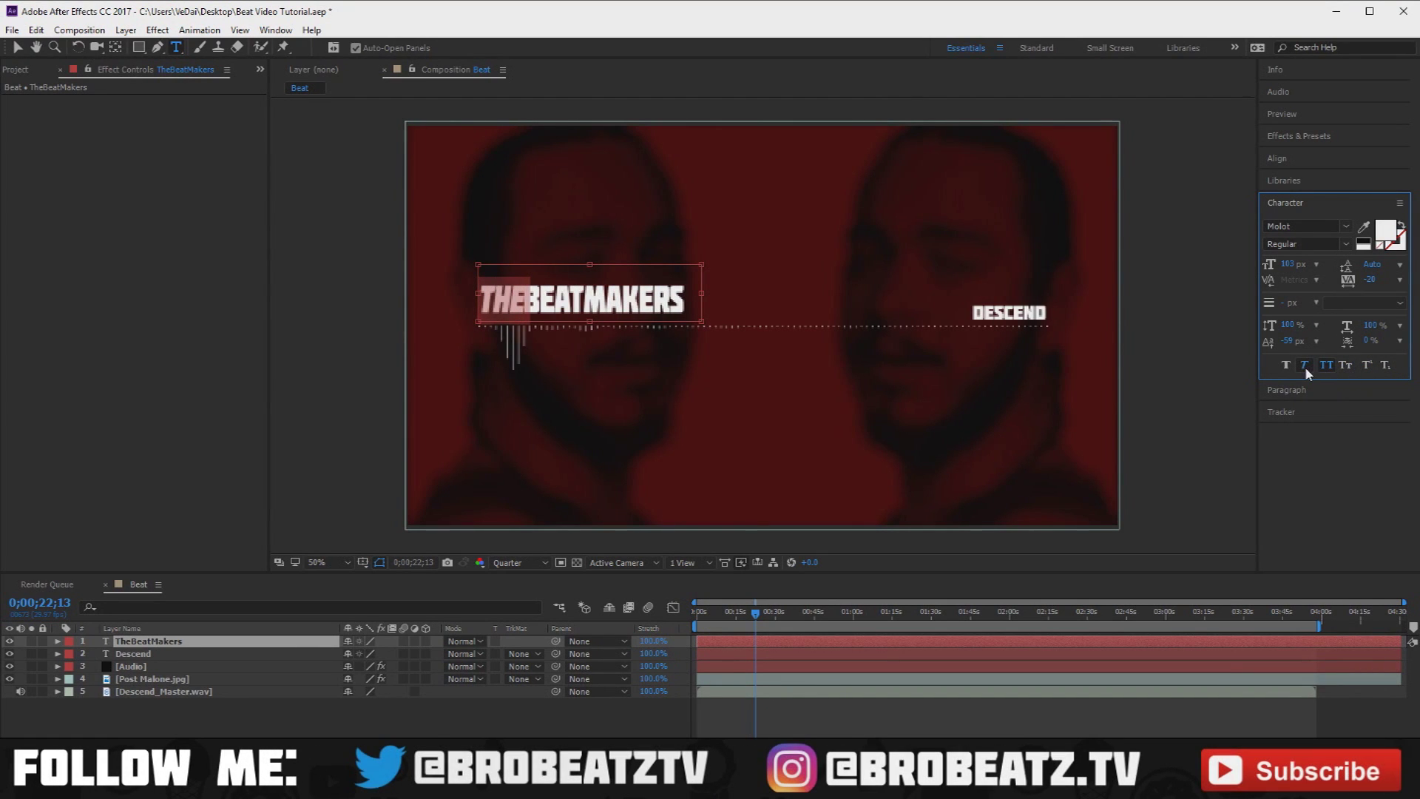
left_click(1344, 365)
Step: Apply Faux Italic to the "BeatMakers" part of the text
left_click_drag(677, 303, 513, 304)
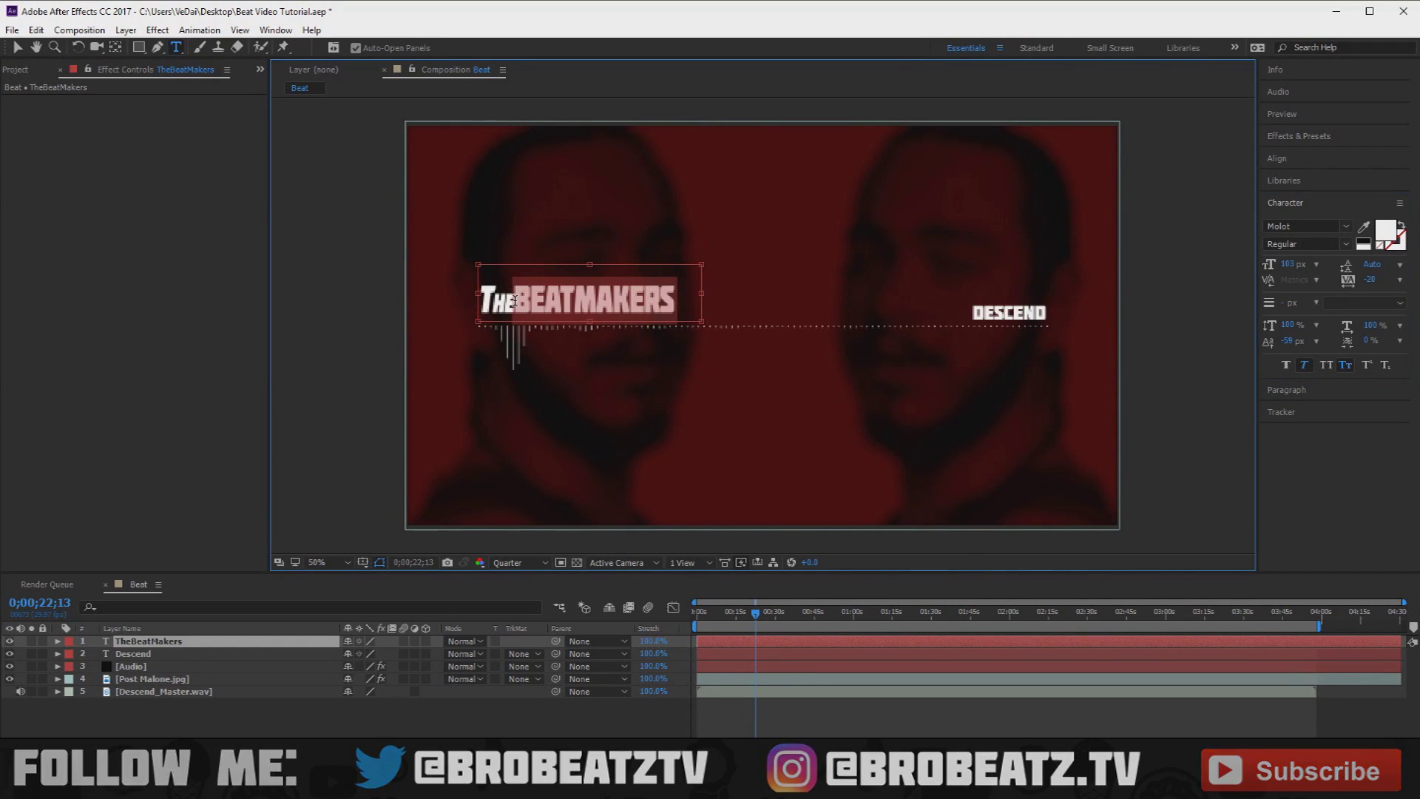
left_click(1306, 366)
left_click(574, 303)
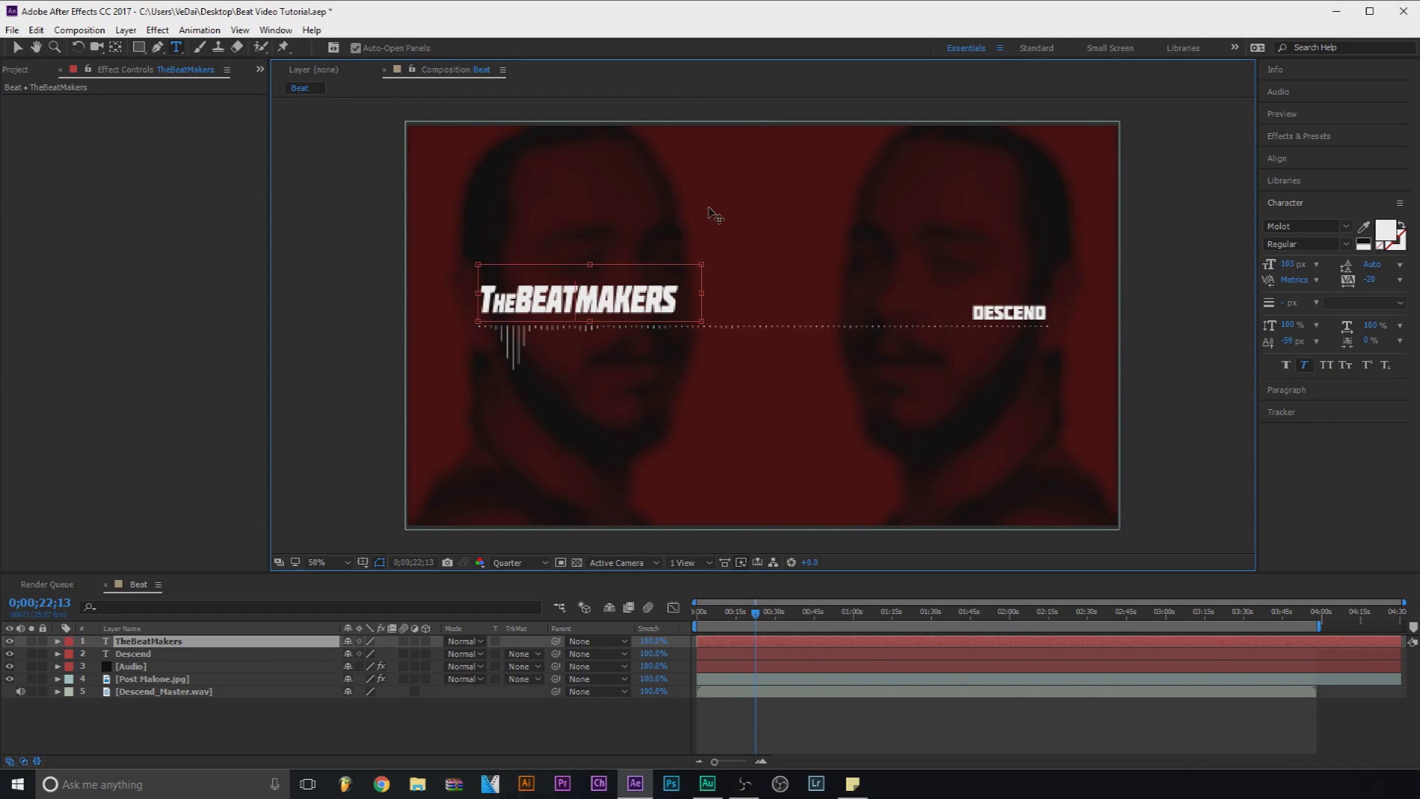
left_click(677, 302)
Step: Move the "TheBeatMakers" text slightly down so that it sits just above the spectrum line's left end
left_click(18, 47)
left_click(739, 259)
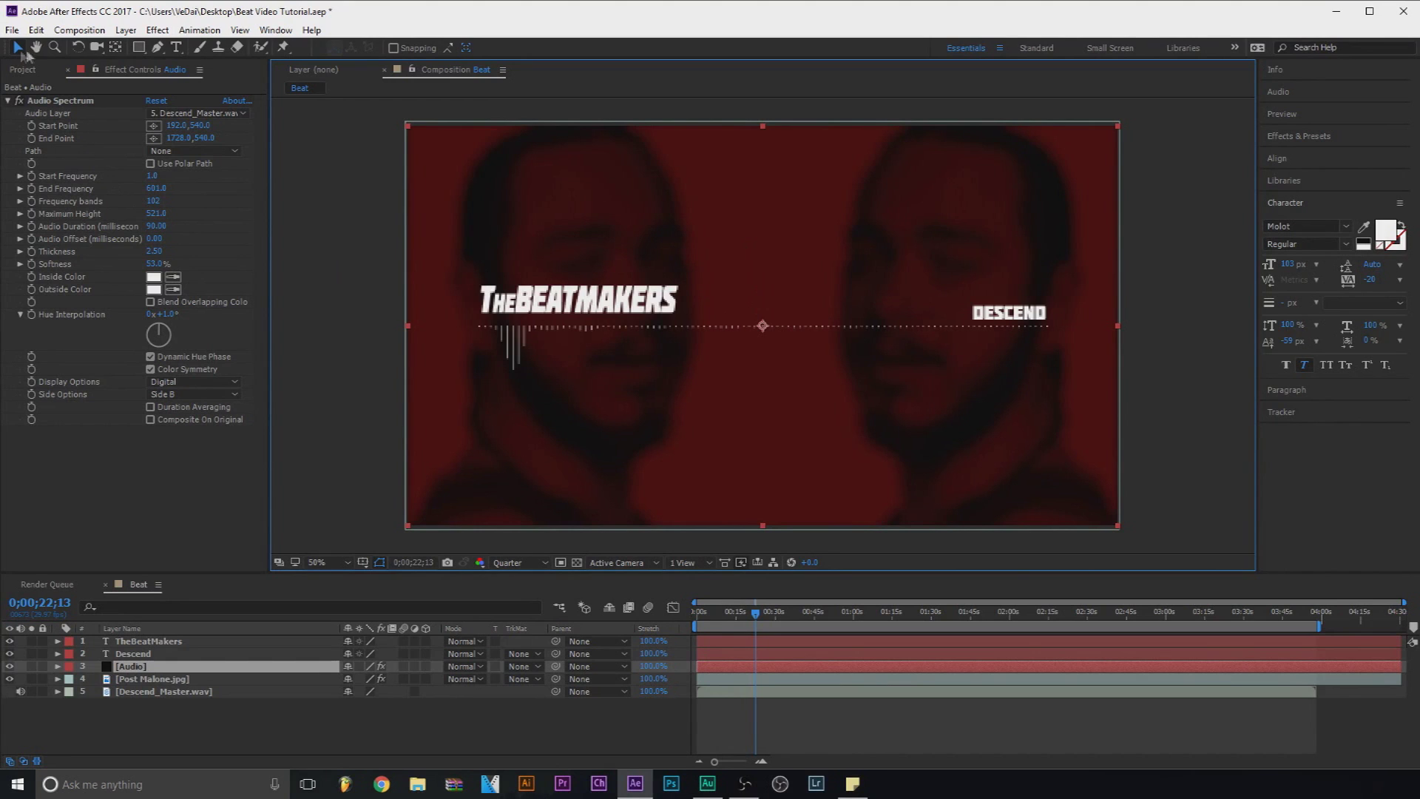
left_click(230, 641)
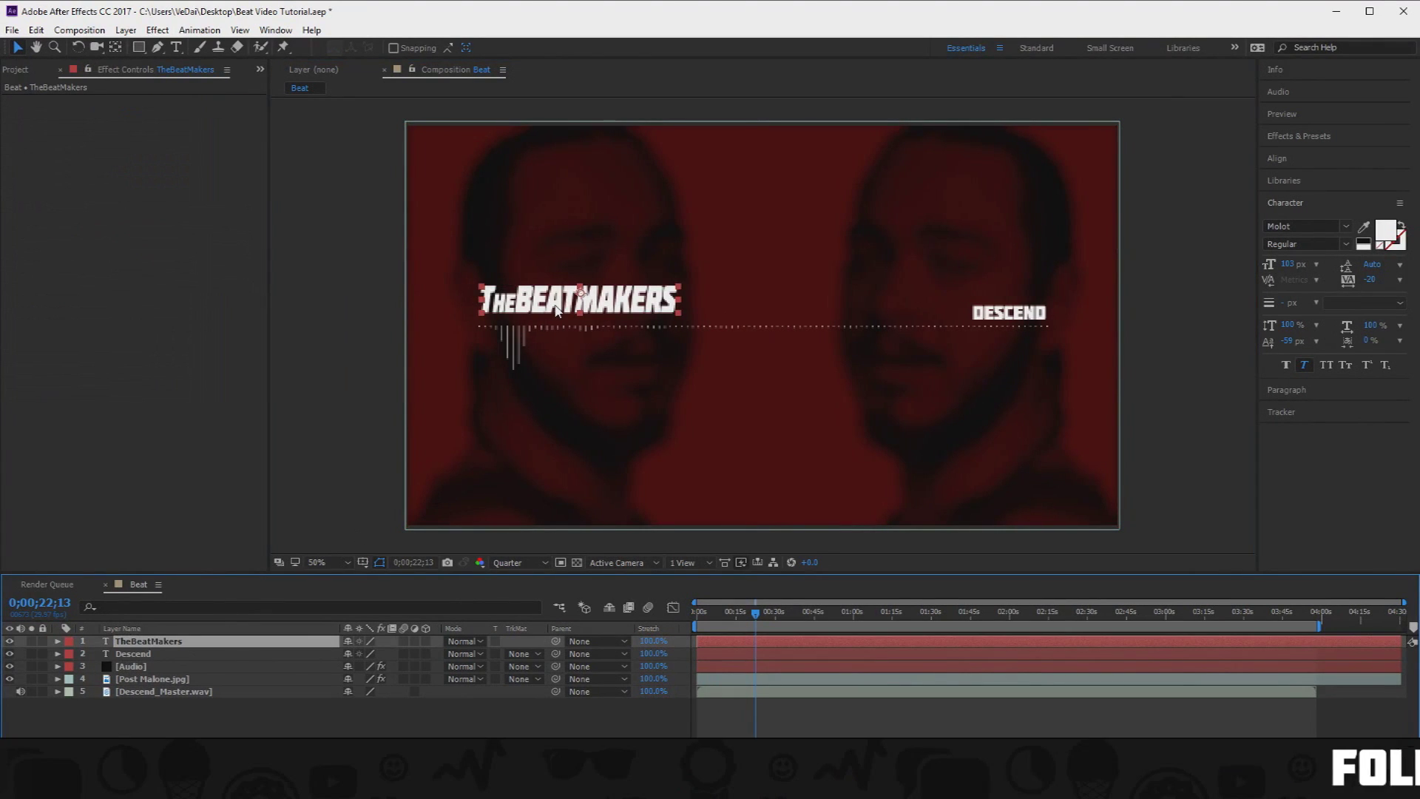
key("Return")
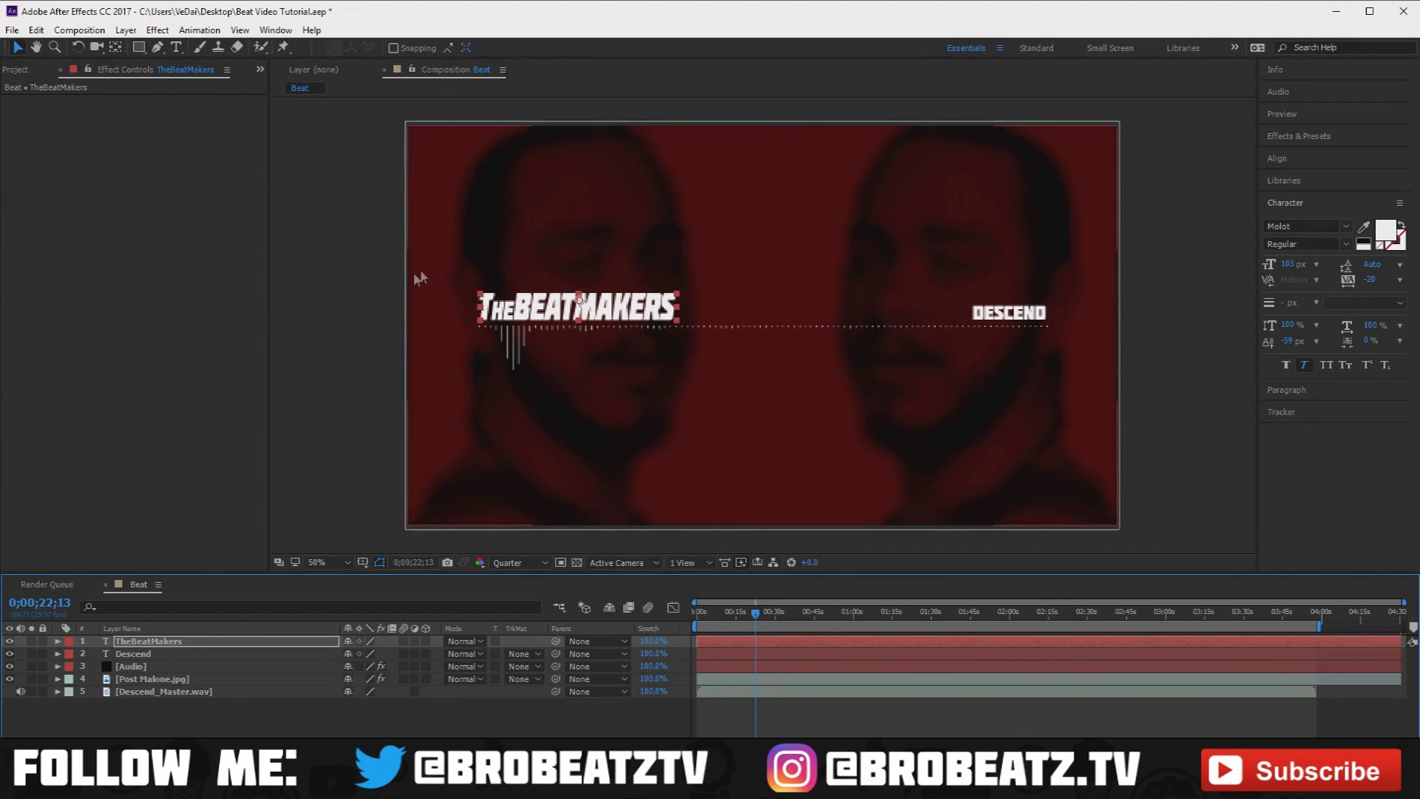
Step: Deselect the text layer and preview the composition from its start
left_click(304, 207)
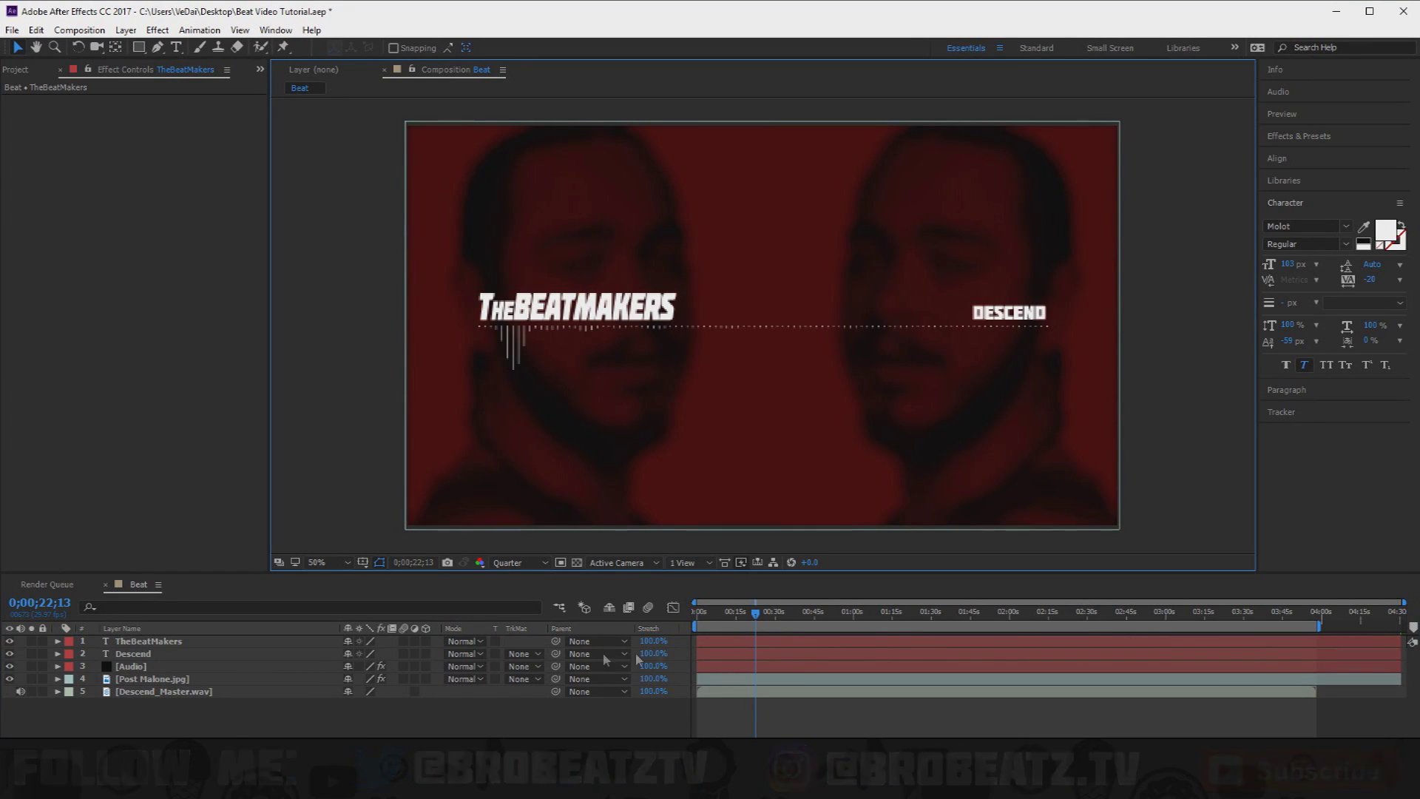
left_click(638, 582)
key("Home")
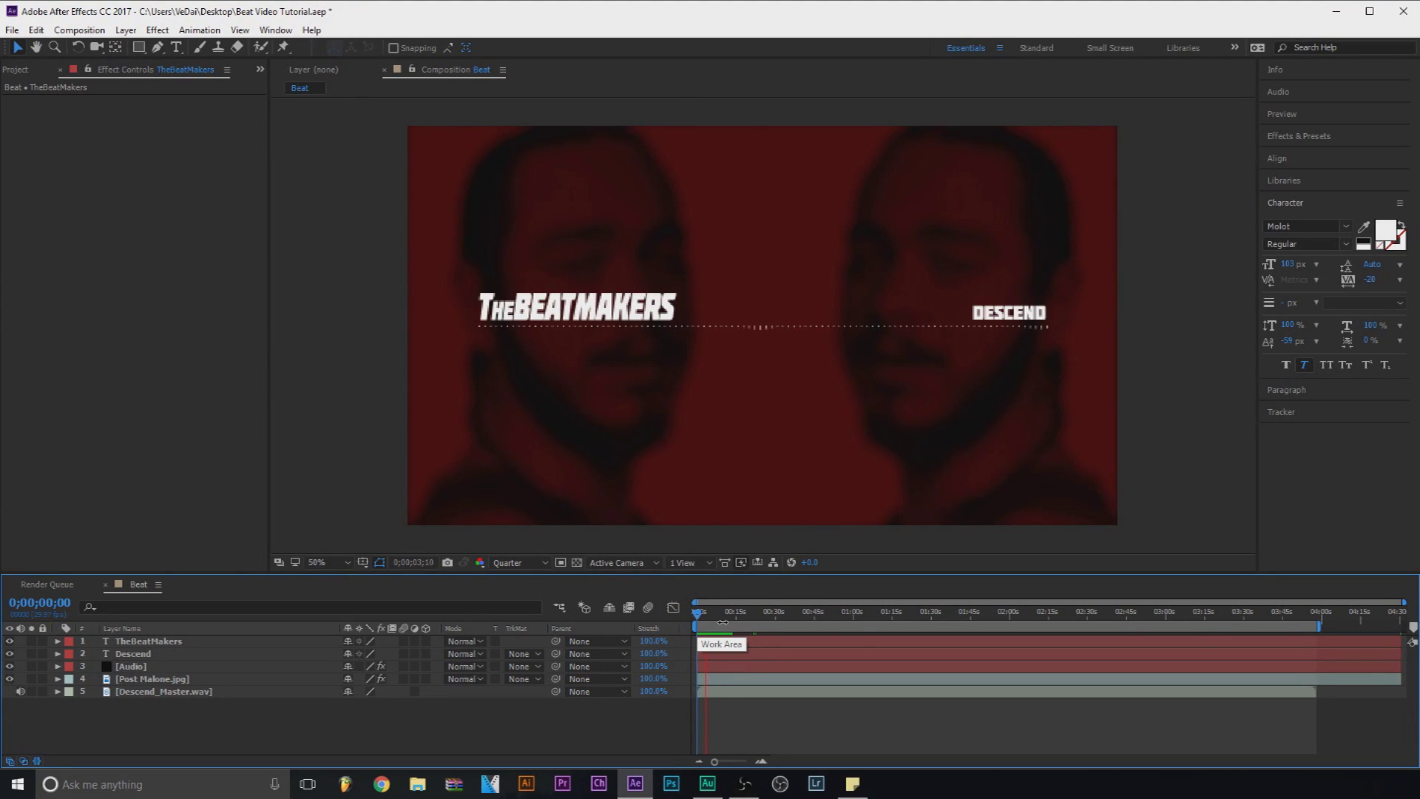
left_click(1028, 329)
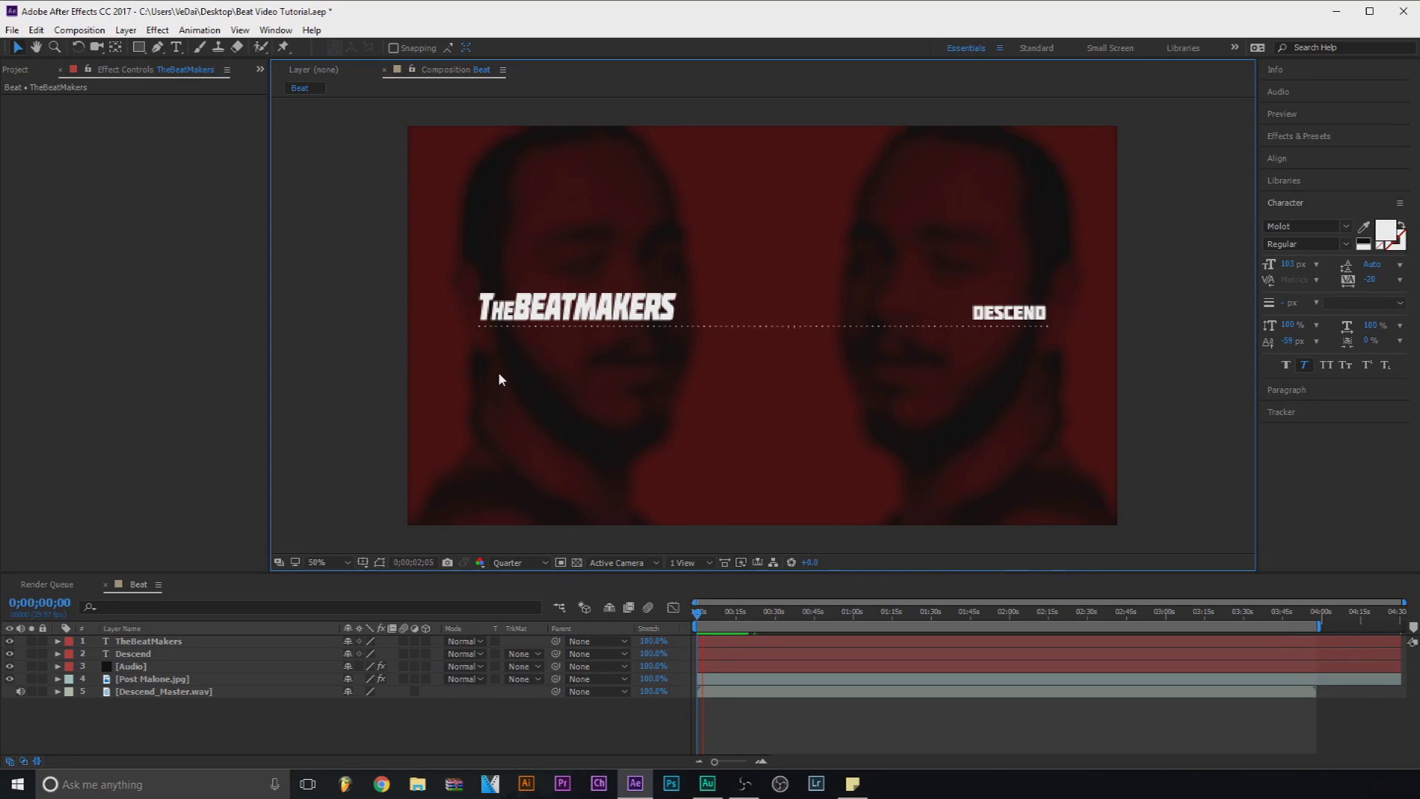
key("space")
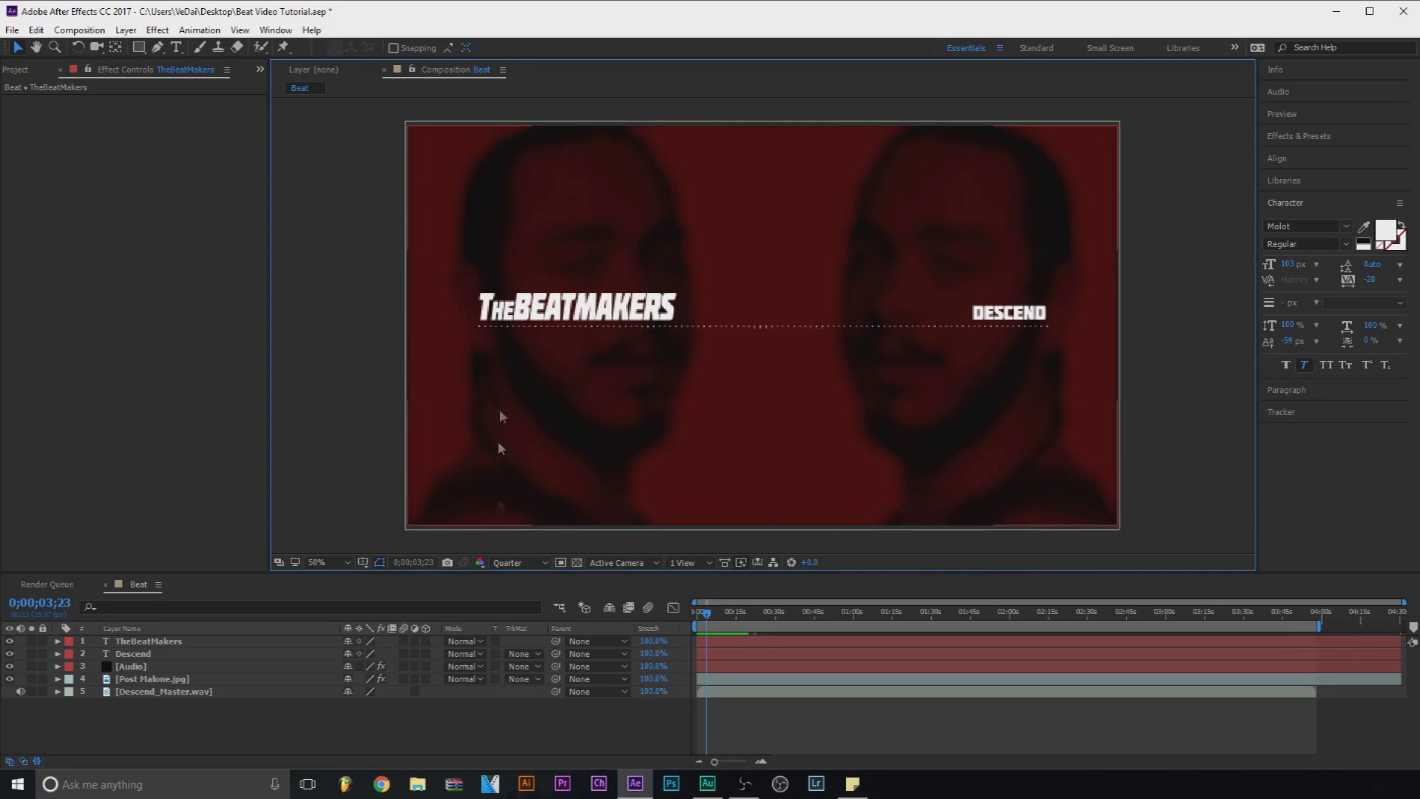
Step: Set the preview resolution to Full and play back the composition from 0;00;03;12, lowering the playback volume
left_click(530, 562)
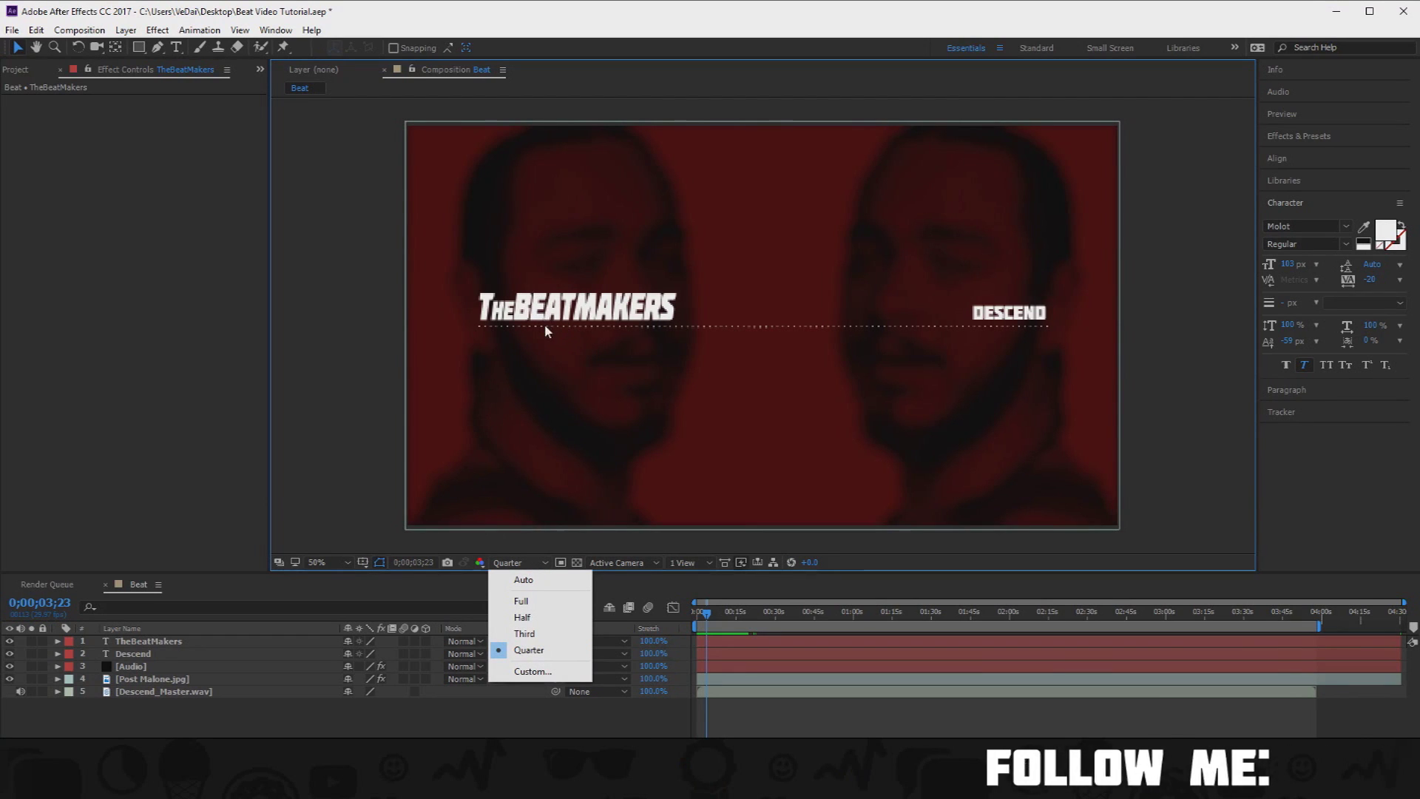
left_click(523, 600)
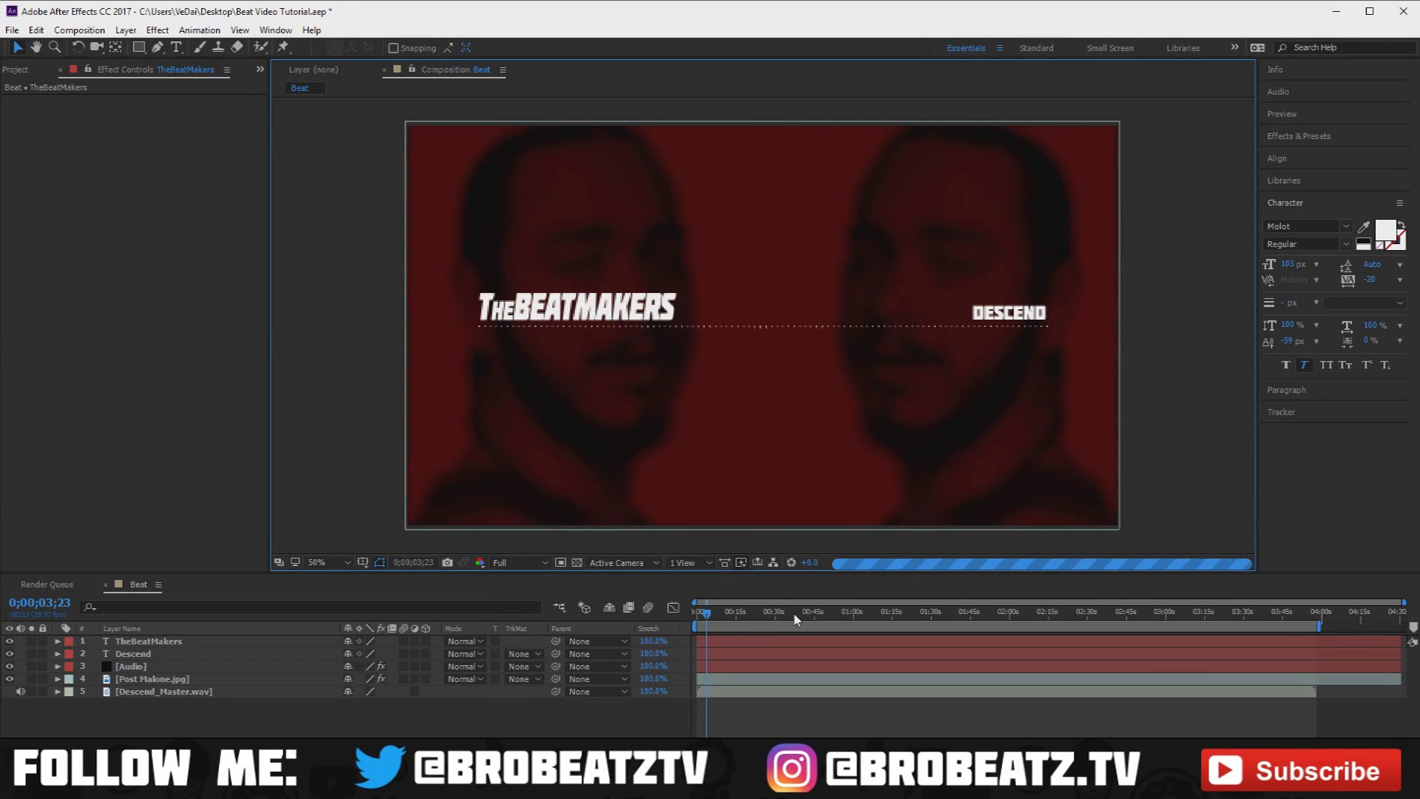
key("space")
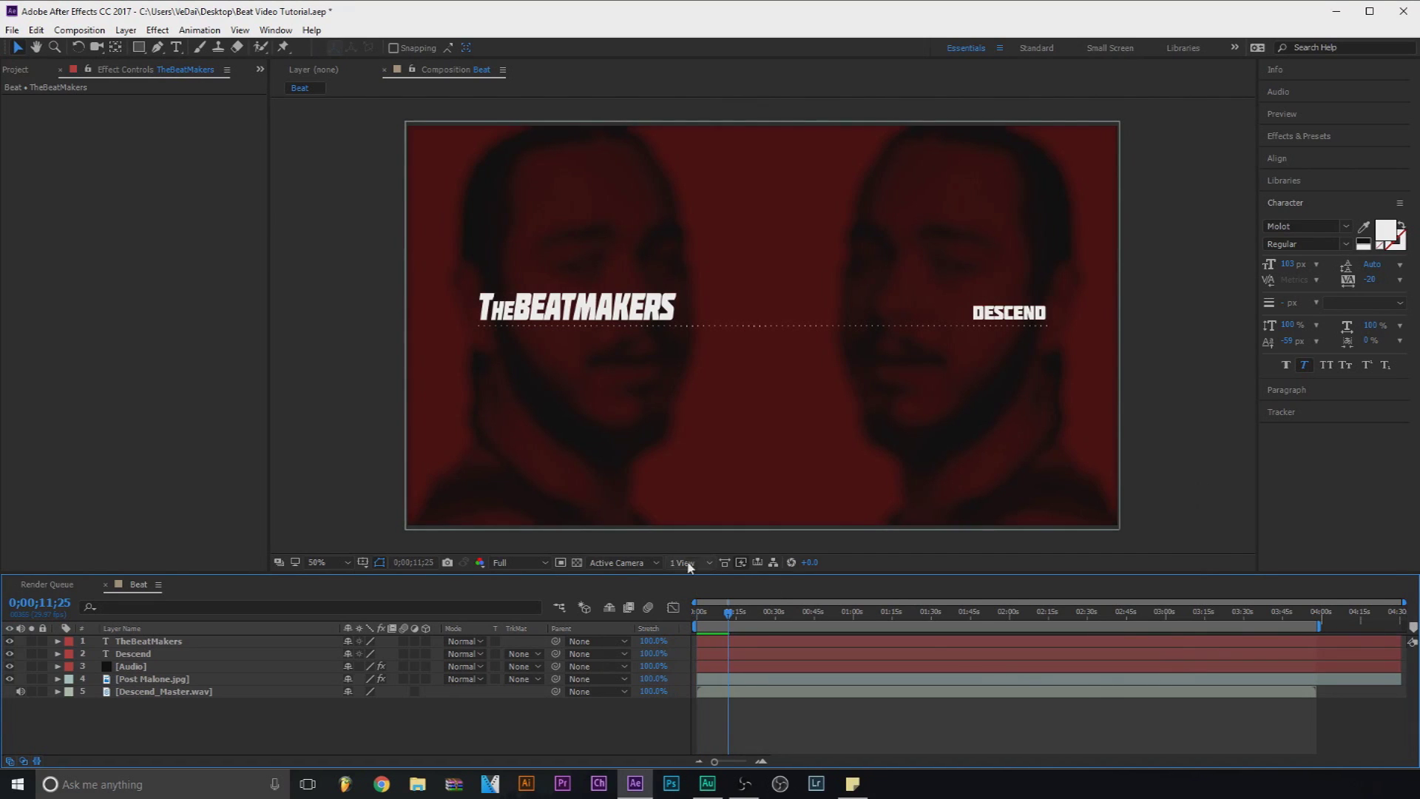
left_click_drag(728, 612, 707, 615)
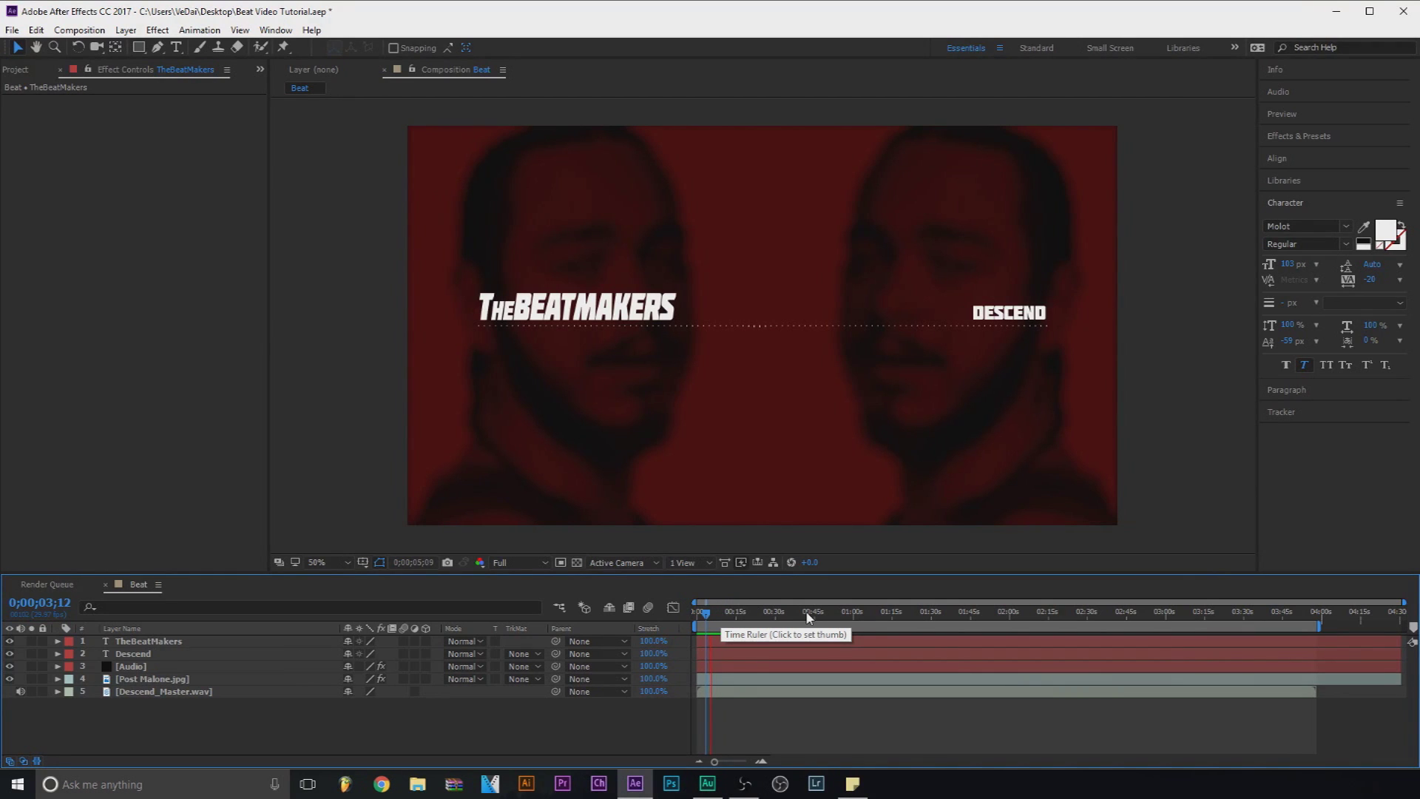
key("XF86AudioLowerVolume")
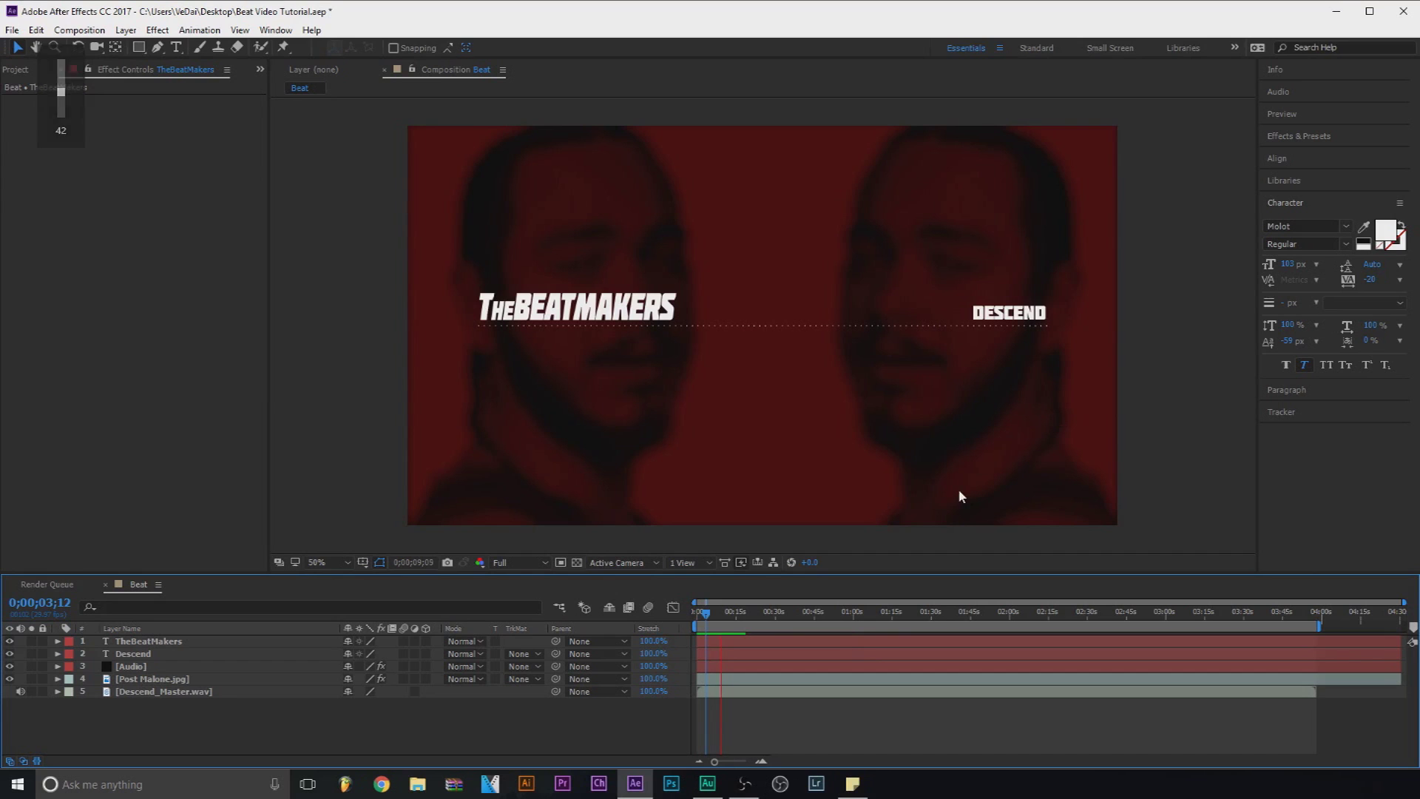
Step: Fit the composition to the viewer while it plays, and move the current time to 0;00;16;22
left_click(334, 564)
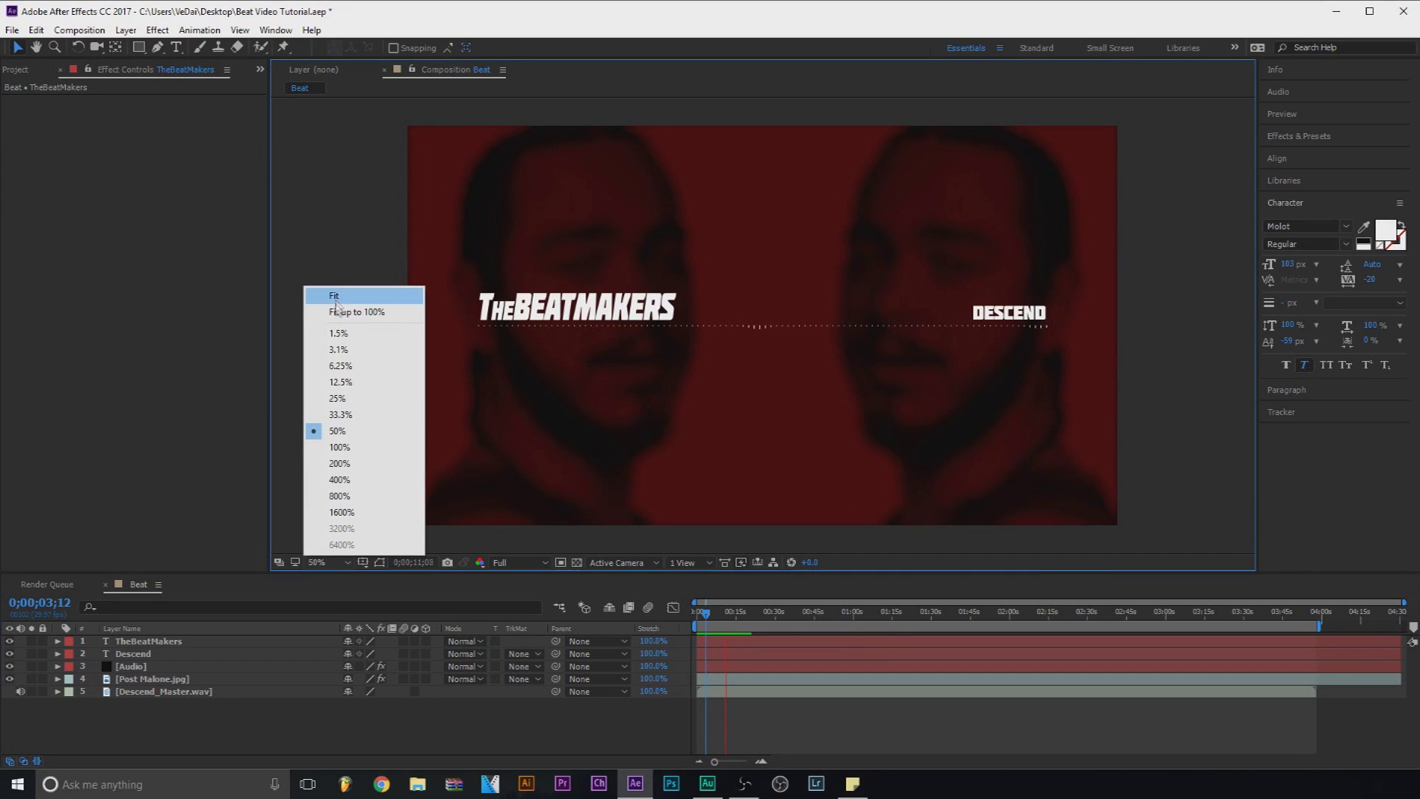
left_click(355, 292)
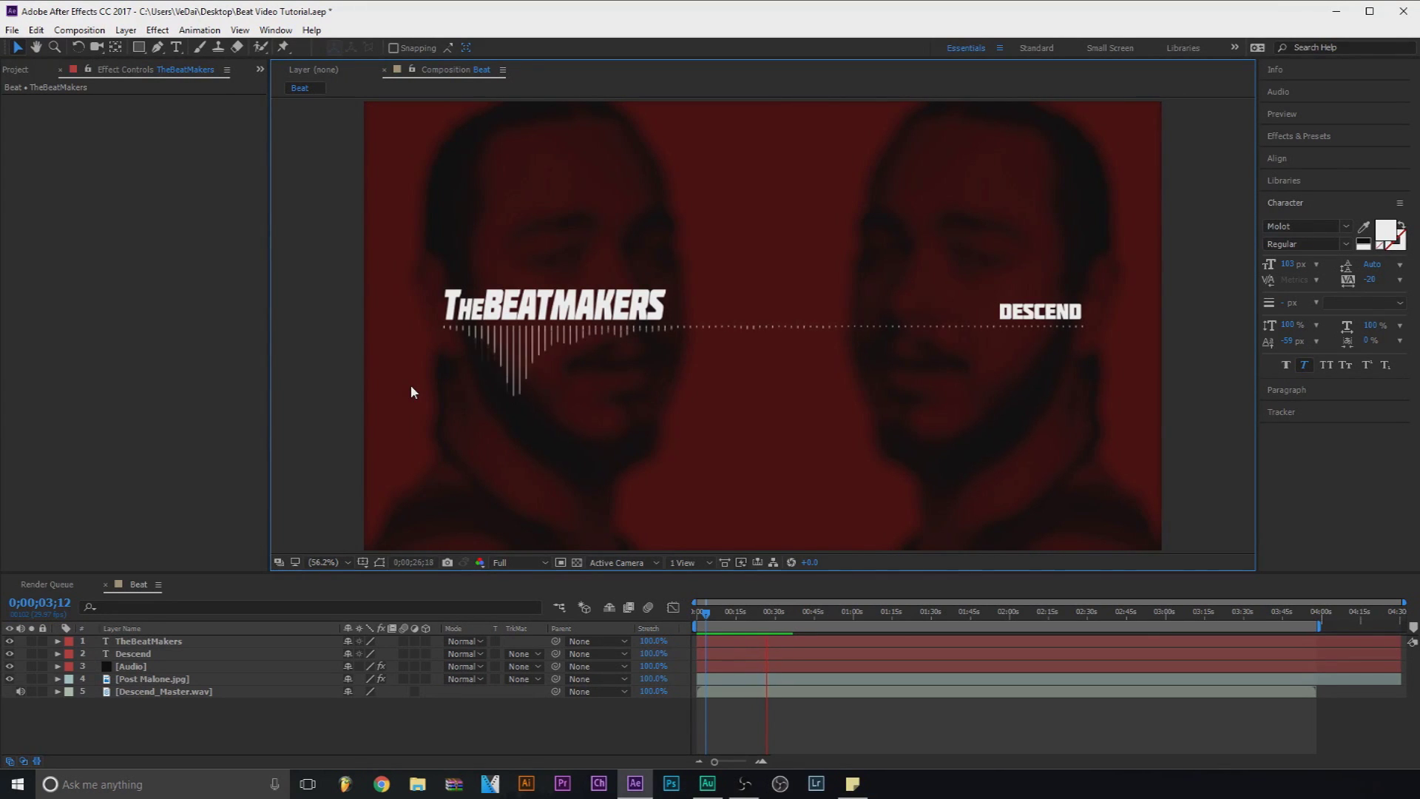
left_click_drag(776, 613, 740, 613)
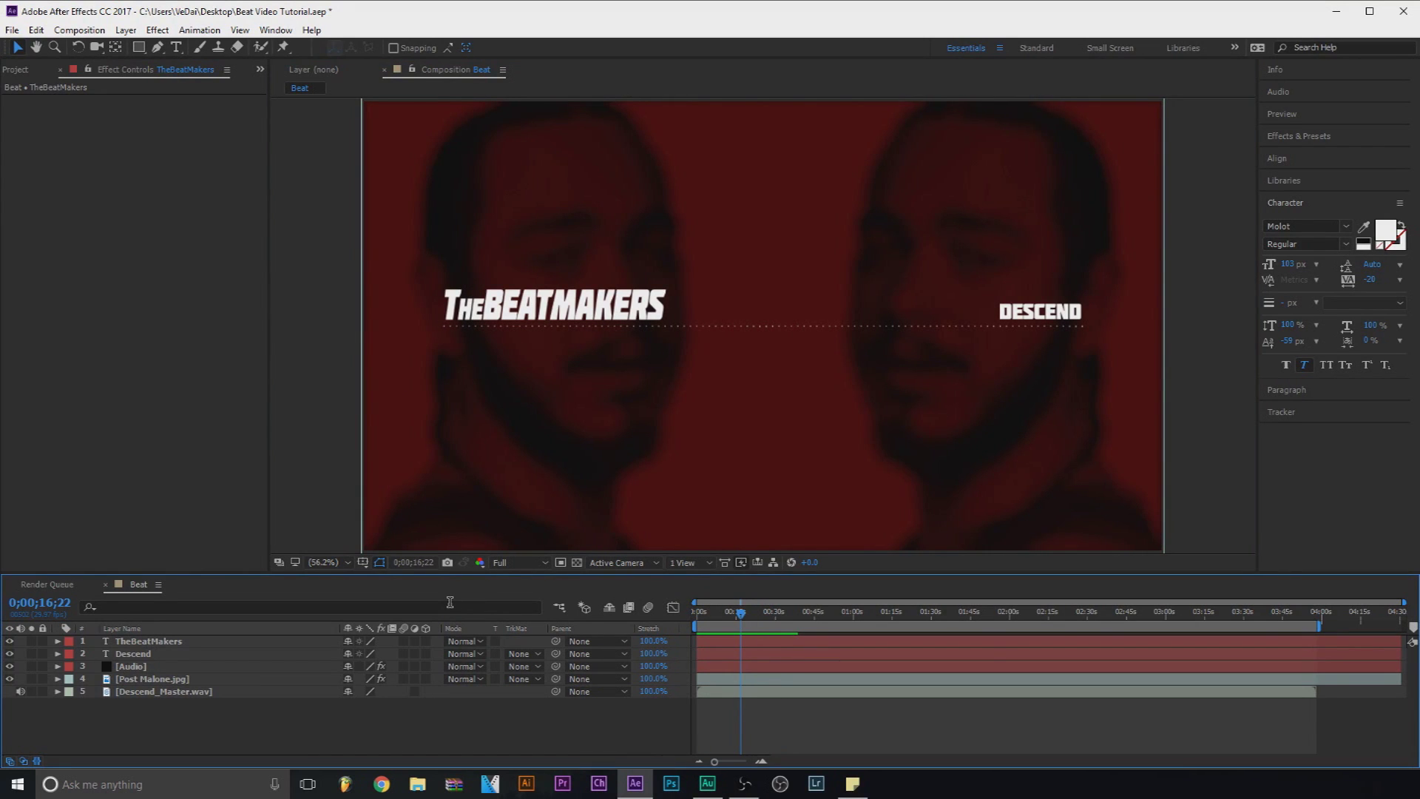
Step: Add an Opacity keyframe of 0% to the TheBeatMakers layer at 0;00;00;00
left_click(58, 643)
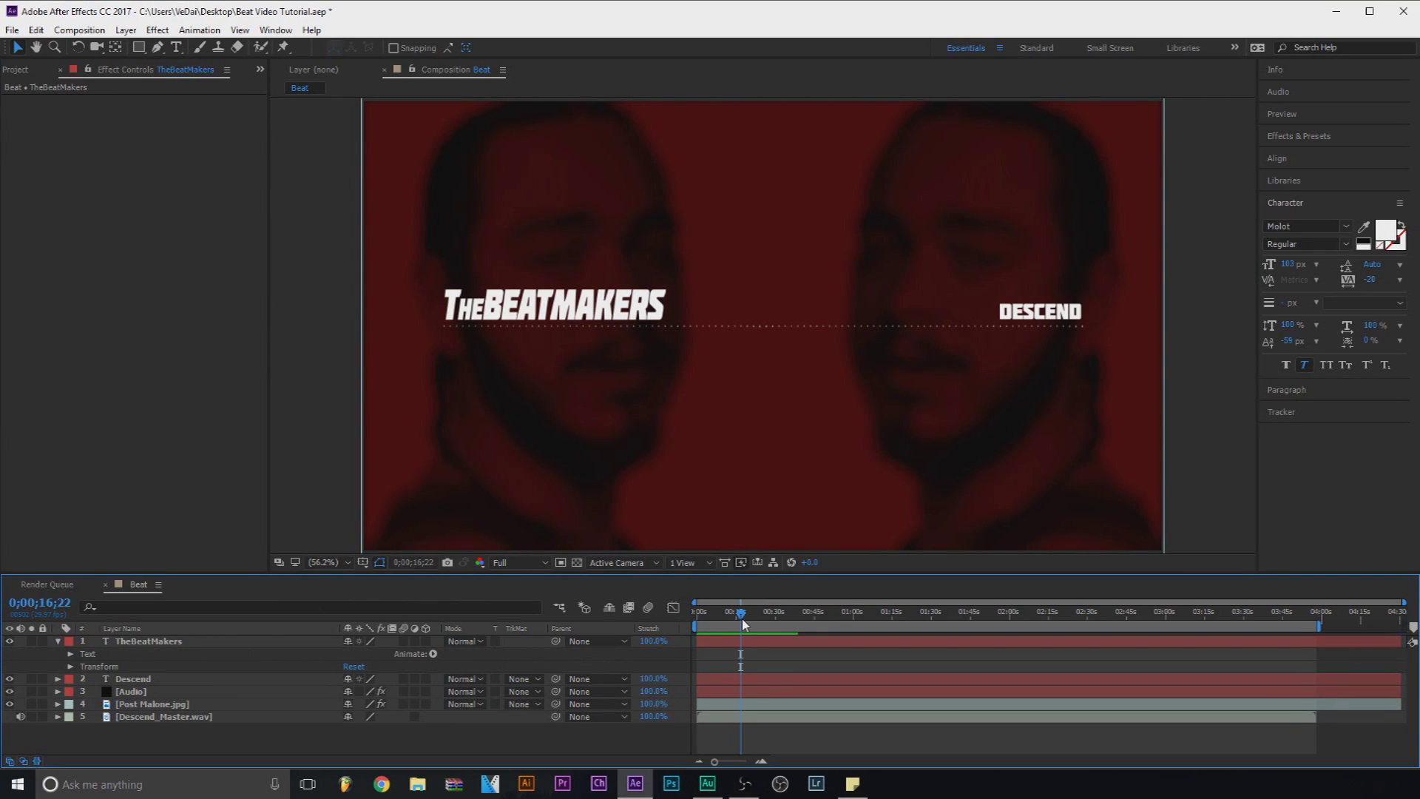
left_click_drag(742, 620, 697, 625)
left_click(72, 667)
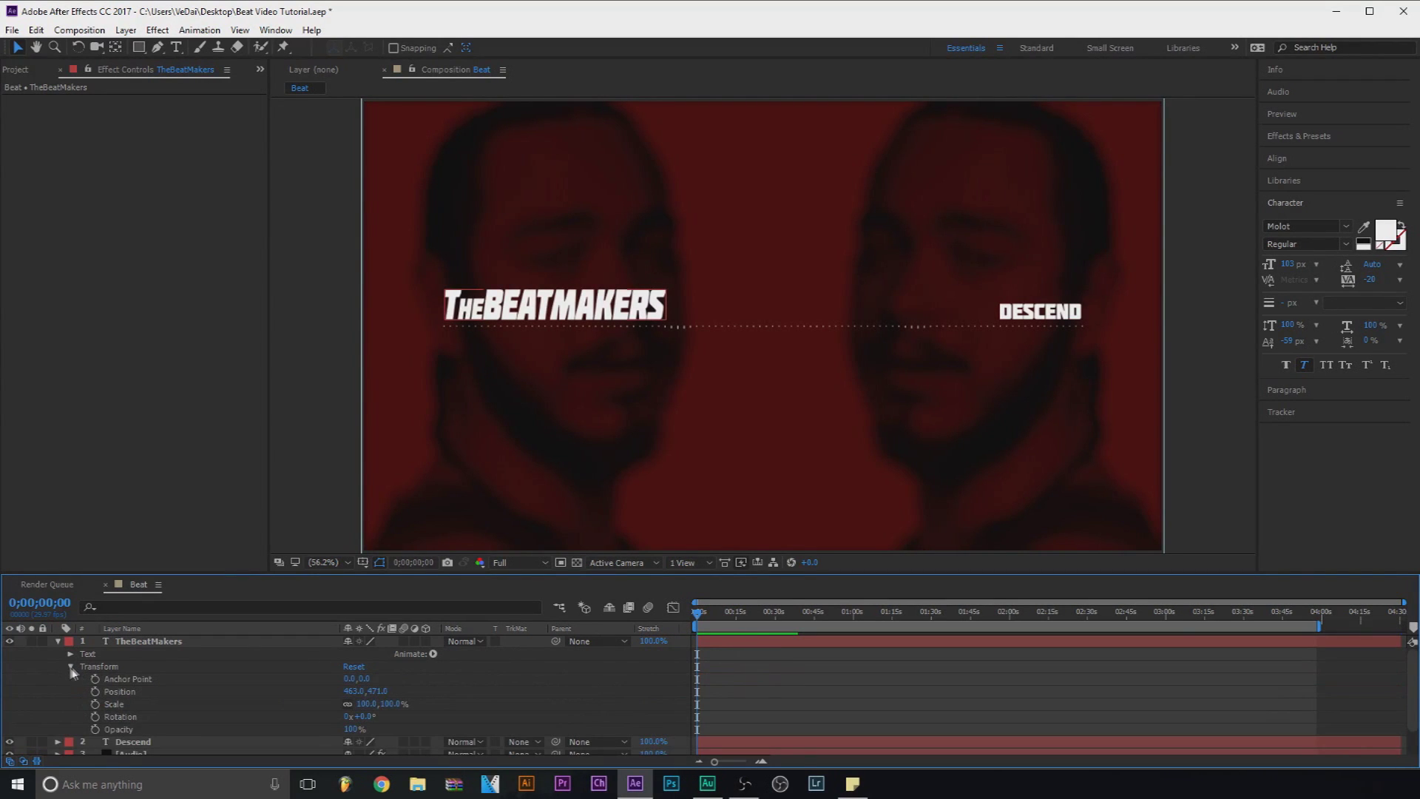
left_click(96, 731)
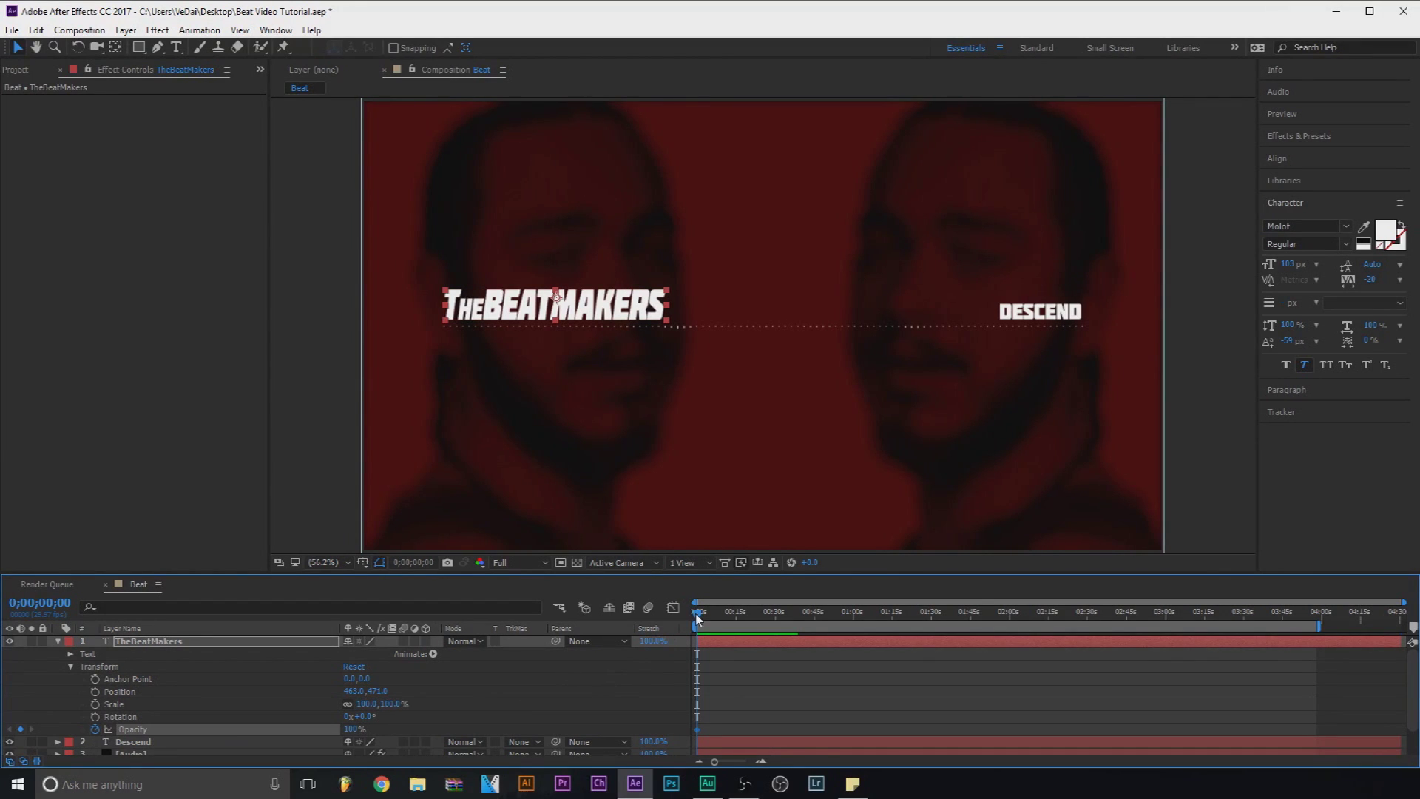
left_click(354, 729)
type("0")
key("Return")
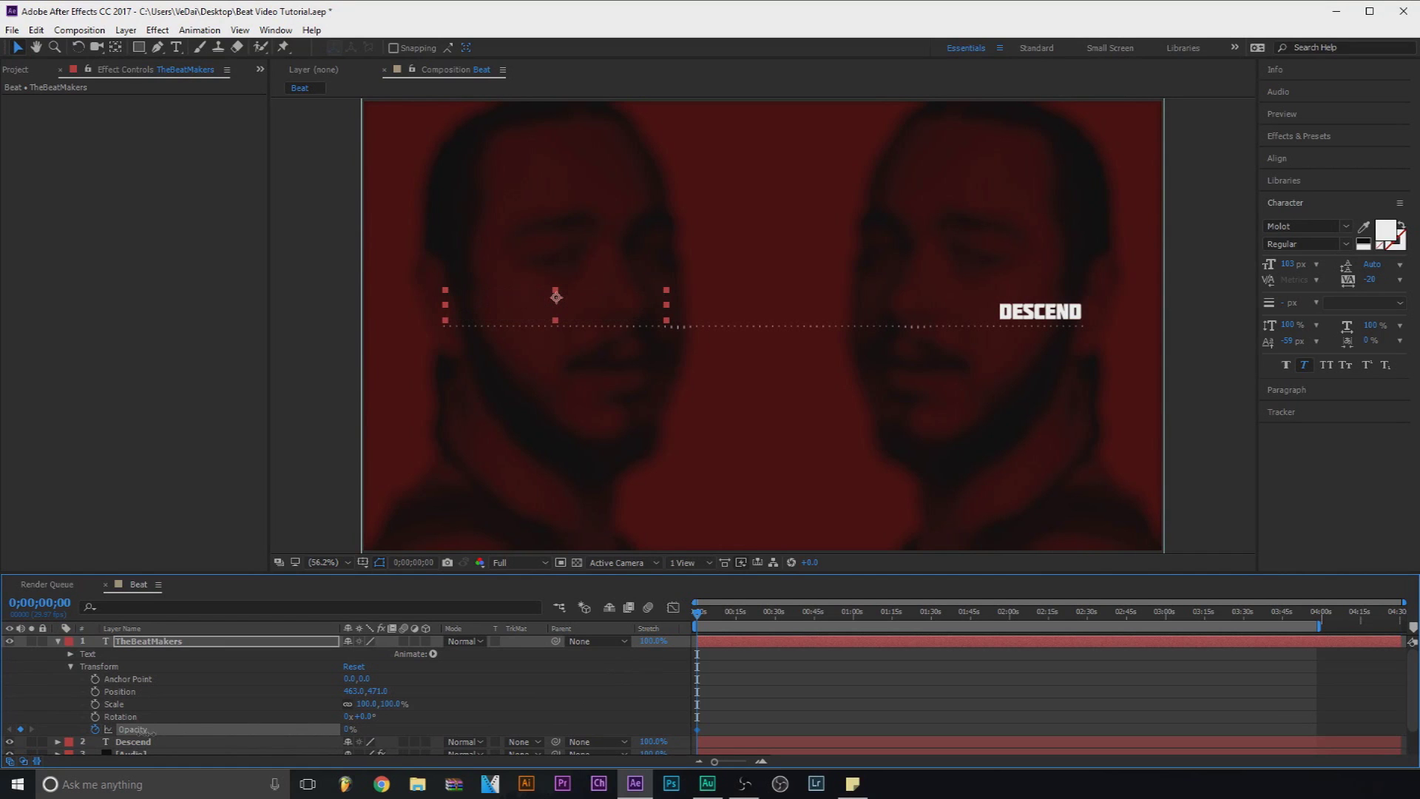
Step: Add a second Opacity keyframe of 100% to the TheBeatMakers layer at 0;00;02;00
left_click(699, 614)
left_click_drag(701, 614, 702, 615)
left_click_drag(346, 733, 473, 731)
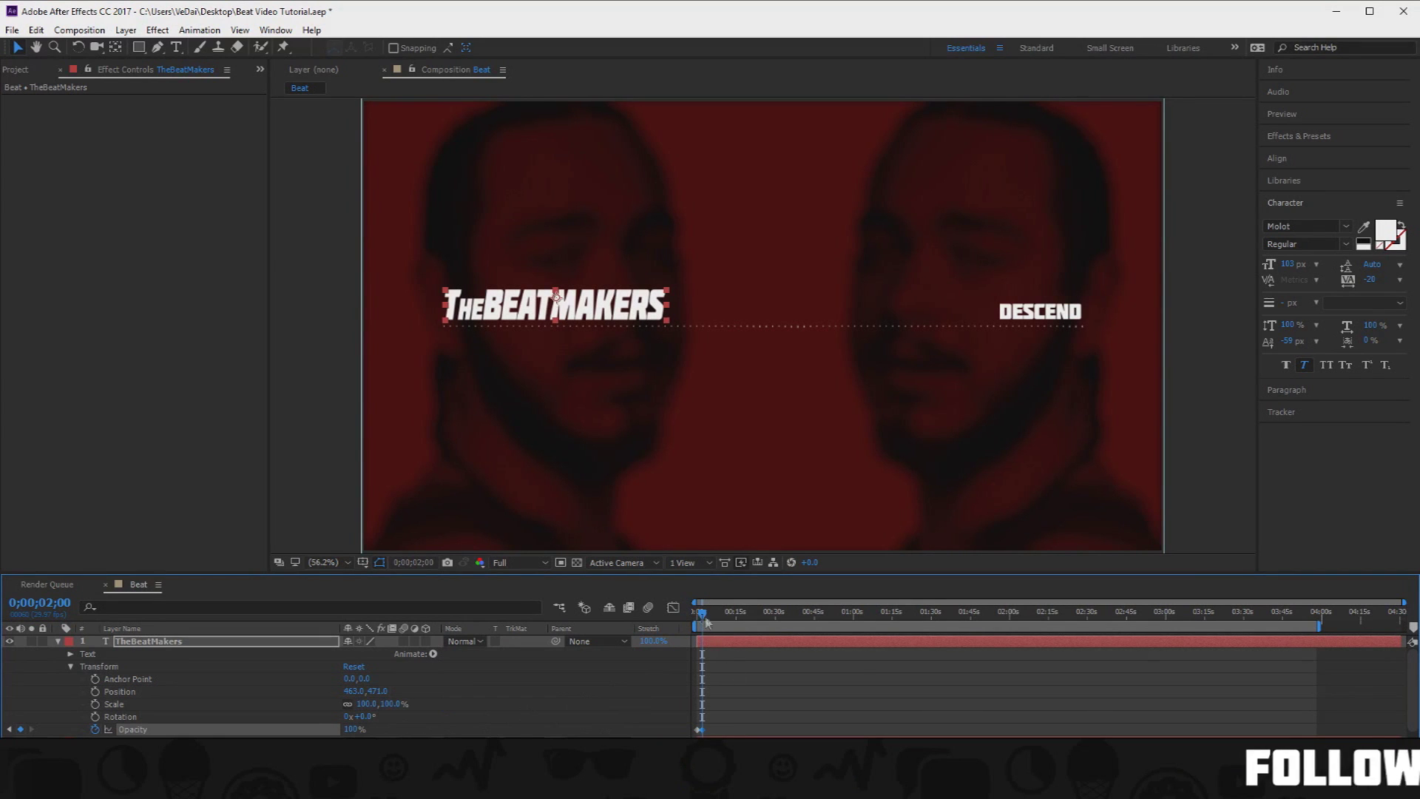
Step: Play back the text fade-in from the start of the composition, and collapse and deselect the TheBeatMakers layer
left_click(696, 614)
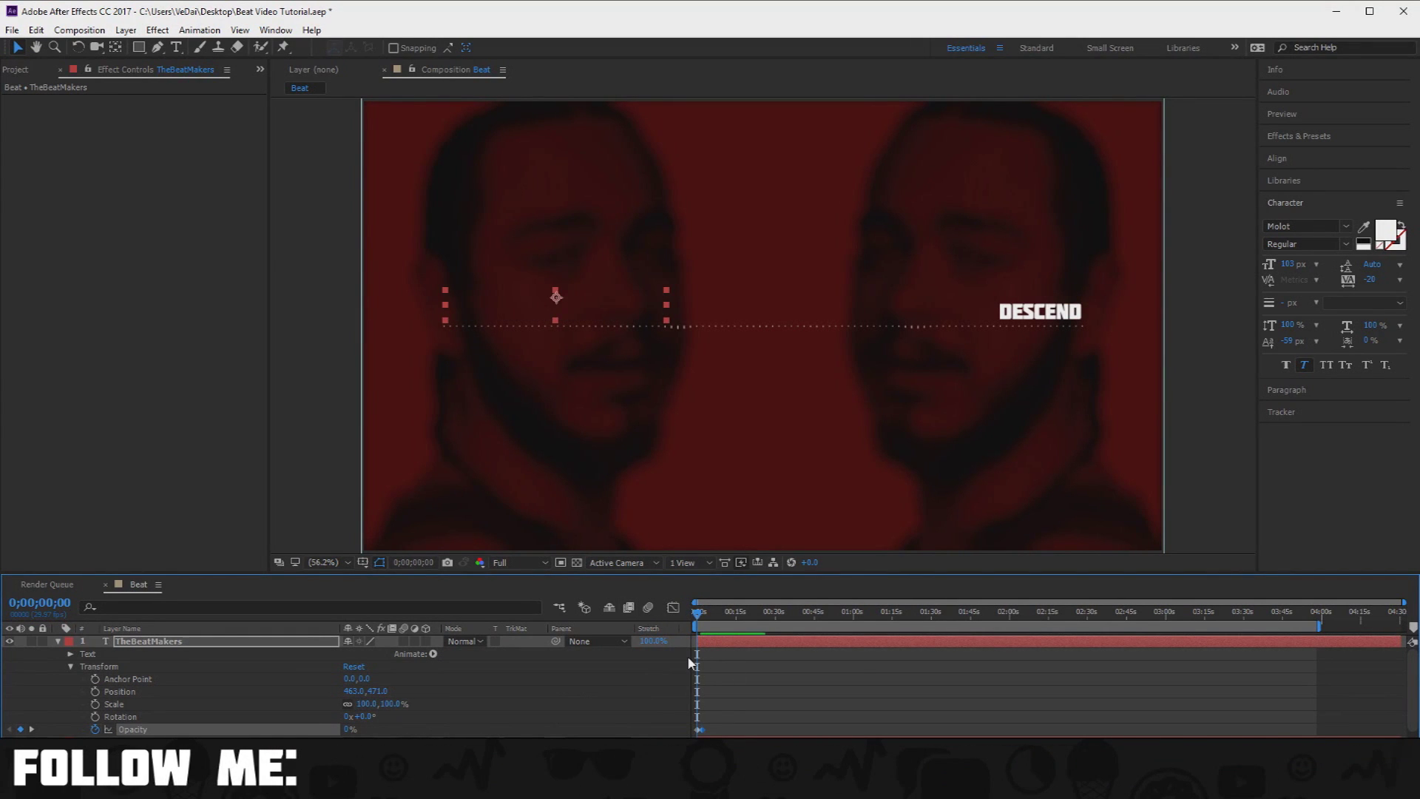
key("space")
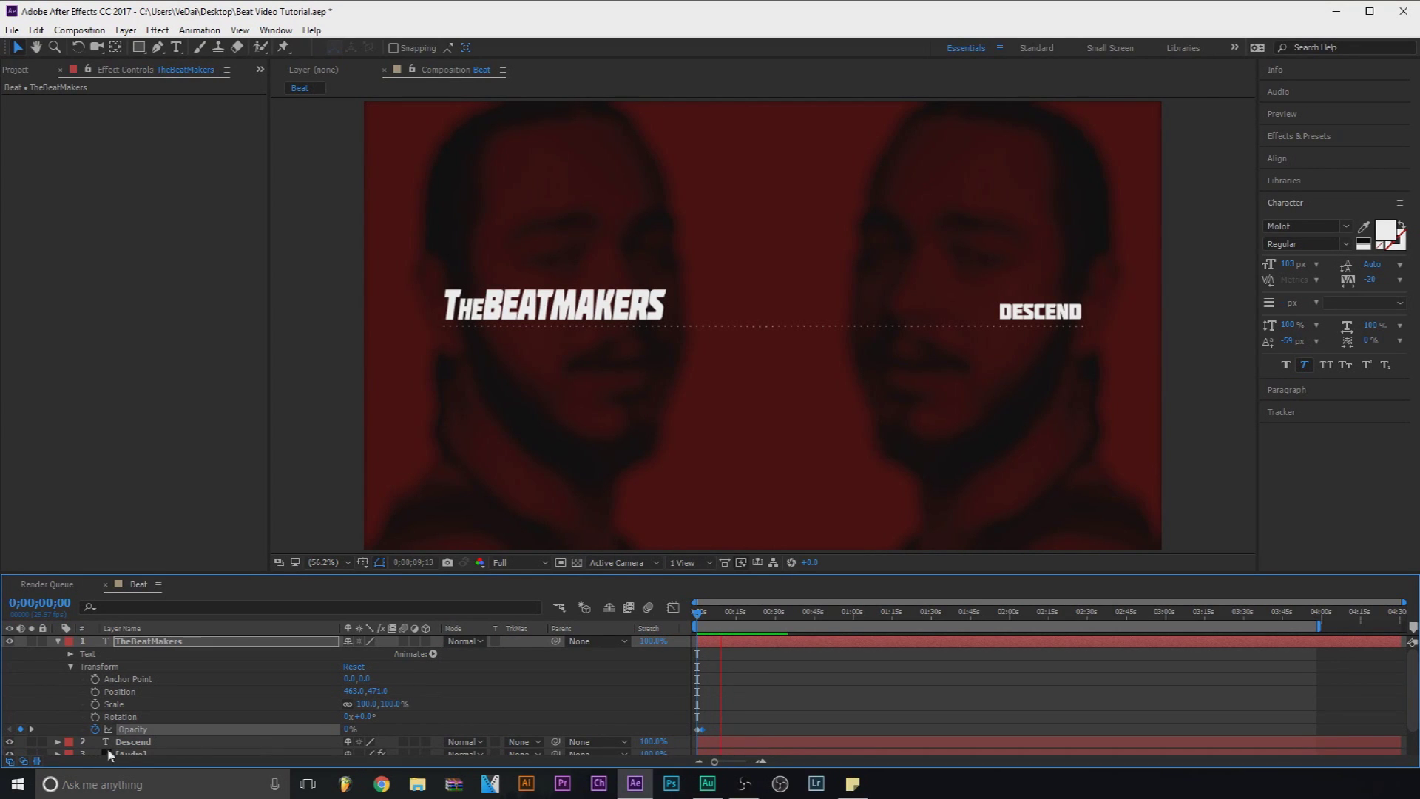
left_click(59, 642)
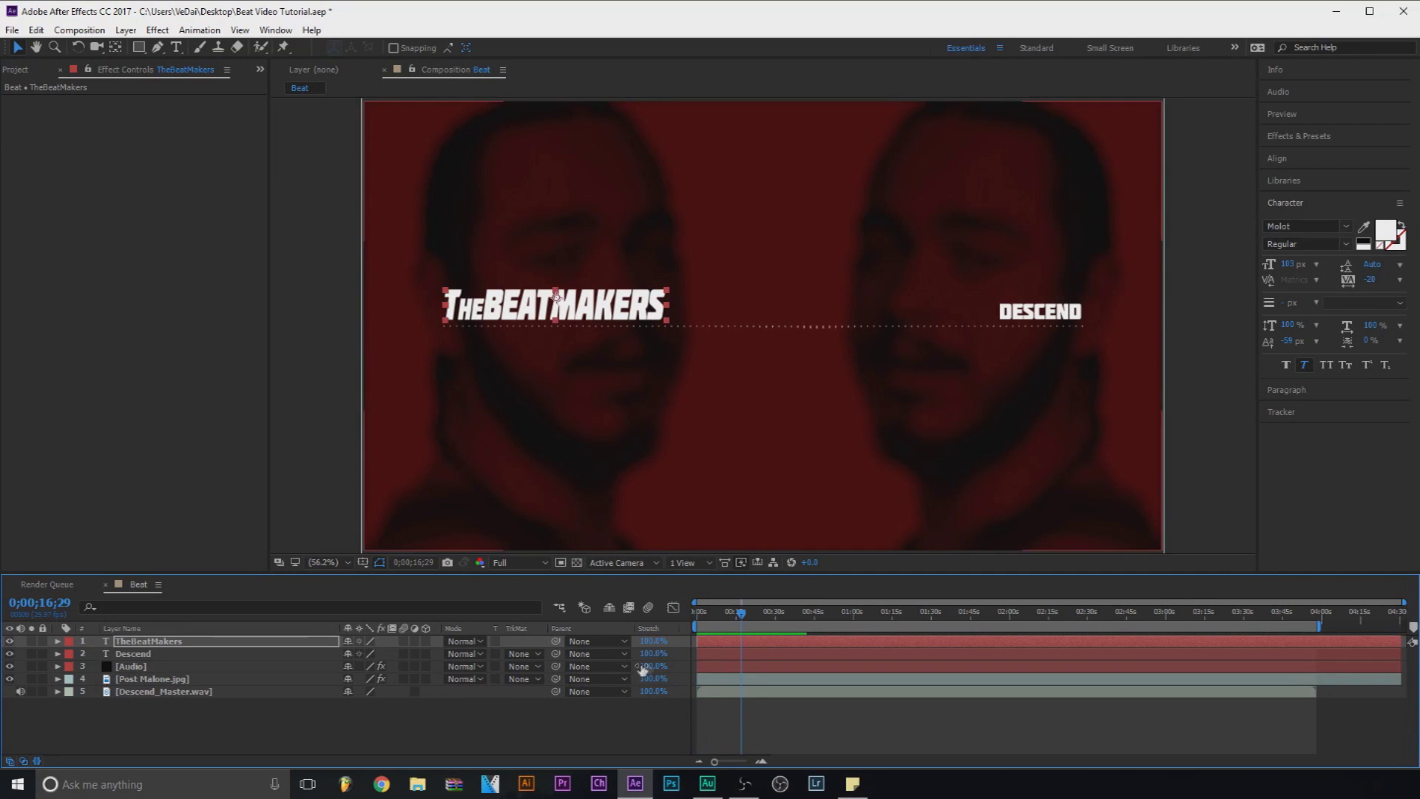
key("space")
key("comma")
key("space")
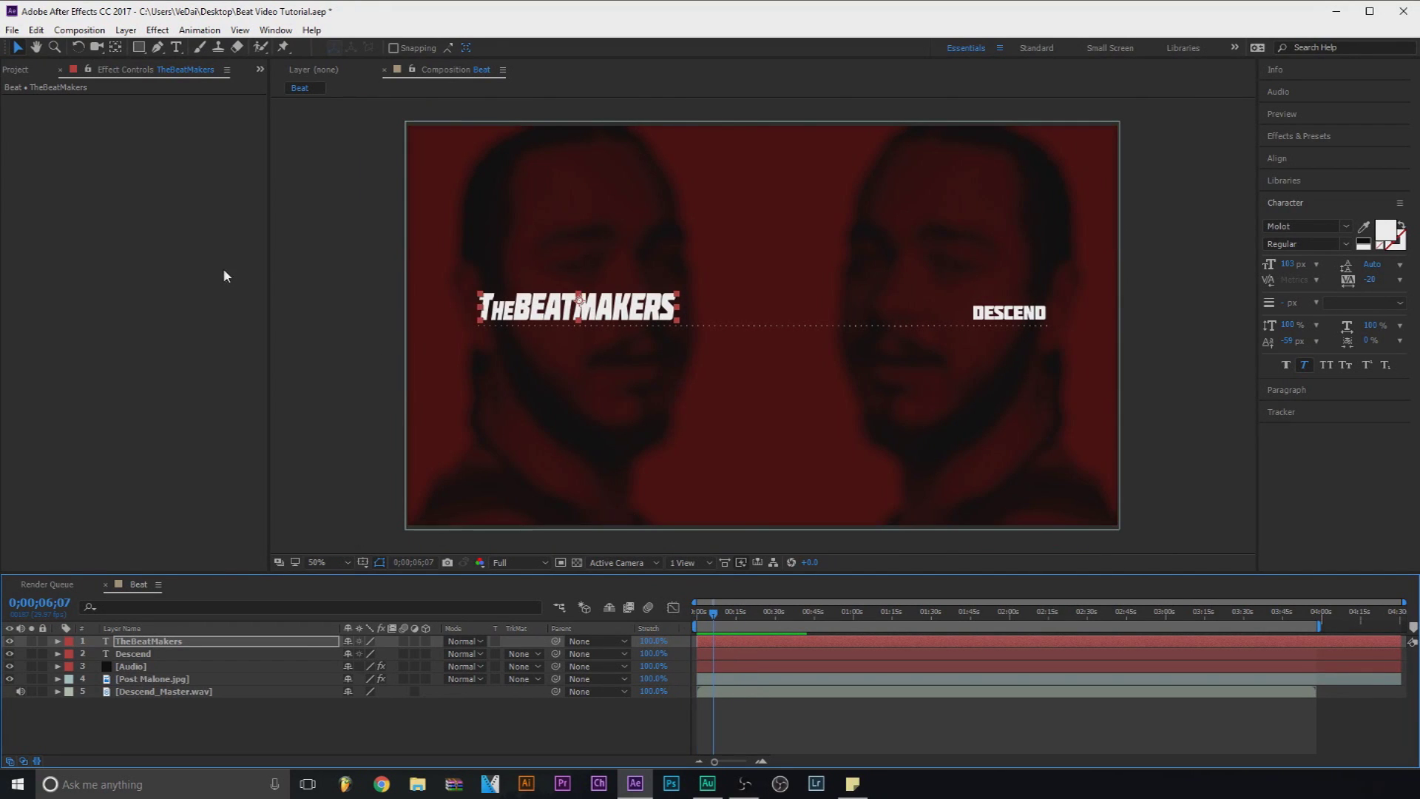
left_click(280, 287)
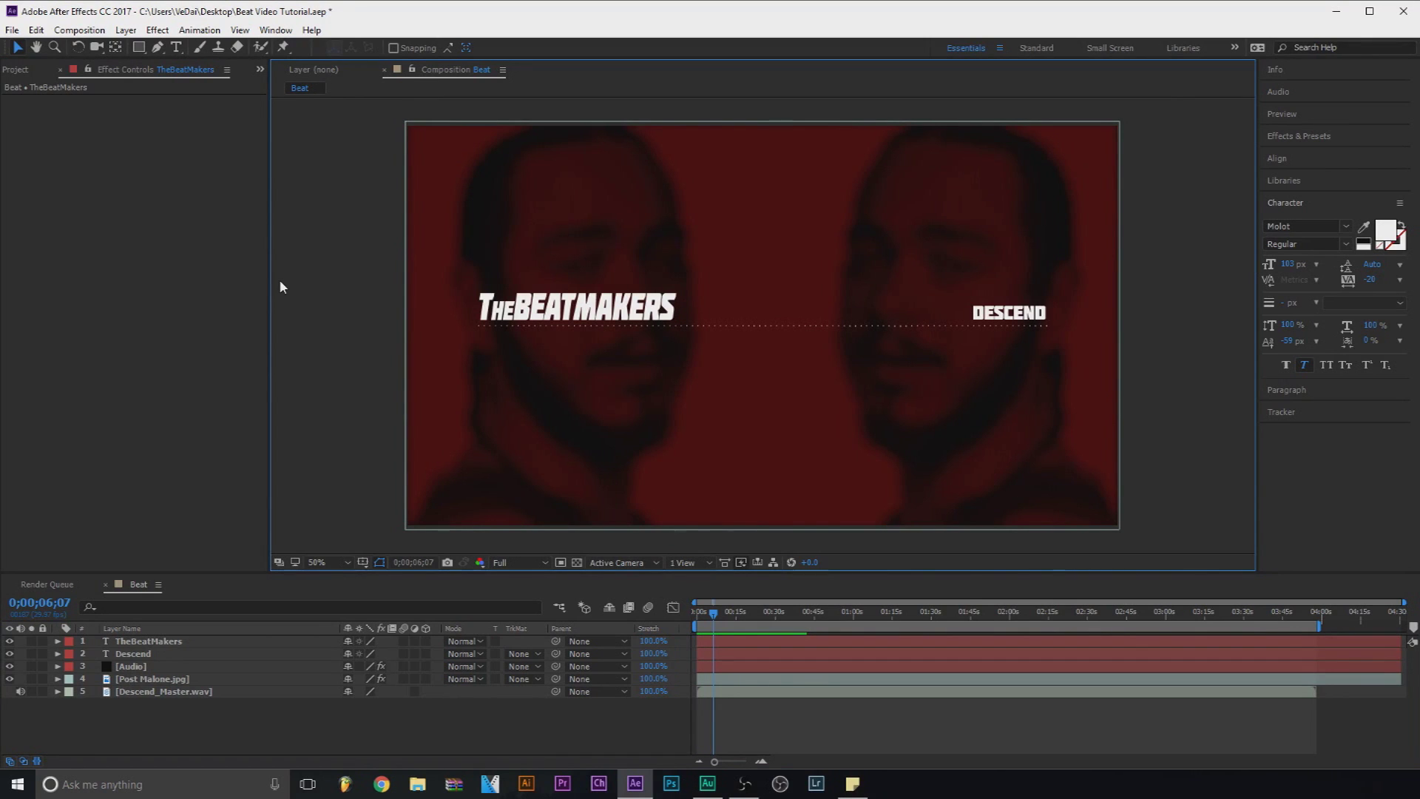